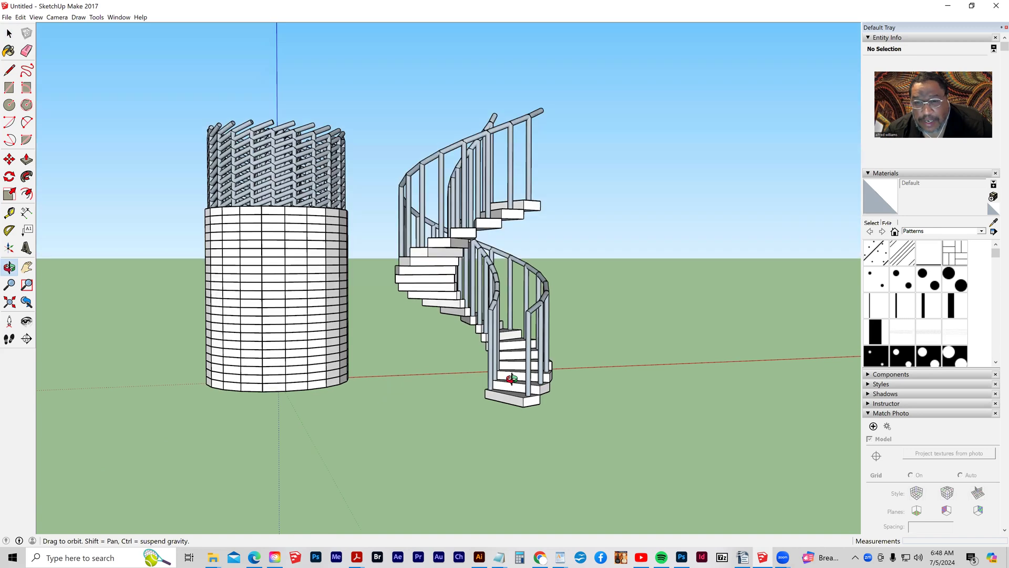
Delete the stacked cylindrical stair and railing model that stands beside the open spiral staircase
left_click(9, 33)
left_click_drag(120, 70, 347, 456)
key("Delete")
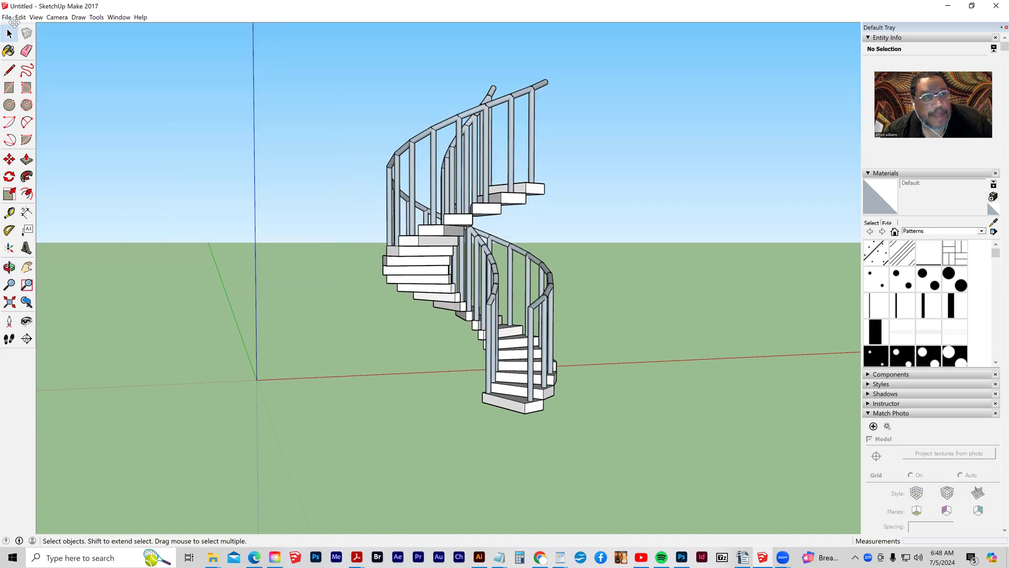
Group all components of the spiral staircase and move the group about 9' 10" to the axes origin
left_click_drag(338, 70, 621, 426)
right_click(538, 384)
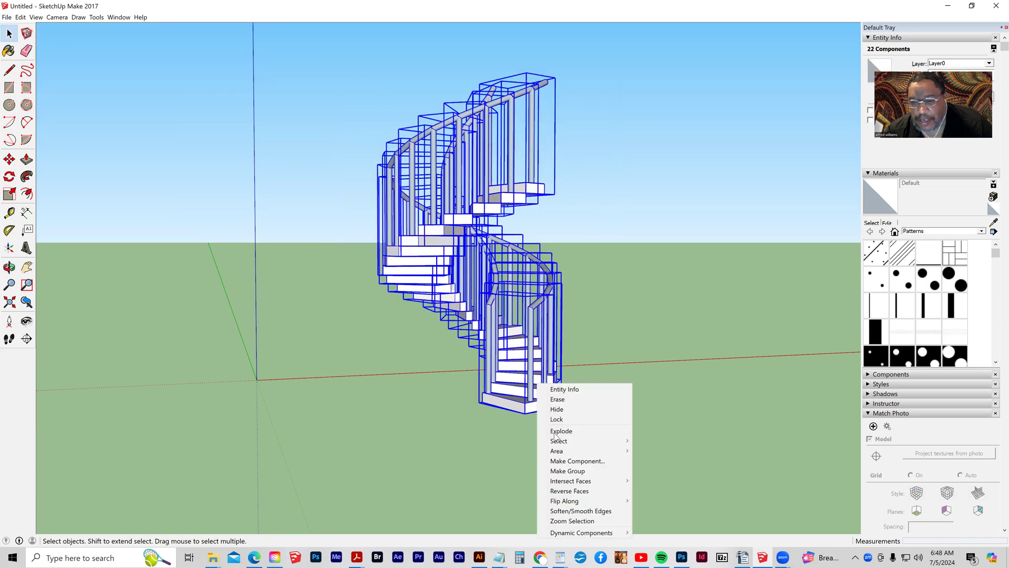
left_click(567, 471)
left_click(9, 160)
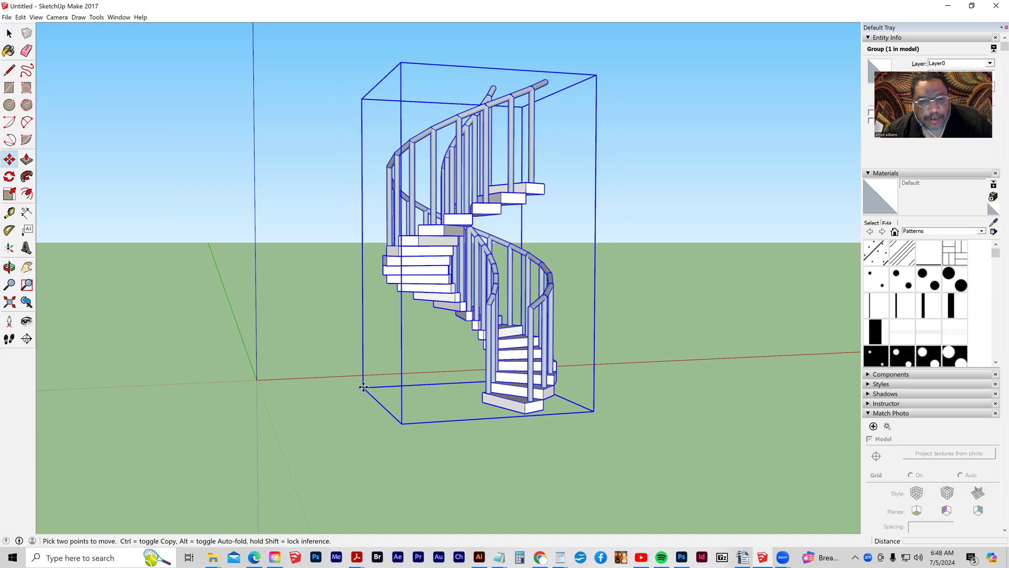
left_click(363, 388)
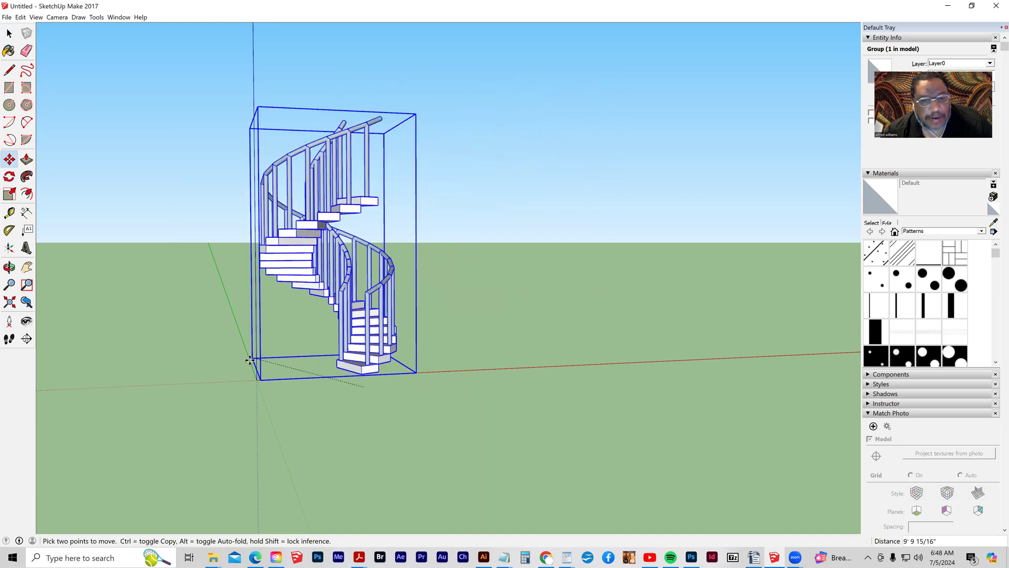
left_click(250, 359)
Examine the finished spiral staircase, its treads and its railing from several sides
middle_click_drag(462, 417, 203, 421)
left_click(12, 37)
left_click(80, 99)
middle_click_drag(384, 332, 522, 392)
middle_click_drag(292, 369, 300, 361)
middle_click_drag(528, 247, 540, 240)
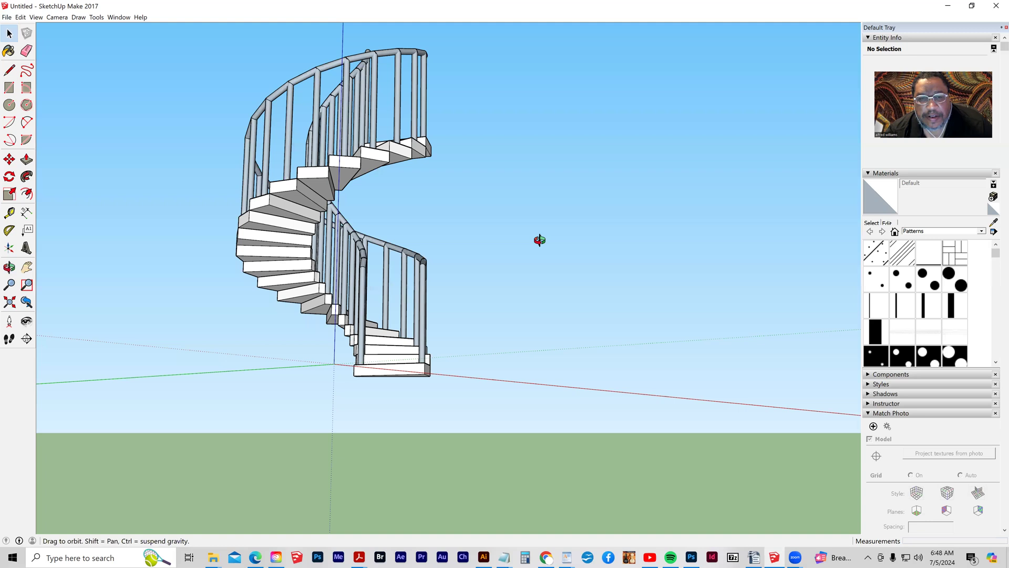
middle_click_drag(218, 331, 245, 329)
middle_click_drag(315, 365, 434, 356)
scroll(372, 350, "down", 2)
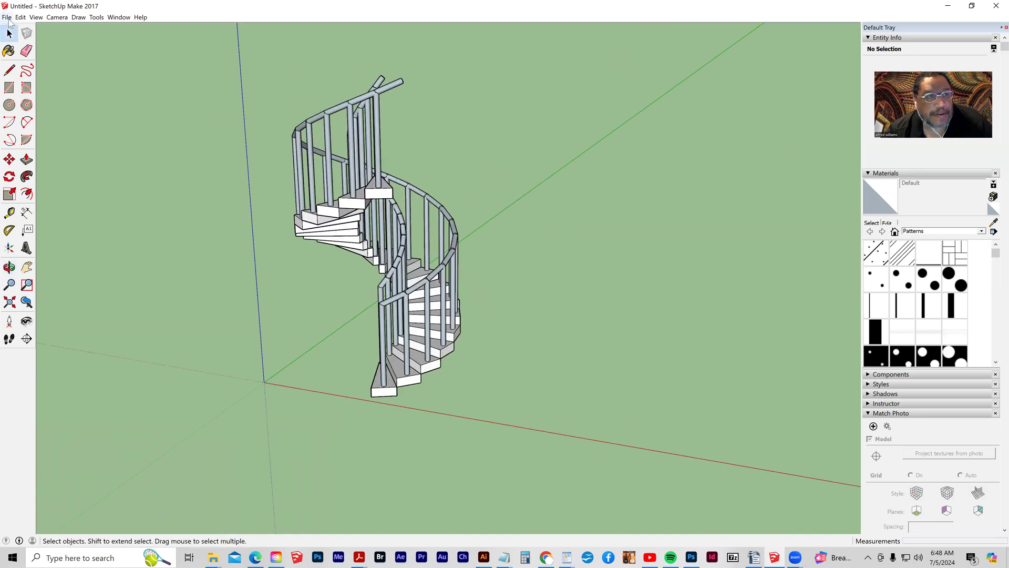
Start a new model without saving the staircase and delete the default scale figure
left_click(7, 18)
left_click(16, 28)
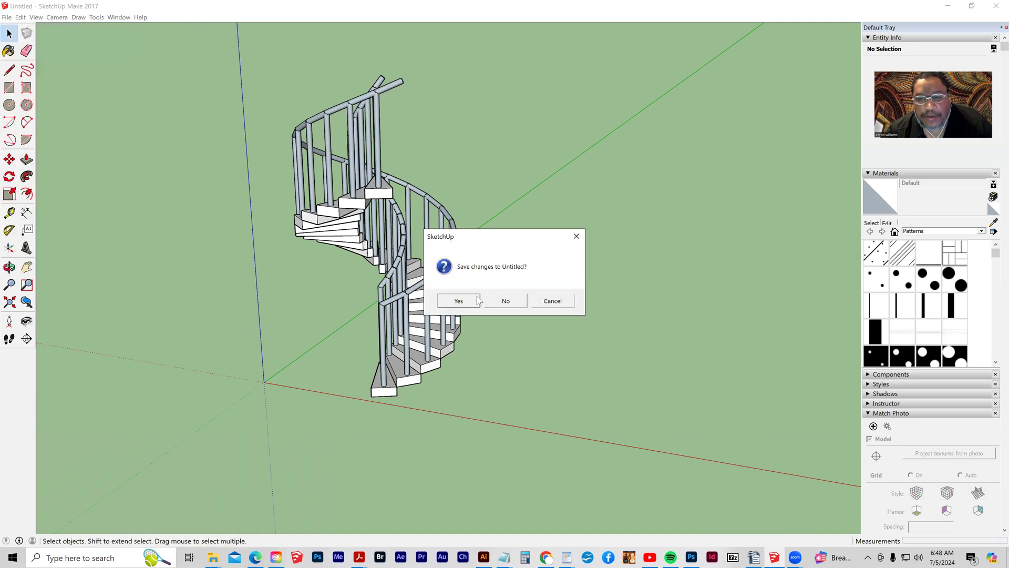
left_click(503, 301)
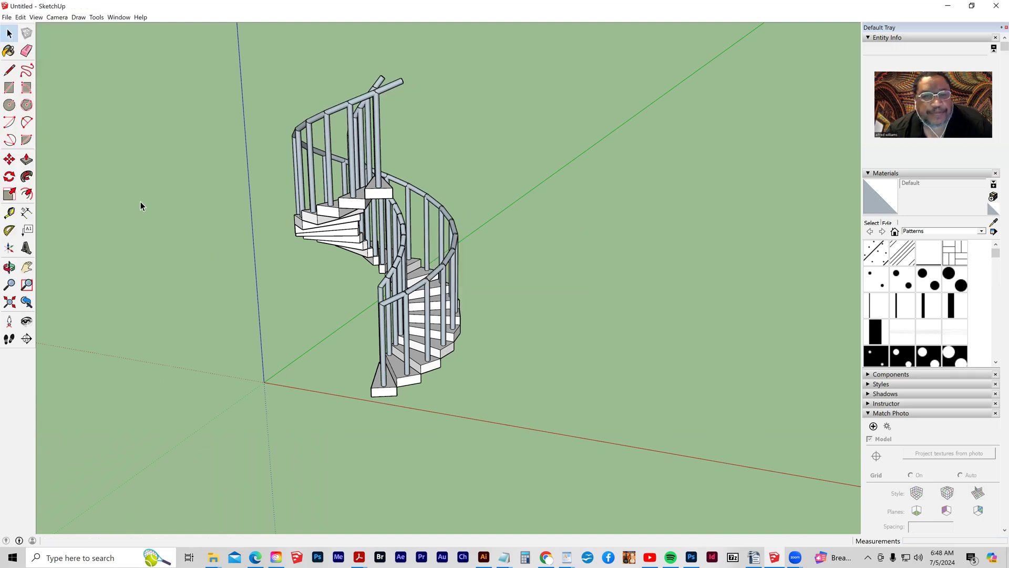
left_click(346, 253)
key("Delete")
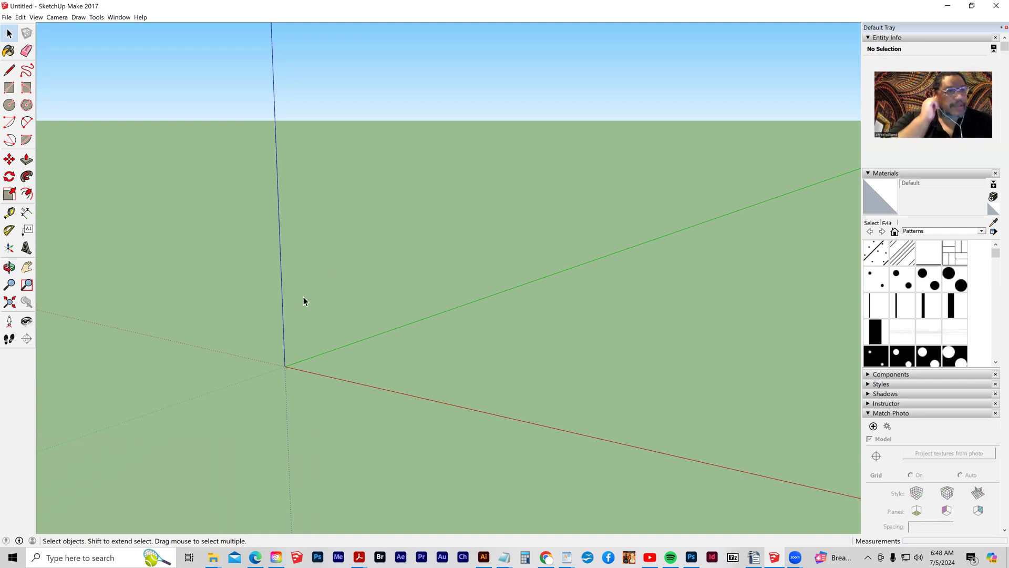
Draw a circle with a 9" radius on the ground, centred on the axes origin
left_click(10, 106)
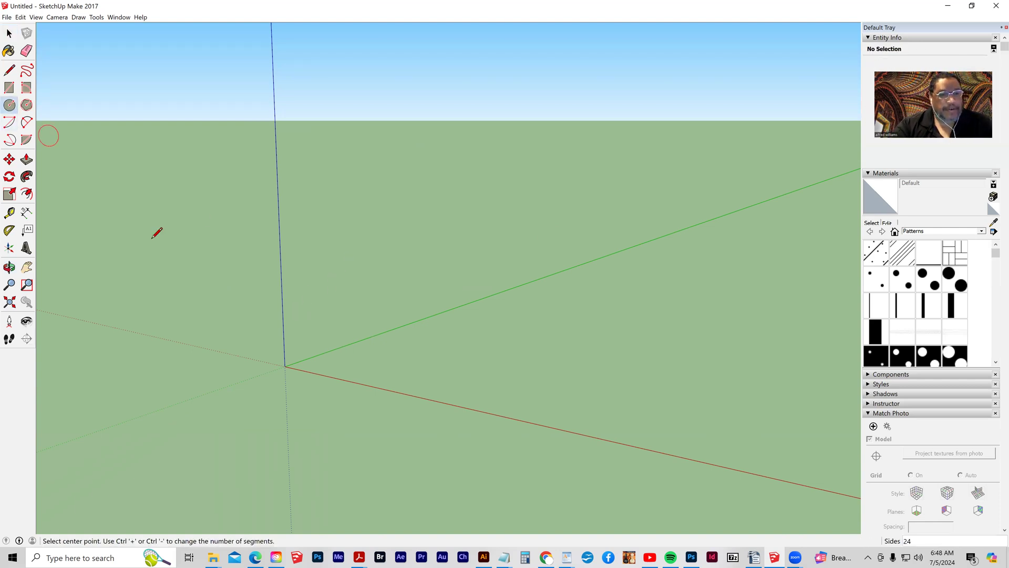
left_click(285, 366)
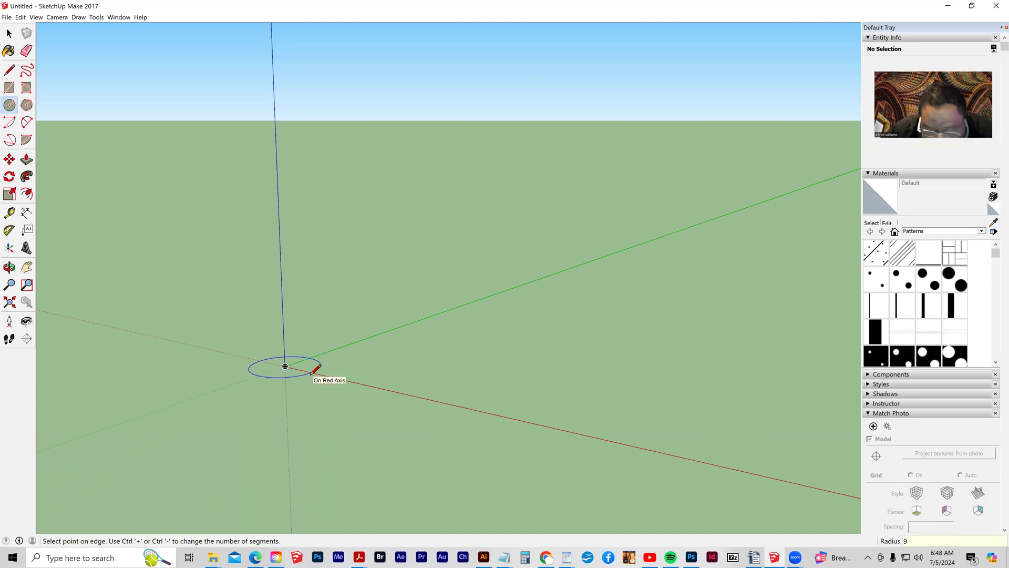
key("Return")
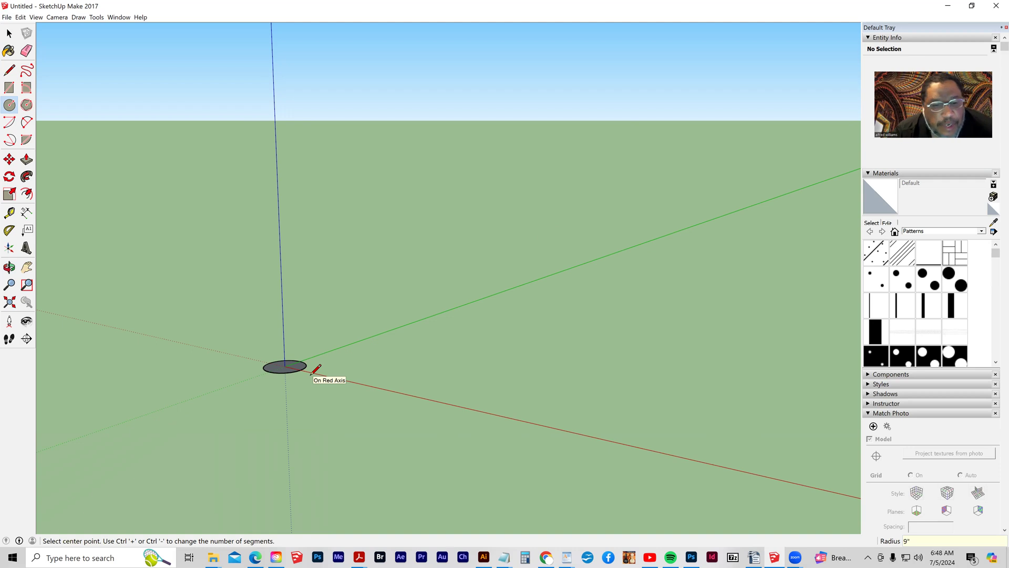
Draw a larger concentric circle around the first one with a radius of about 3' 2 5/8"
left_click(285, 366)
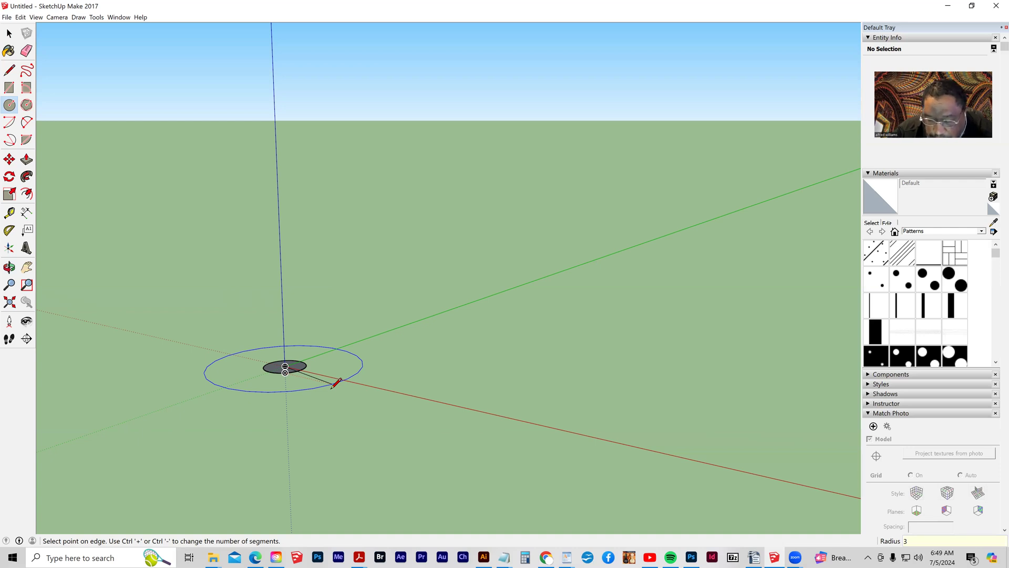
type("'")
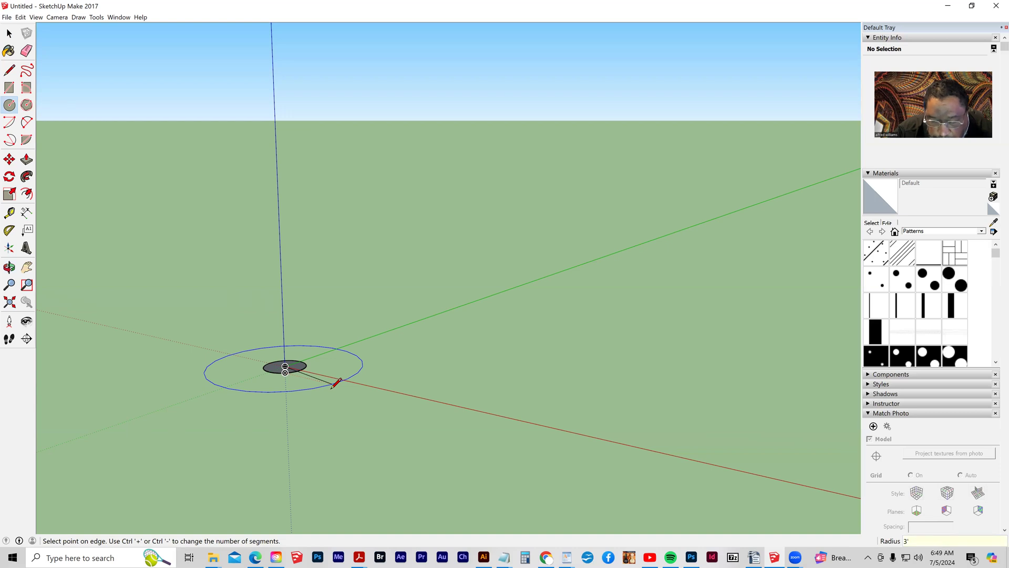
type("6")
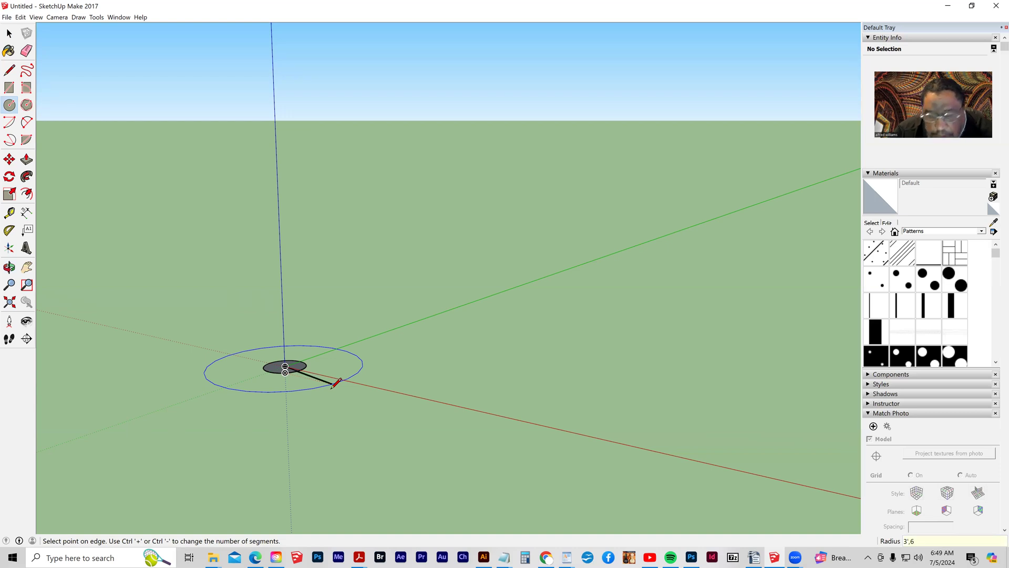
left_click(356, 378)
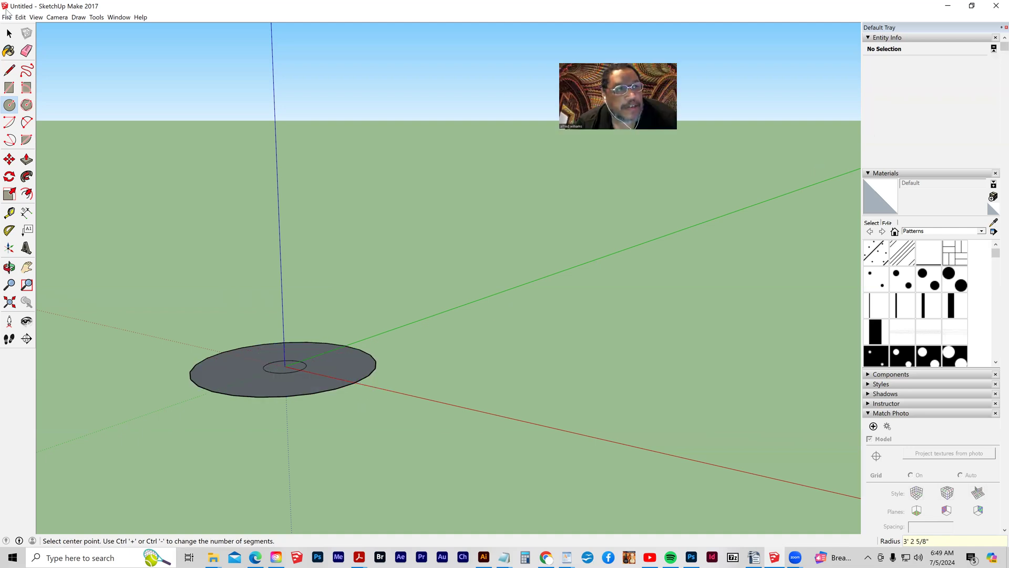
Set the outer circle's radius to 3' and its number of segments to 21
left_click(9, 33)
left_click(204, 389)
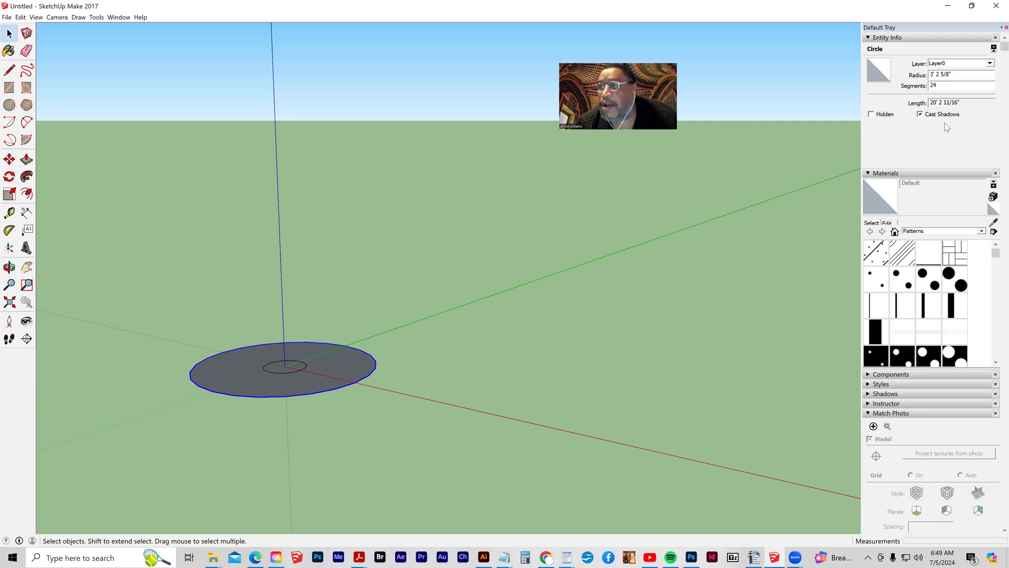
left_click(952, 76)
type("3")
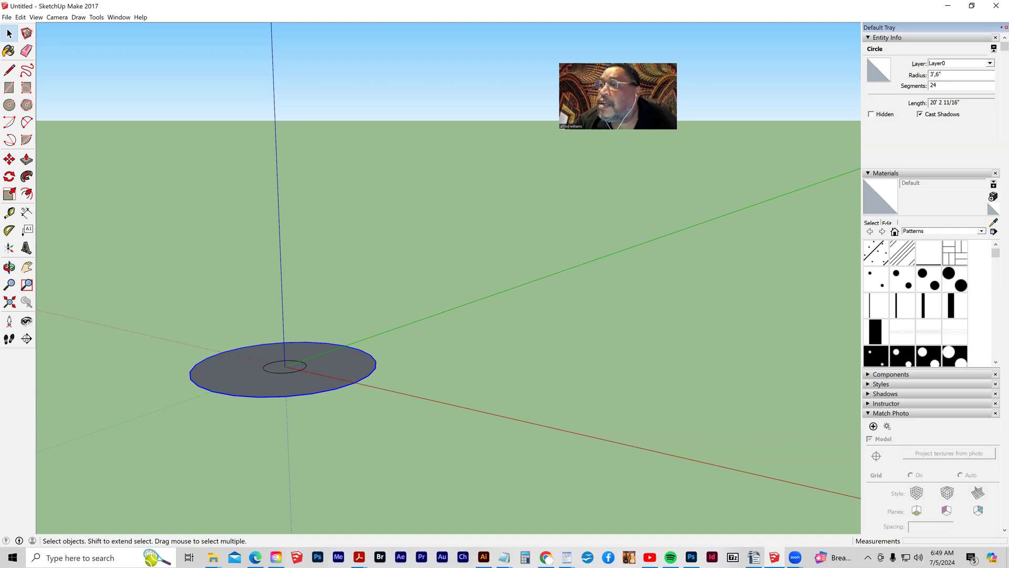
type("',6\"")
key("Return")
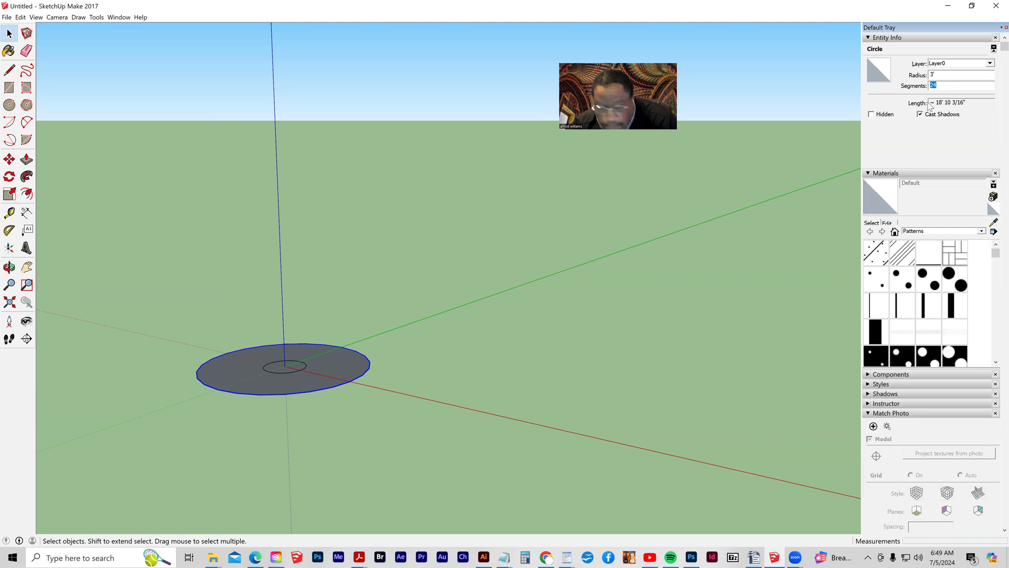
type("2")
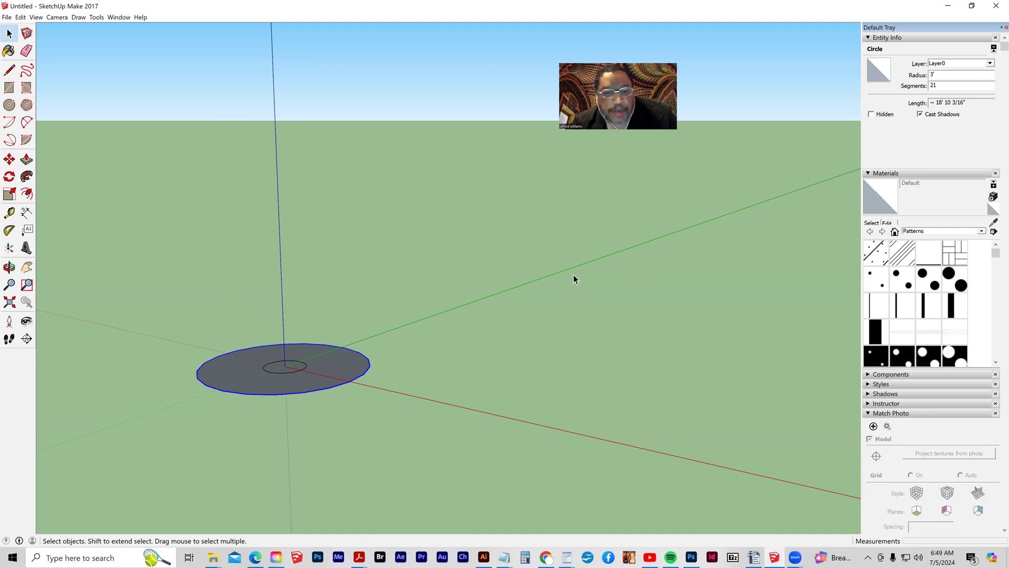
left_click(7, 34)
left_click(215, 299)
Draw two lines from the circles' centre to two adjacent vertices of the outer circle, one of them on the red axis
middle_click_drag(379, 409, 322, 405)
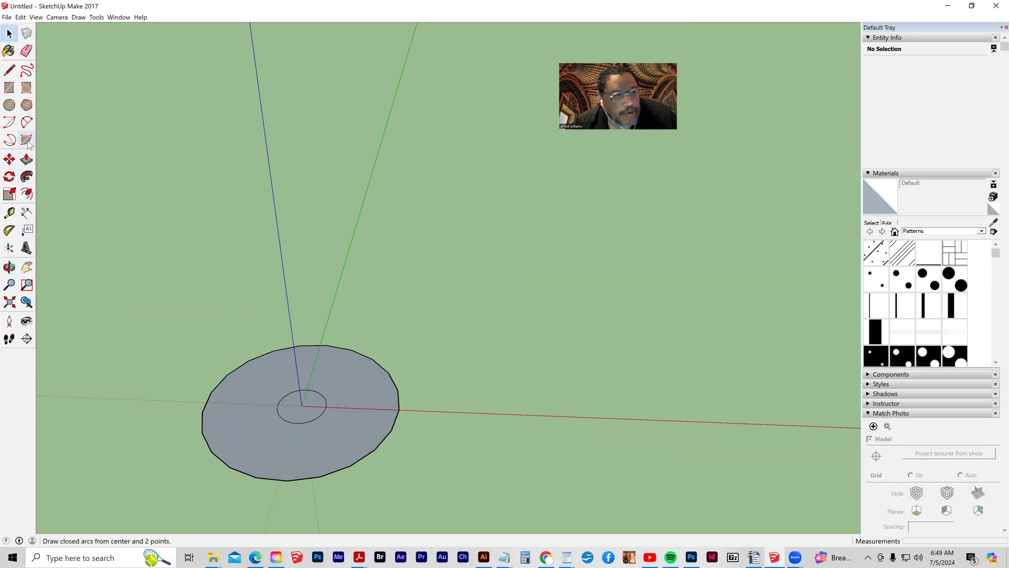
left_click(27, 267)
left_click_drag(318, 407, 335, 334)
scroll(335, 332, "up", 5)
middle_click_drag(313, 332, 321, 350)
left_click(9, 70)
mouse_move(502, 307)
middle_mouse_down()
mouse_move(384, 356)
mouse_move(473, 273)
middle_mouse_up()
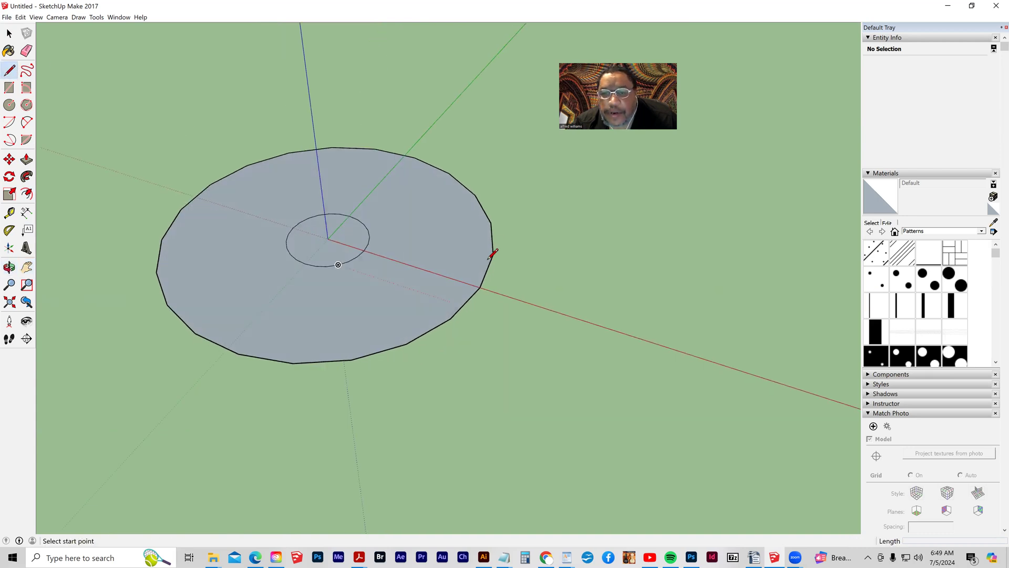
middle_click_drag(318, 295, 522, 359)
middle_click_drag(475, 293, 345, 235)
middle_click_drag(410, 319, 568, 330)
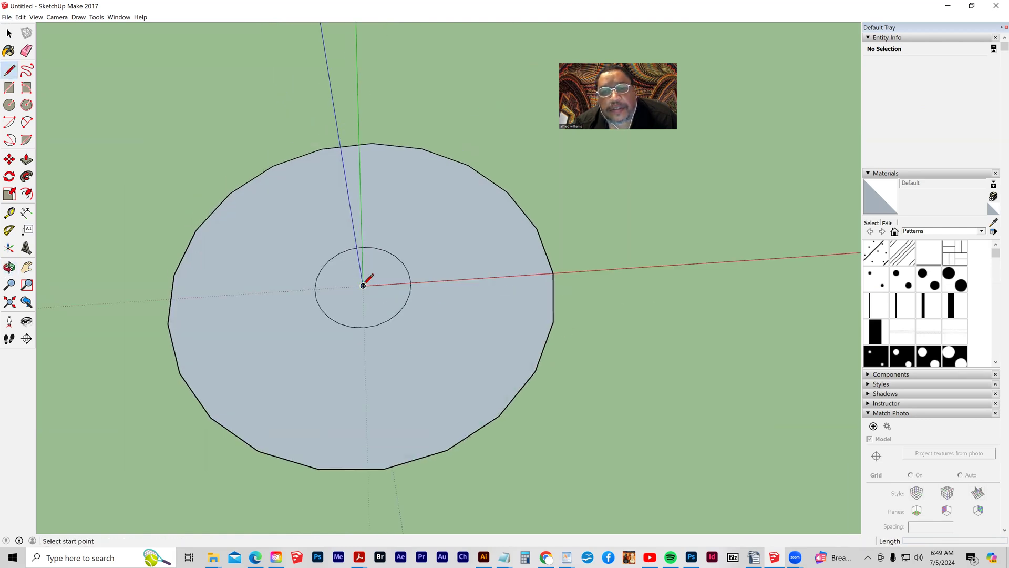
left_click(363, 285)
left_click(537, 229)
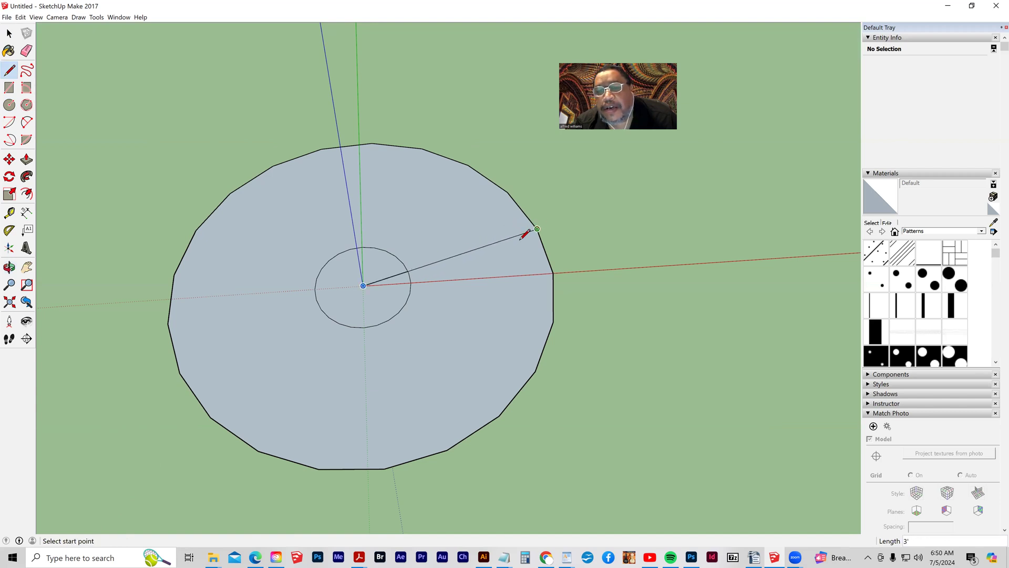
left_click(363, 285)
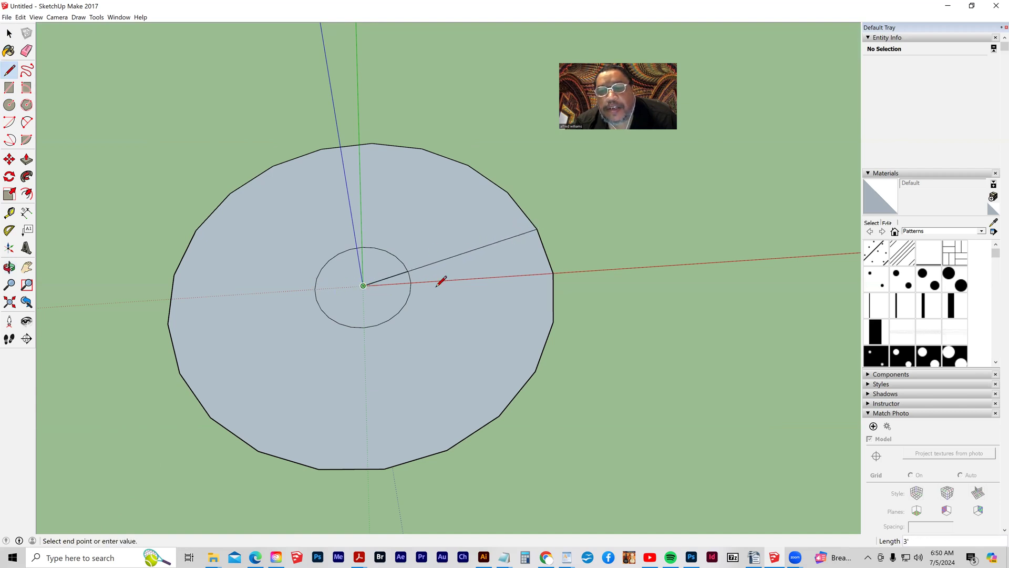
left_click(553, 272)
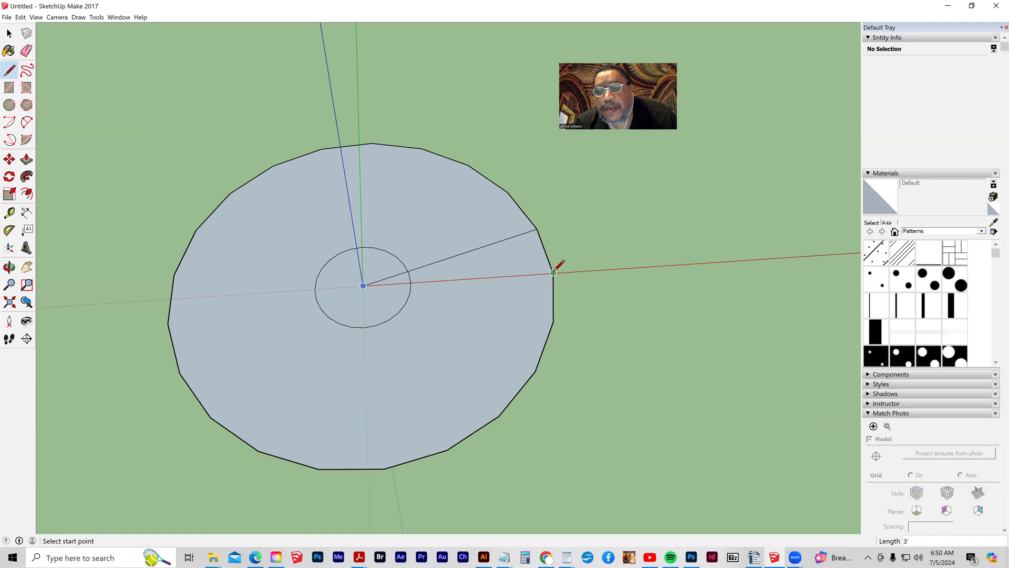
Delete the face and line segments inside the inner circle to open a hole in the disc
middle_click_drag(599, 310, 529, 322)
left_click(525, 344)
left_click(393, 233)
middle_click_drag(596, 394, 599, 349)
mouse_move(451, 345)
middle_mouse_down()
mouse_move(397, 338)
mouse_move(4, 92)
middle_mouse_up()
left_click(9, 33)
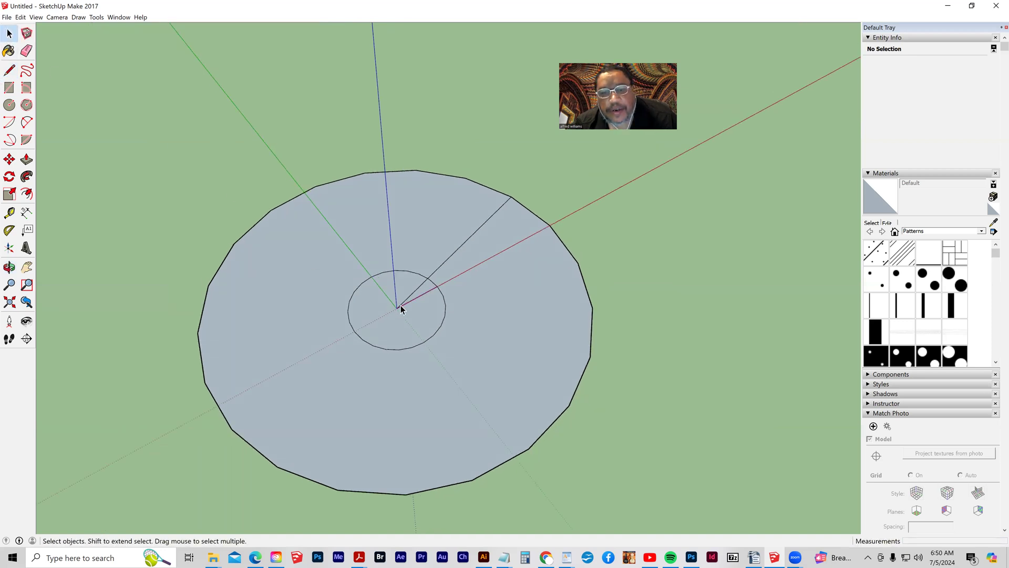
left_click(406, 321)
key("Delete")
Select the wedge between the two radial lines together with its edges and make it a group
middle_click_drag(405, 321, 449, 373)
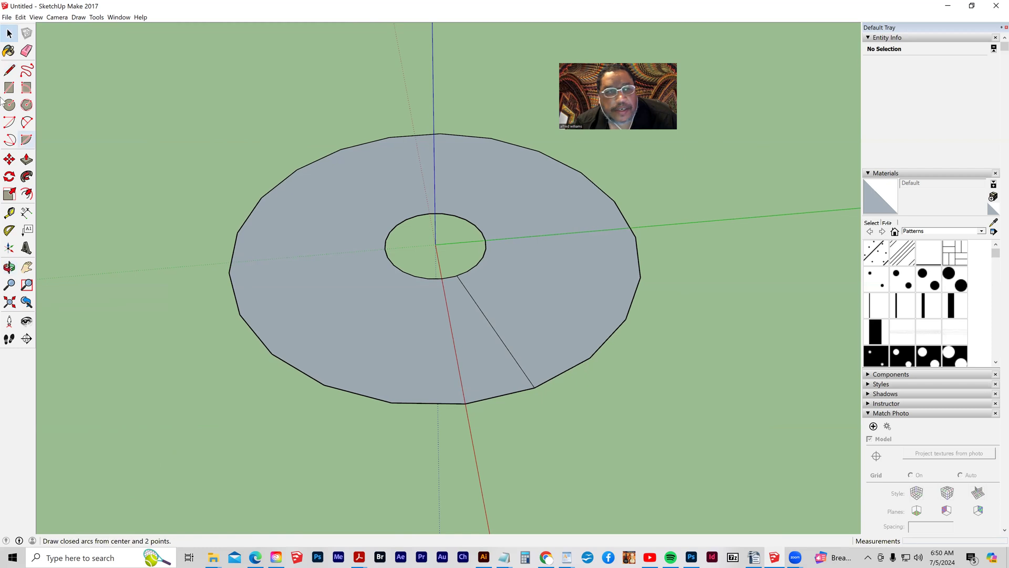
left_click(474, 331)
middle_click_drag(389, 356, 436, 350)
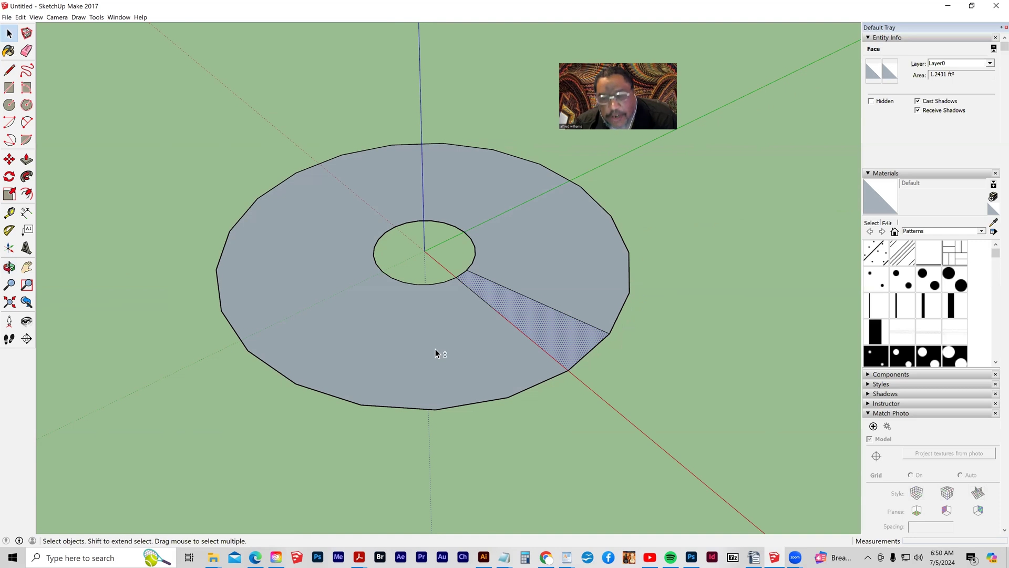
left_click(461, 275, "shift")
left_click(480, 279, "shift")
left_click(488, 305, "shift")
right_click(522, 324)
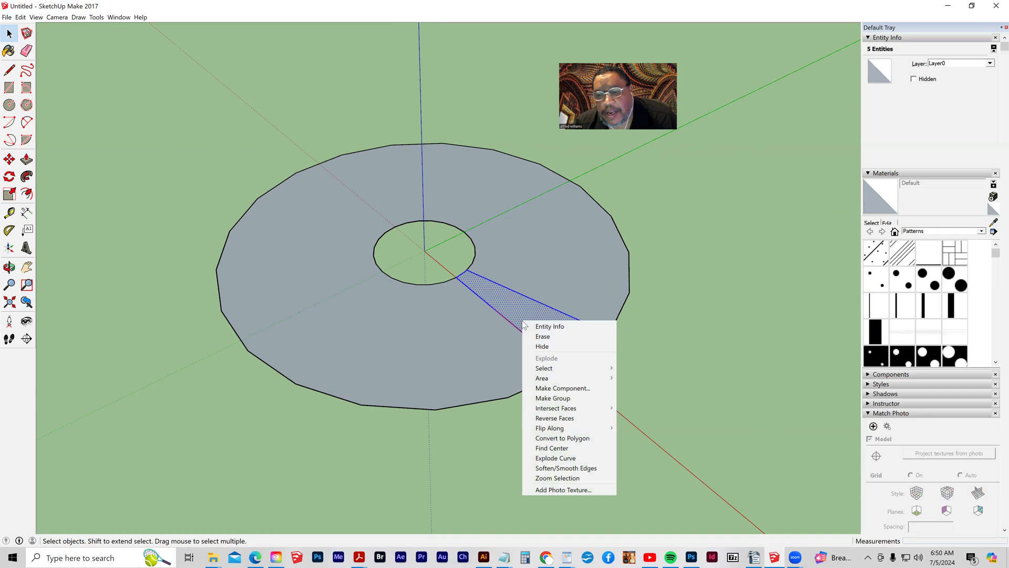
left_click(557, 398)
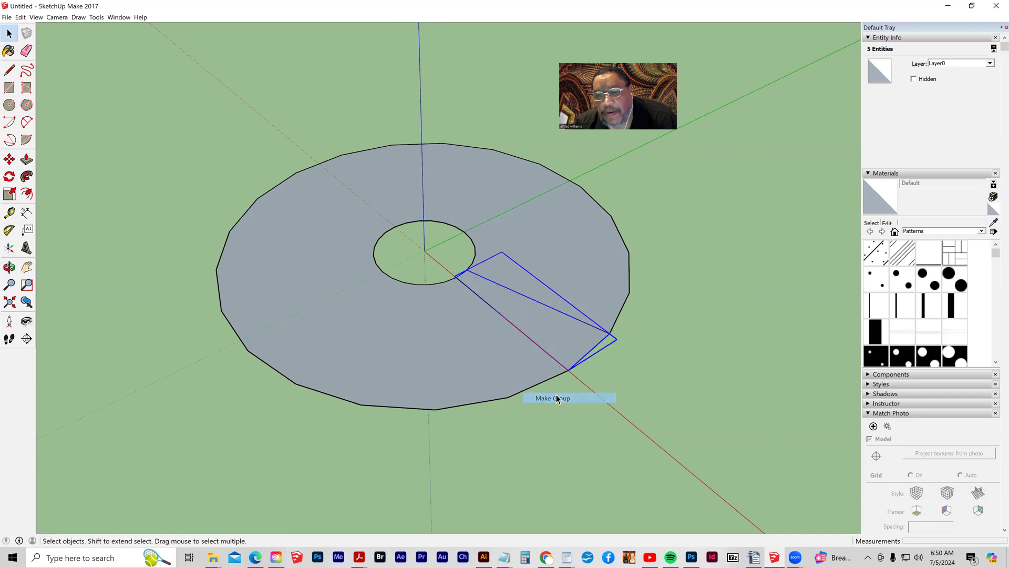
Turn the wedge group into a component named "tread"
right_click(522, 312)
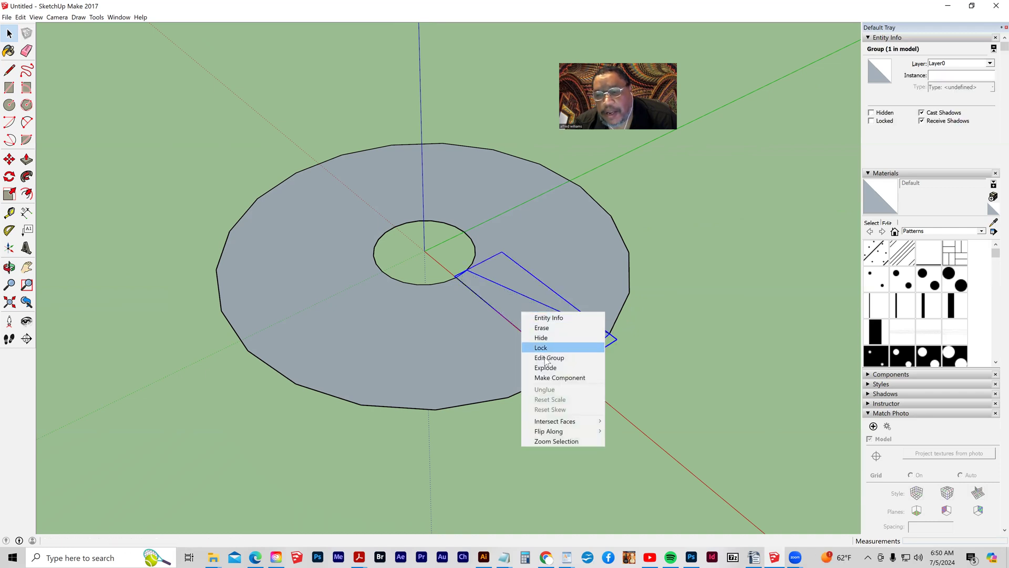
left_click(555, 379)
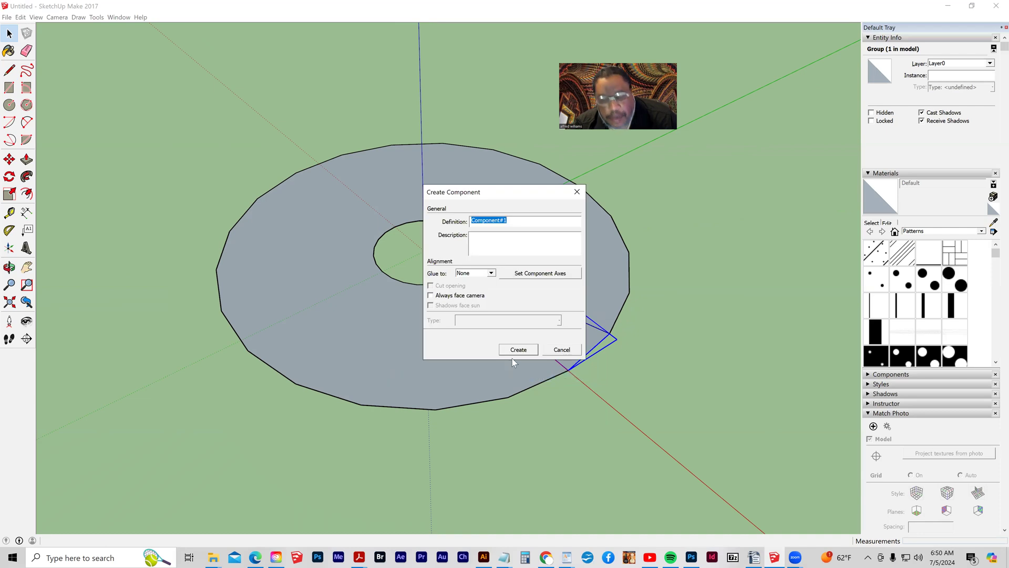
type("tread")
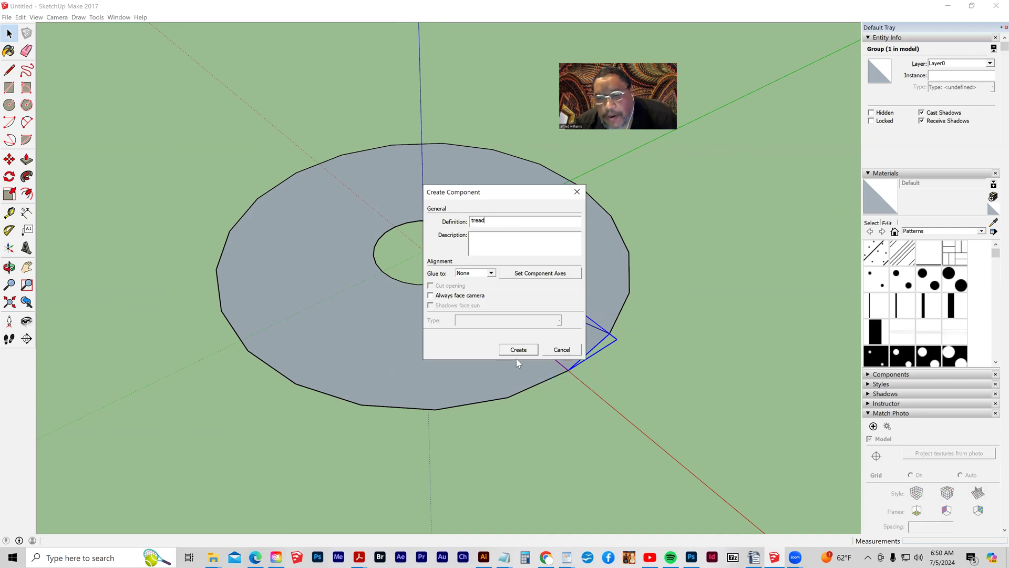
left_click(517, 350)
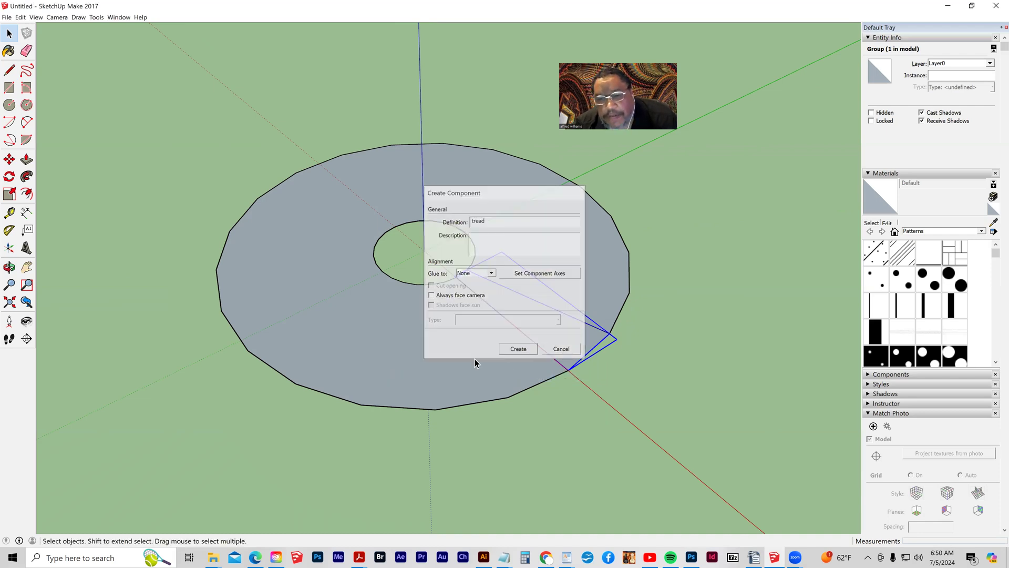
Rotate a copy of the tread about the circle's centre onto the adjacent segment and array it 21x around the hole
middle_click_drag(563, 389, 565, 337)
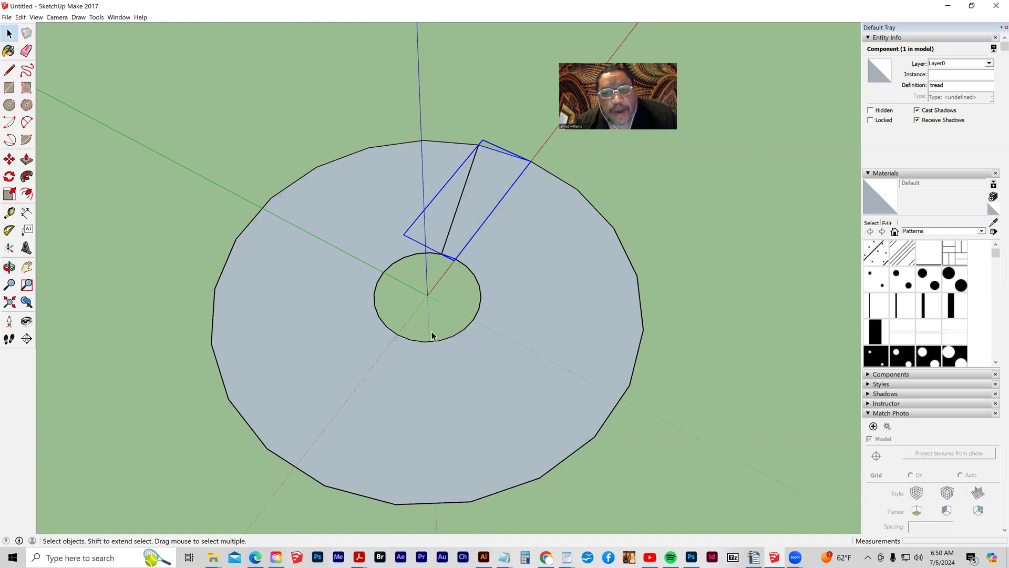
left_click(9, 178)
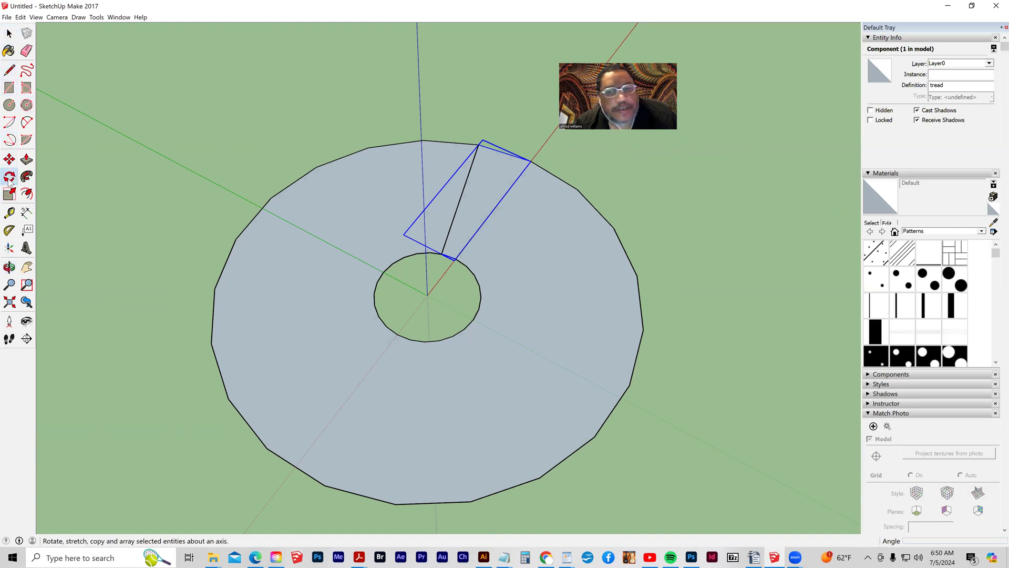
left_click(428, 295)
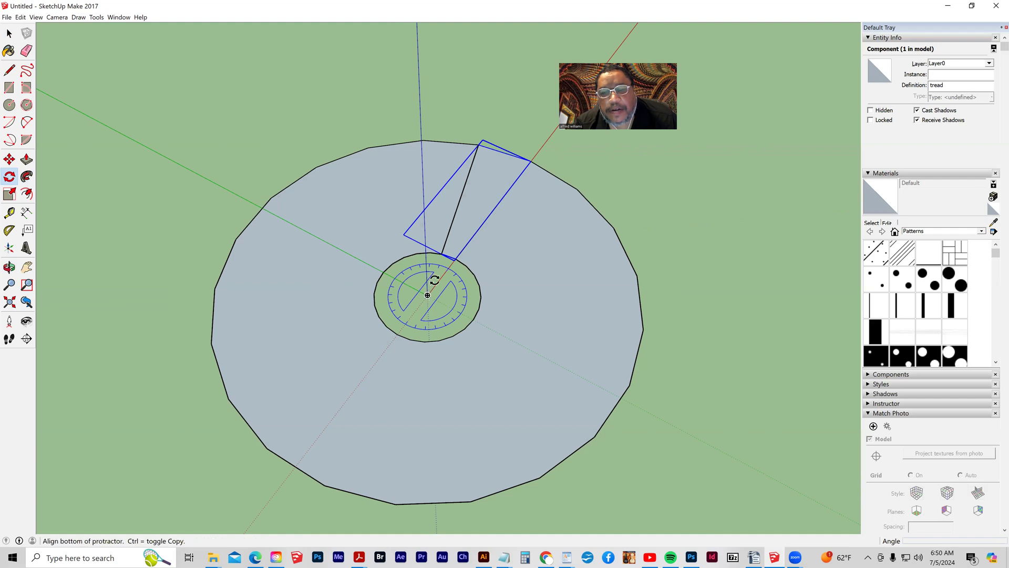
left_click(528, 164)
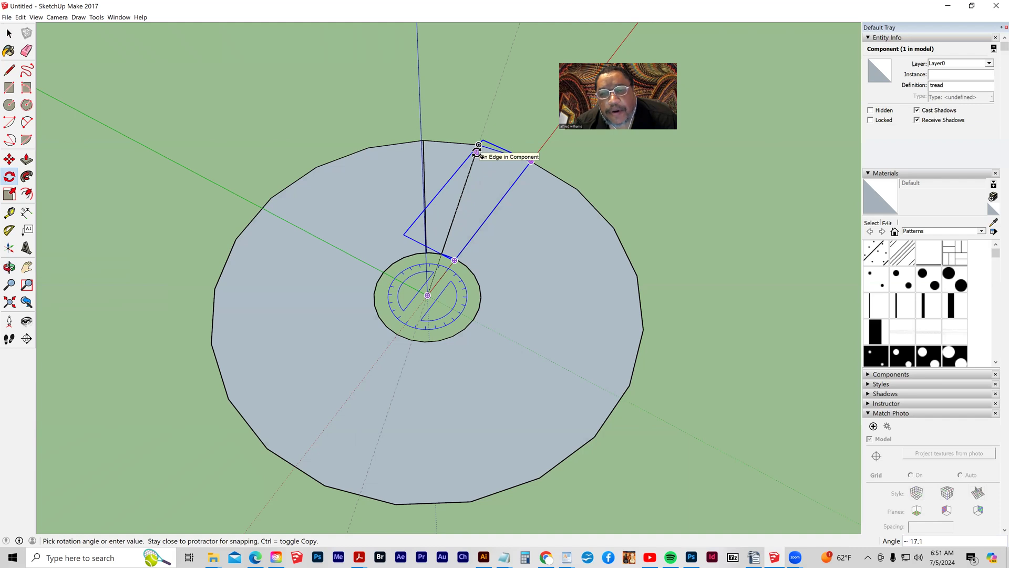
left_click(476, 153)
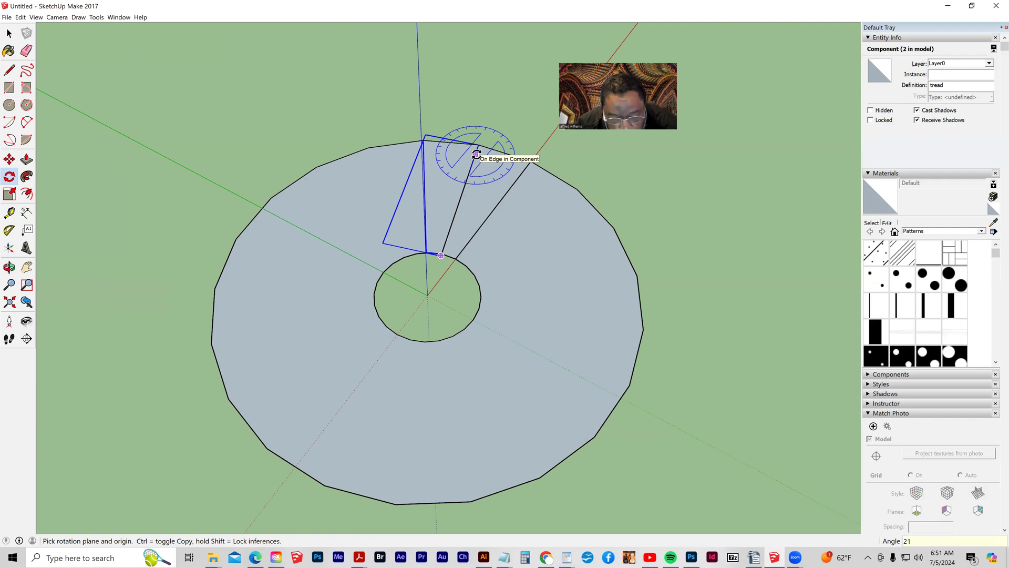
key("Return")
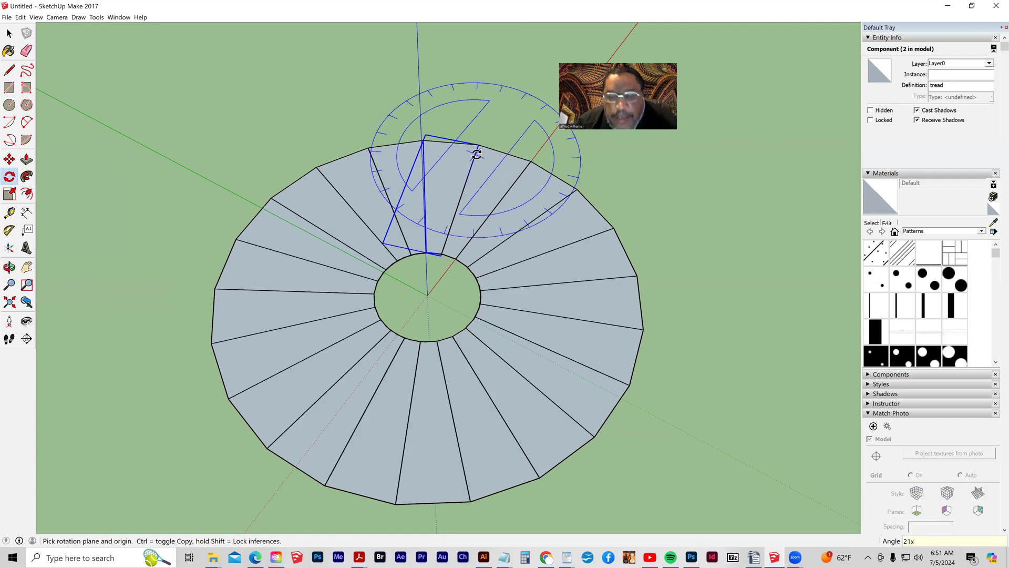
Open one tread component for editing, extrude its top face to a thickness of 6", and exit the component
middle_click_drag(640, 474, 11, 347)
middle_click_drag(972, 434, 769, 435)
middle_click_drag(660, 411, 609, 409)
left_click(8, 34)
double_click(542, 371)
left_click(26, 159)
left_click_drag(552, 368, 552, 368)
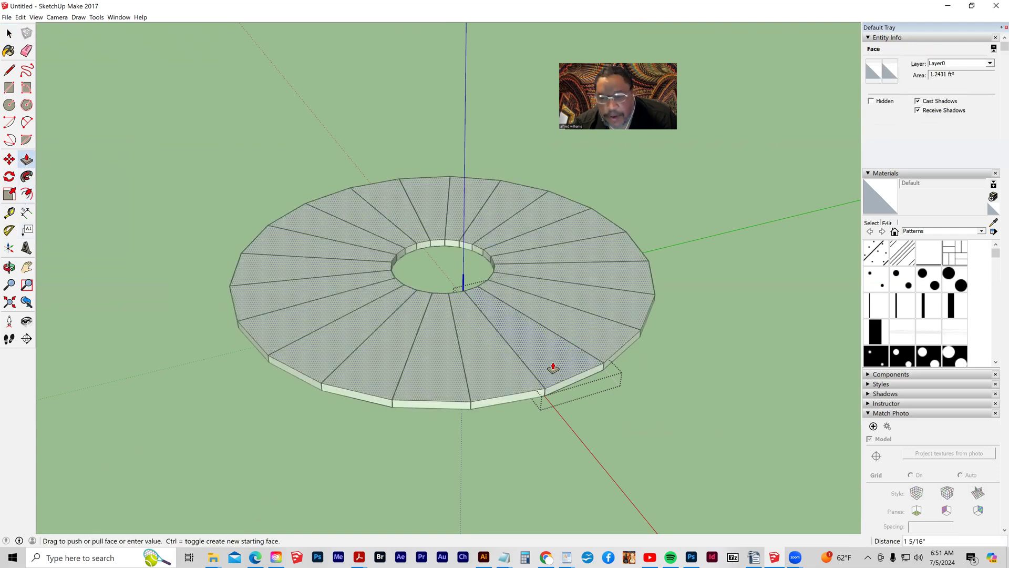
left_click(547, 370)
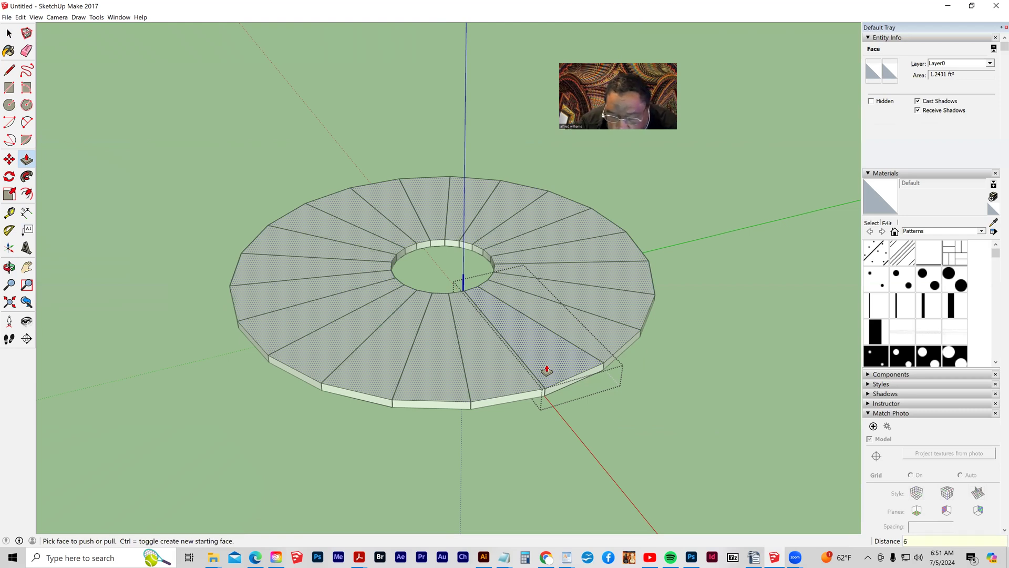
left_click(547, 370)
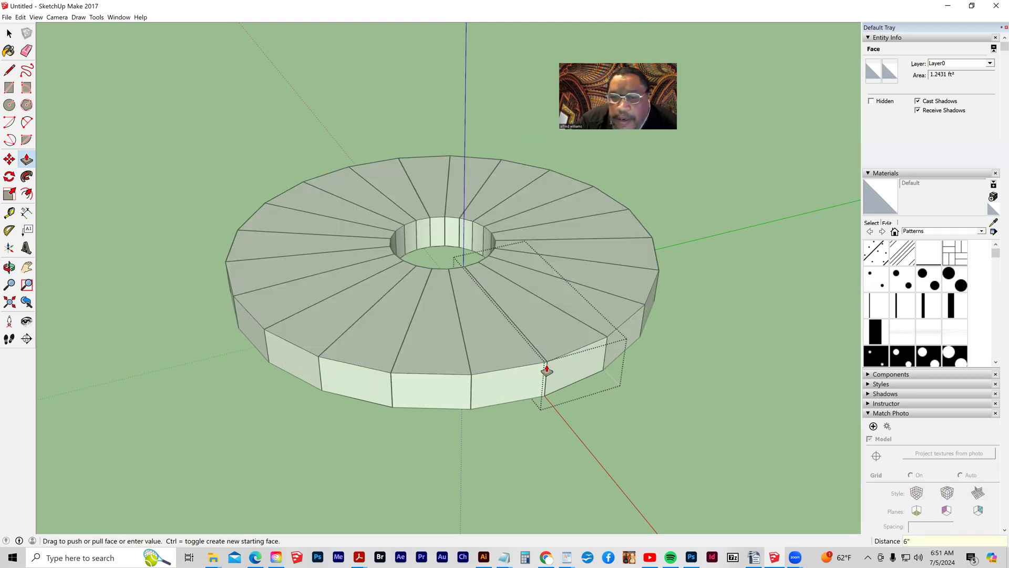
key("space")
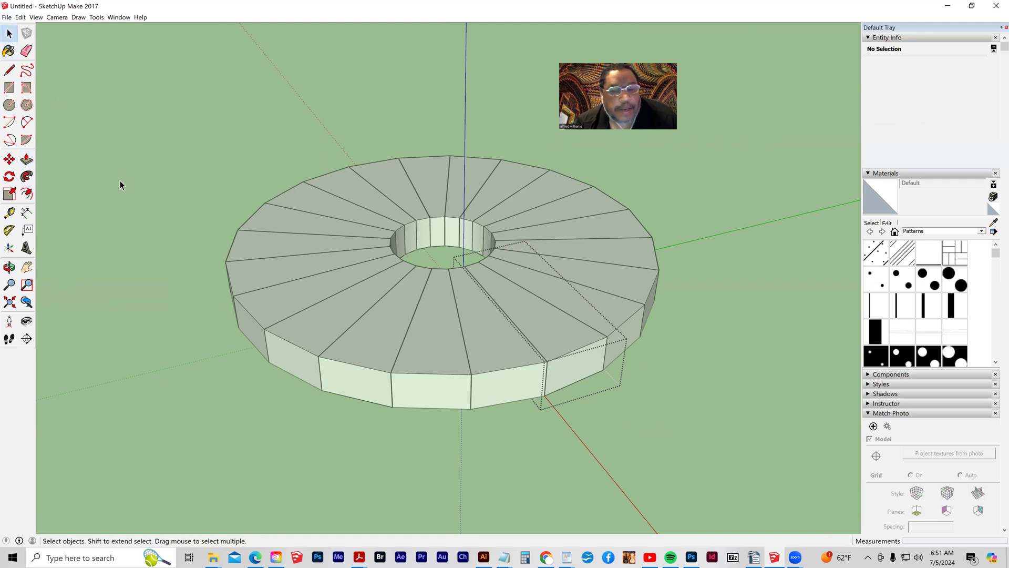
middle_click_drag(541, 456, 439, 221)
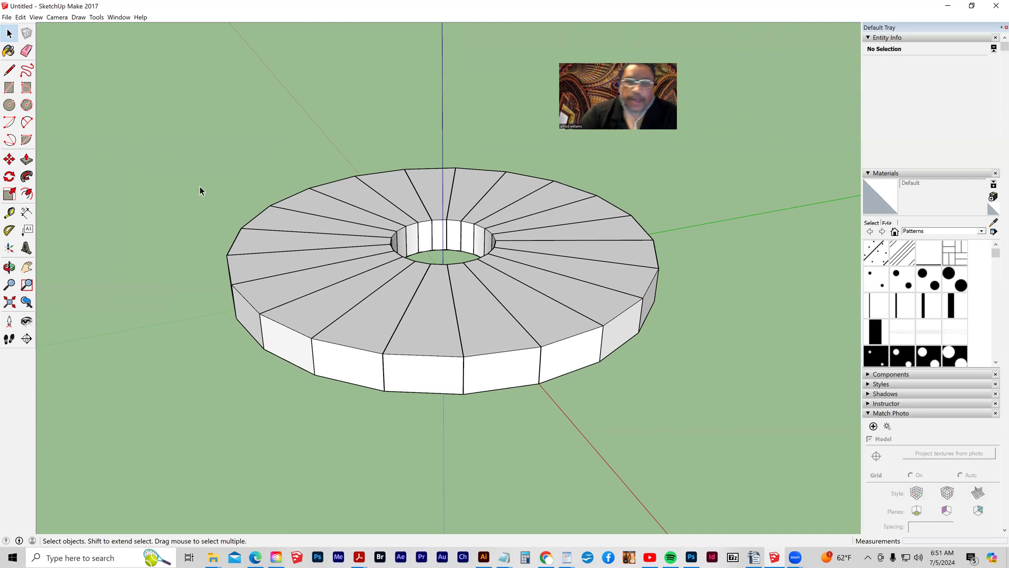
Copy the whole ring of treads 6" straight up so it sits on the original, and array the copy 21x vertically
left_click_drag(193, 144, 699, 412)
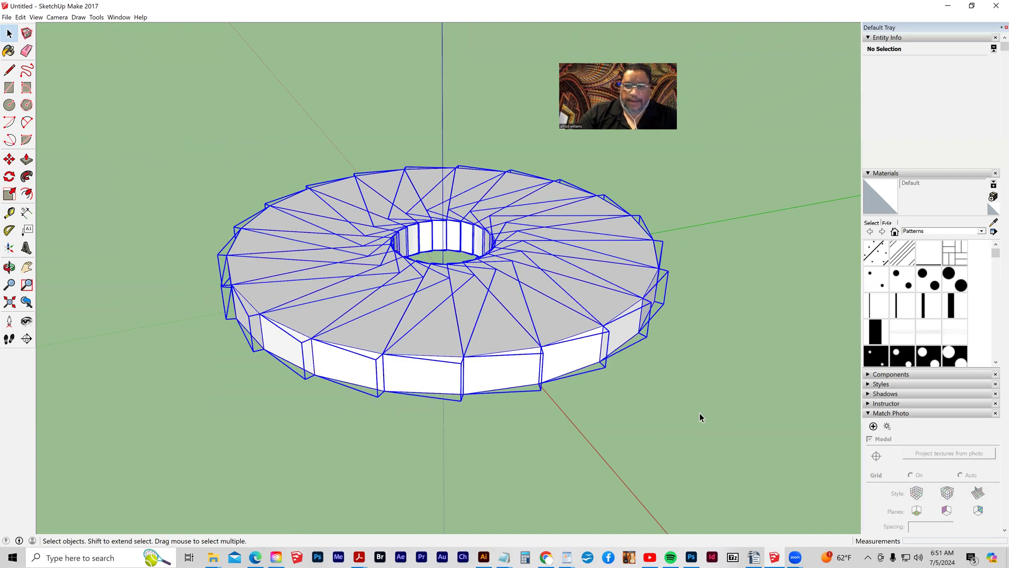
left_click(9, 160)
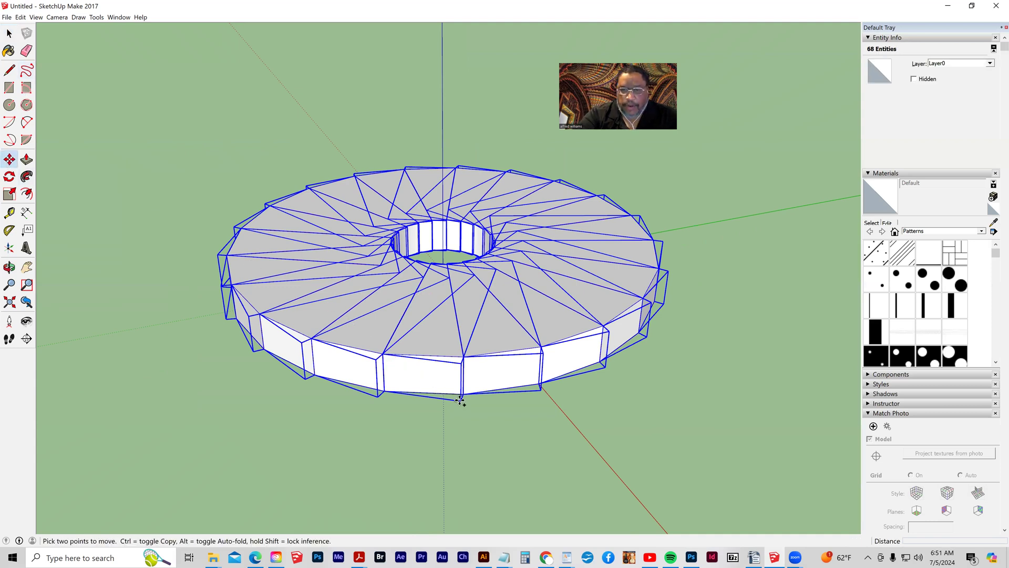
left_click(460, 403)
key("ctrl")
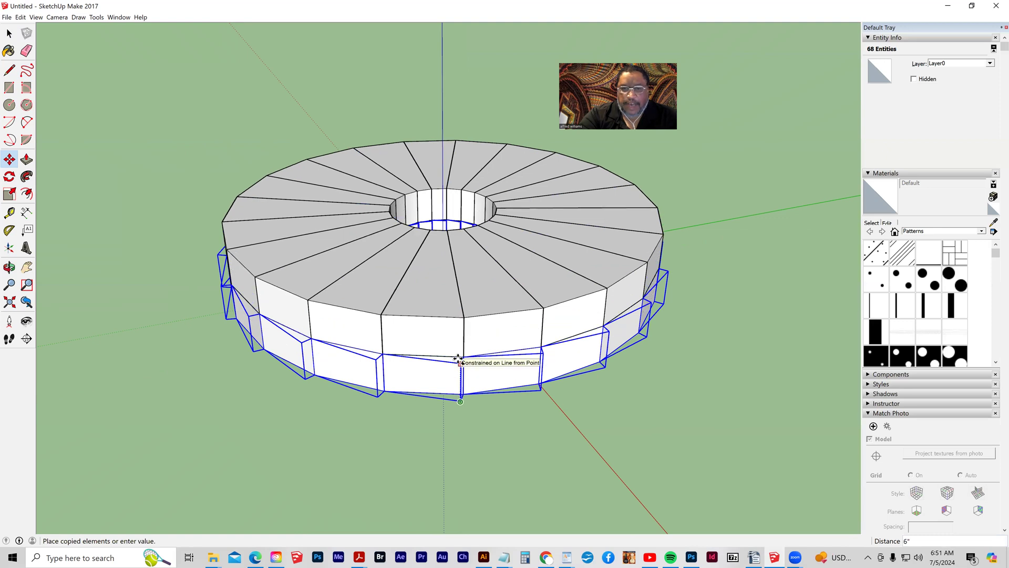
left_click(458, 359)
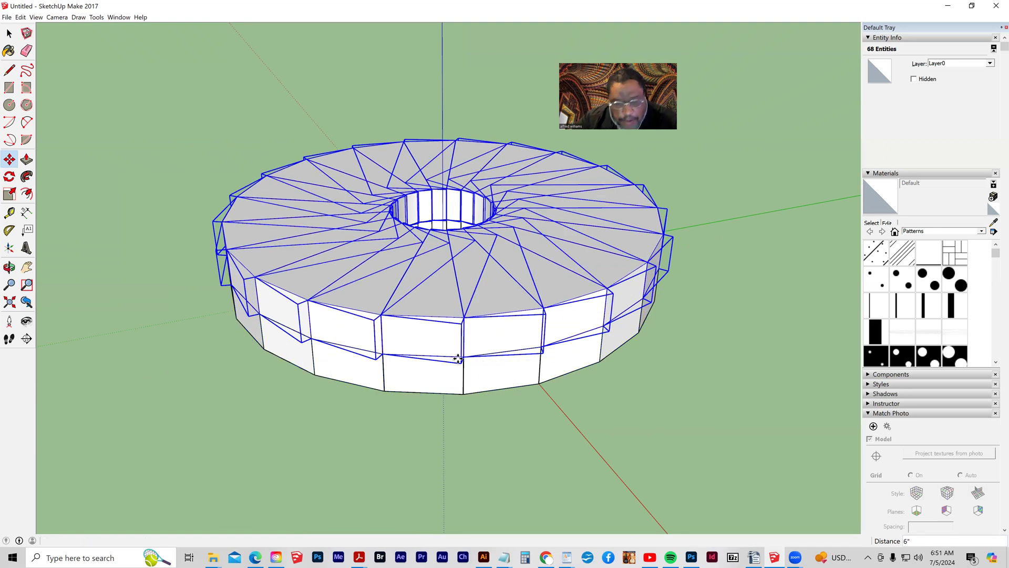
key("Return")
key("ctrl+t")
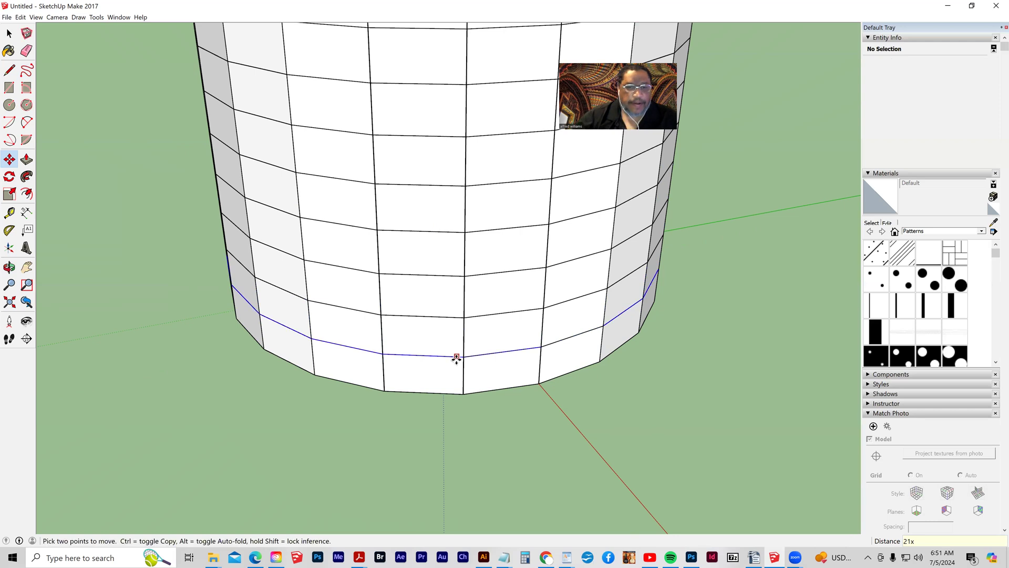
key("q")
Select a rising spiral of treads from the bottom row, taking one tread per segment and going one row higher each time
scroll(448, 375, "down", 5)
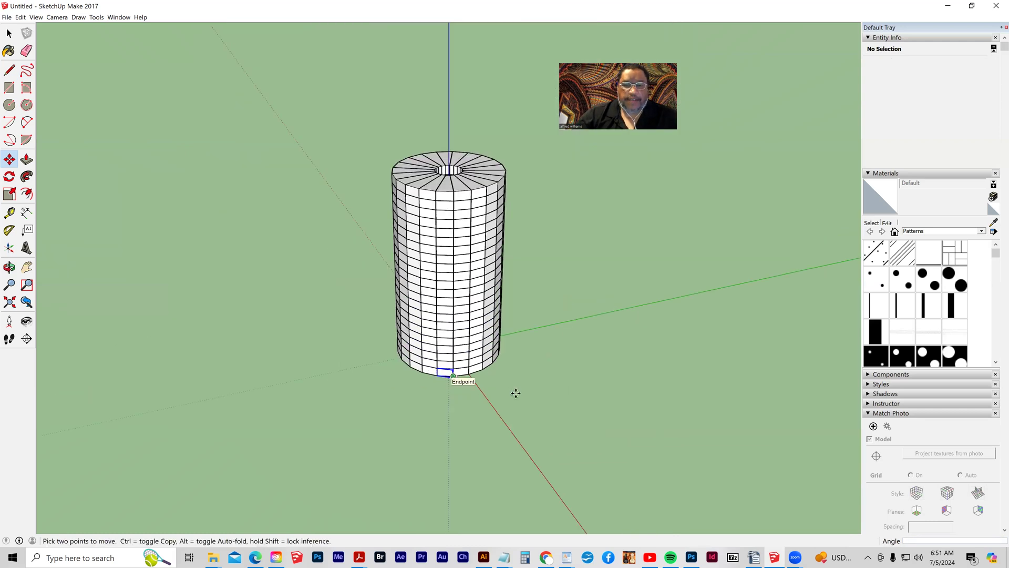
left_click(26, 267)
left_click_drag(351, 339, 196, 338)
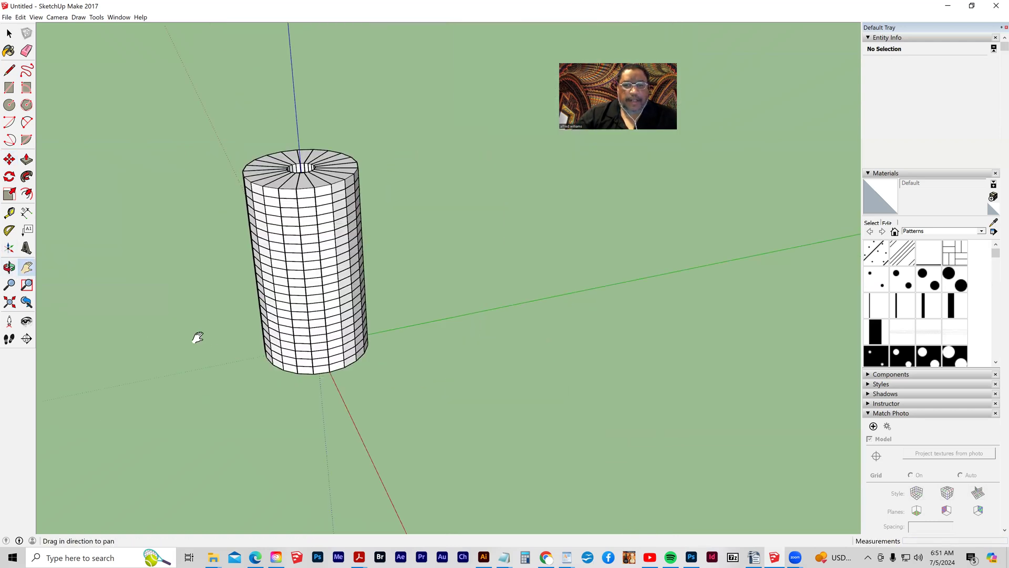
middle_click_drag(236, 374, 274, 369)
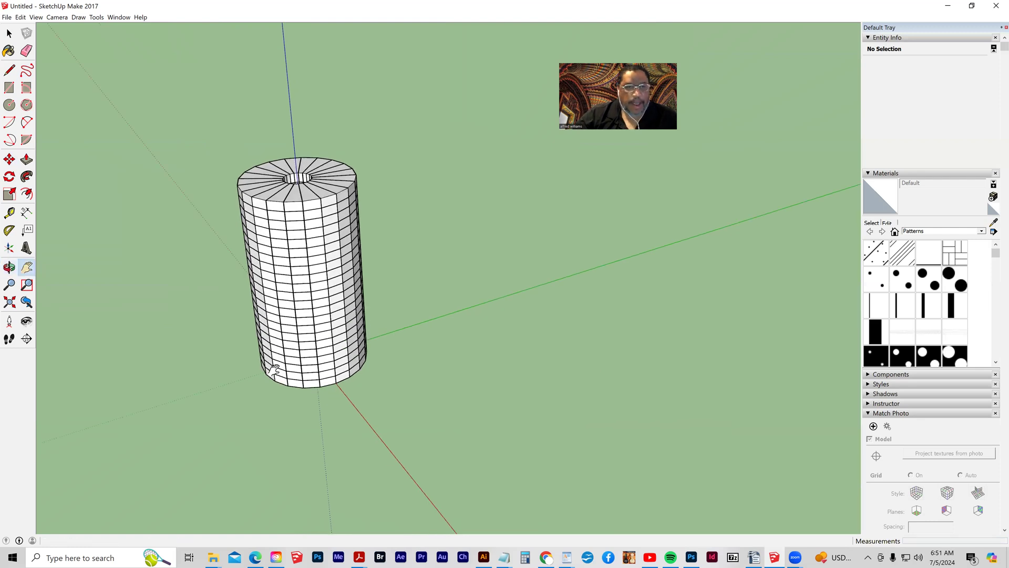
left_click(9, 33)
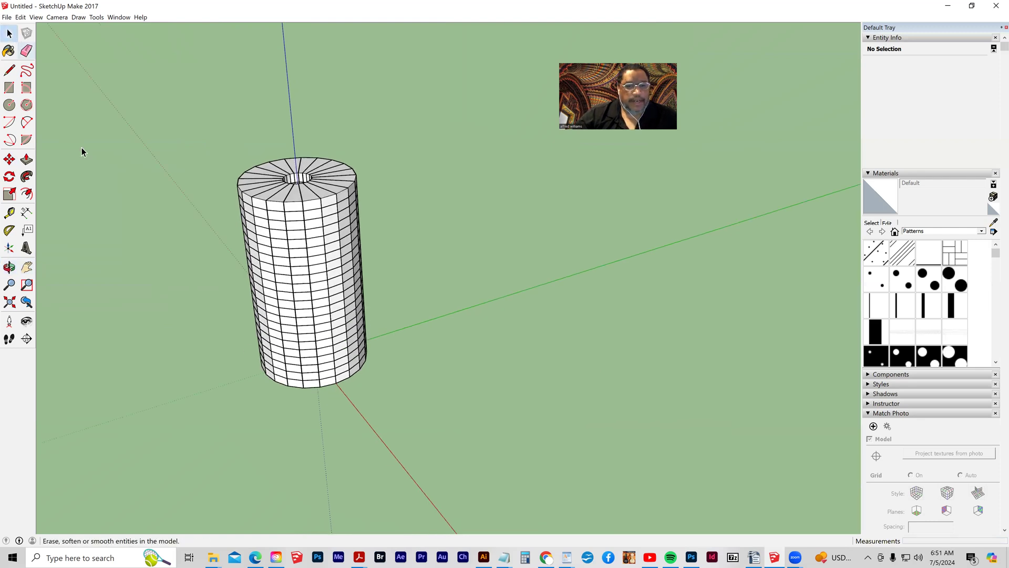
left_click(269, 374)
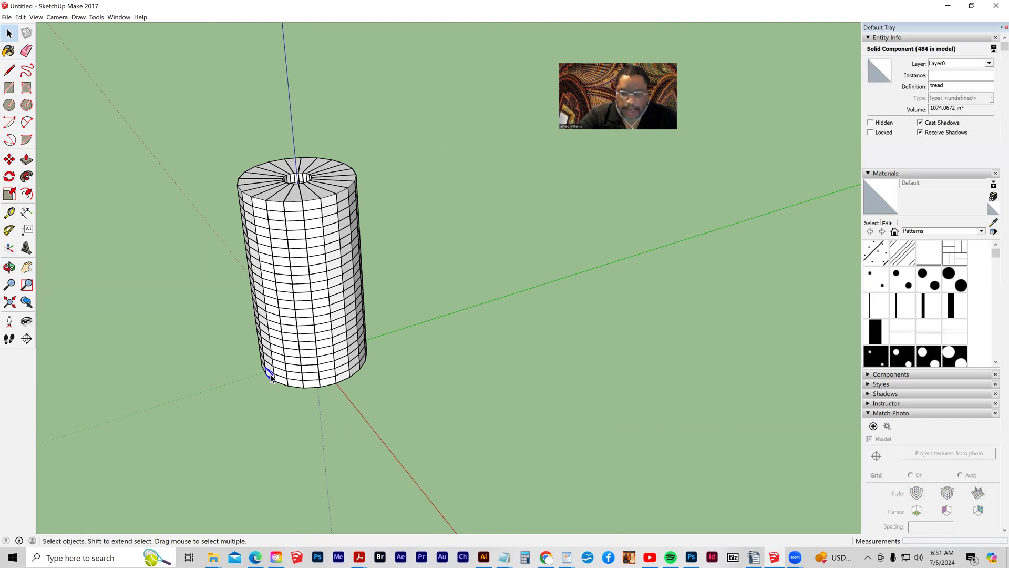
double_click(283, 375)
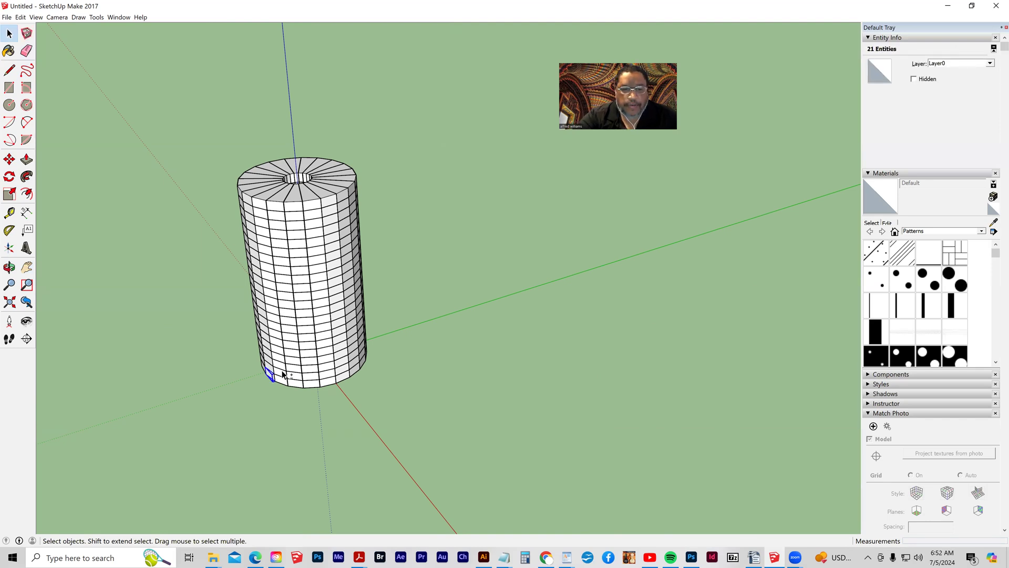
left_click(310, 361, "shift")
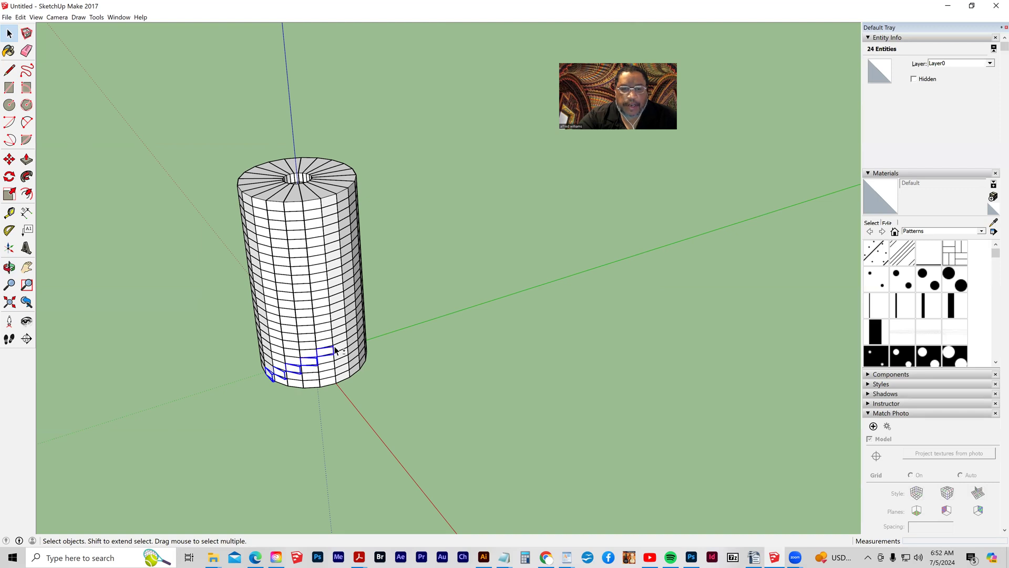
left_click(351, 330, "shift")
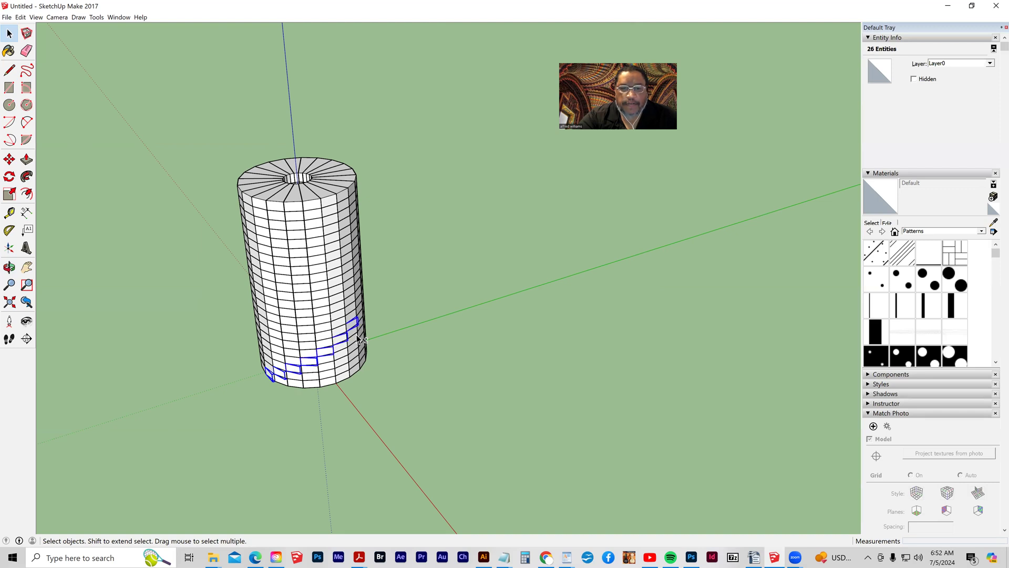
Extend the tread selection around the next side of the cylinder, adding the tread one row higher on each following segment
left_click(9, 267)
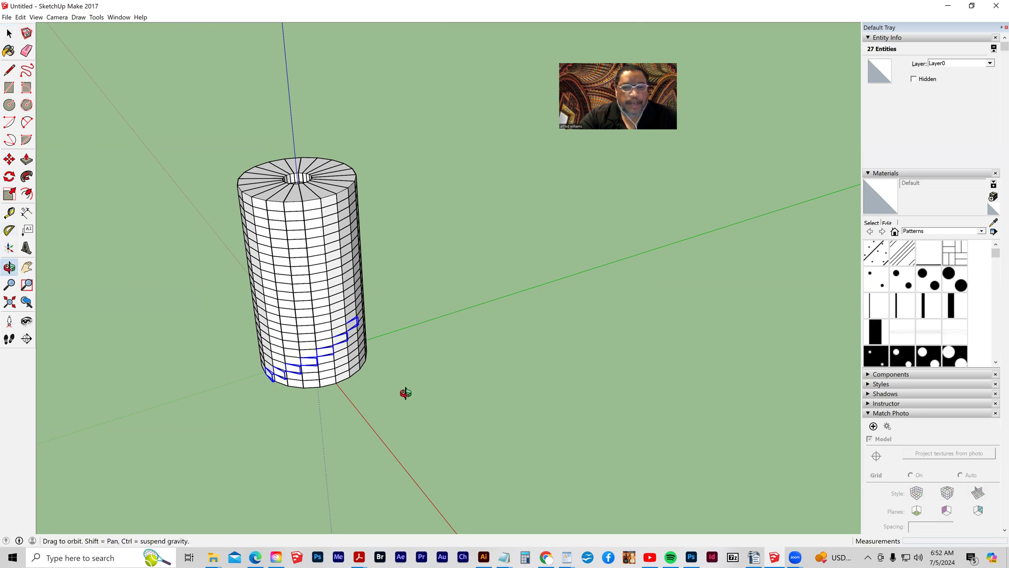
left_click_drag(252, 407, 142, 405)
left_click_drag(74, 405, 358, 317)
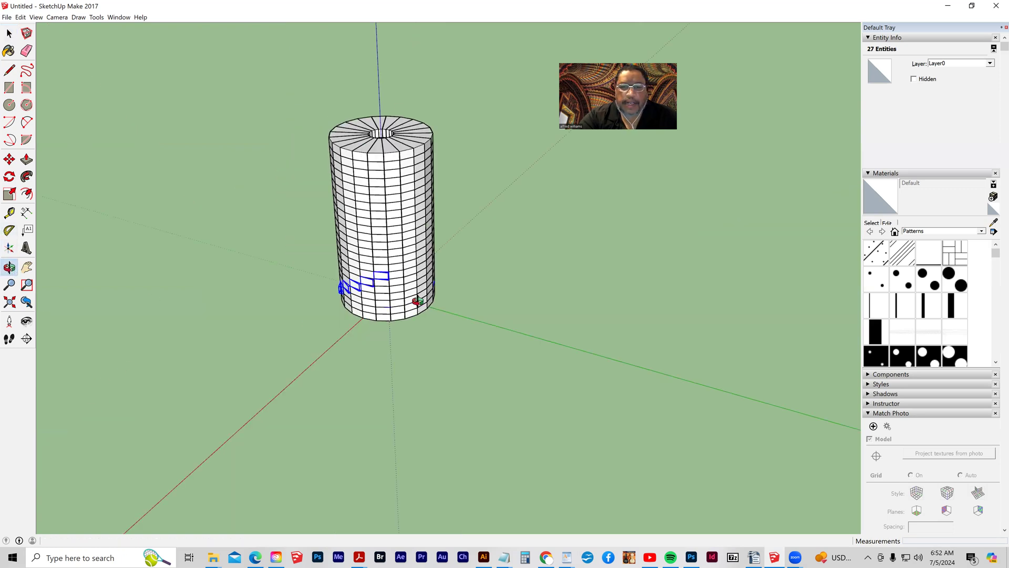
key("space")
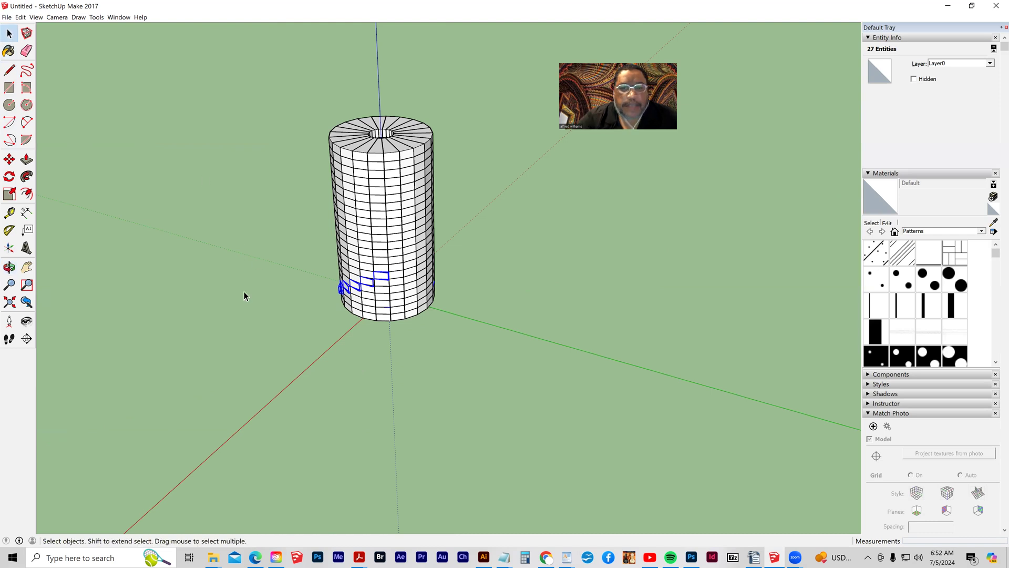
left_click(396, 267, "shift")
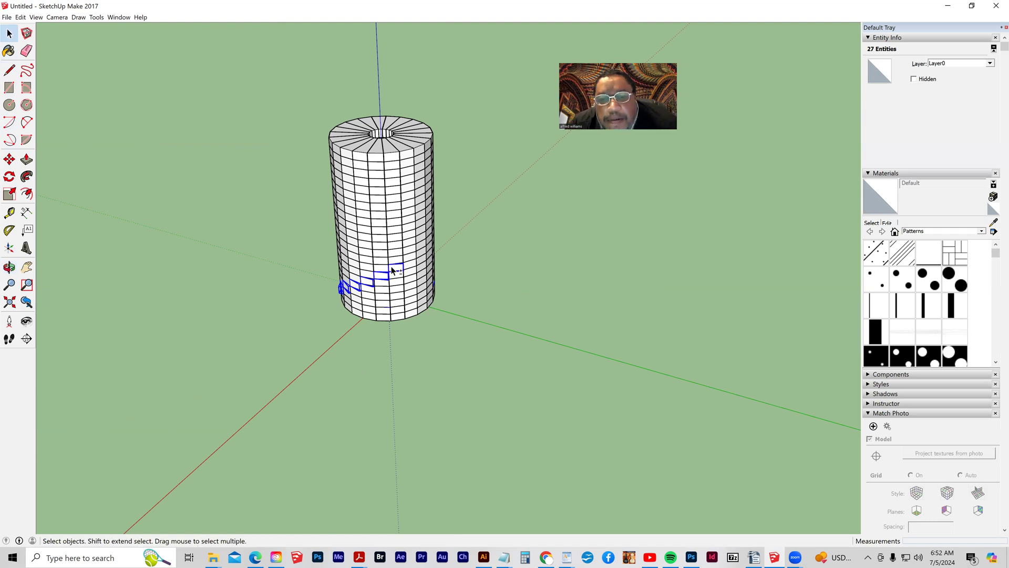
left_click(421, 249, "shift")
left_click(9, 267)
left_click_drag(293, 329, 136, 341)
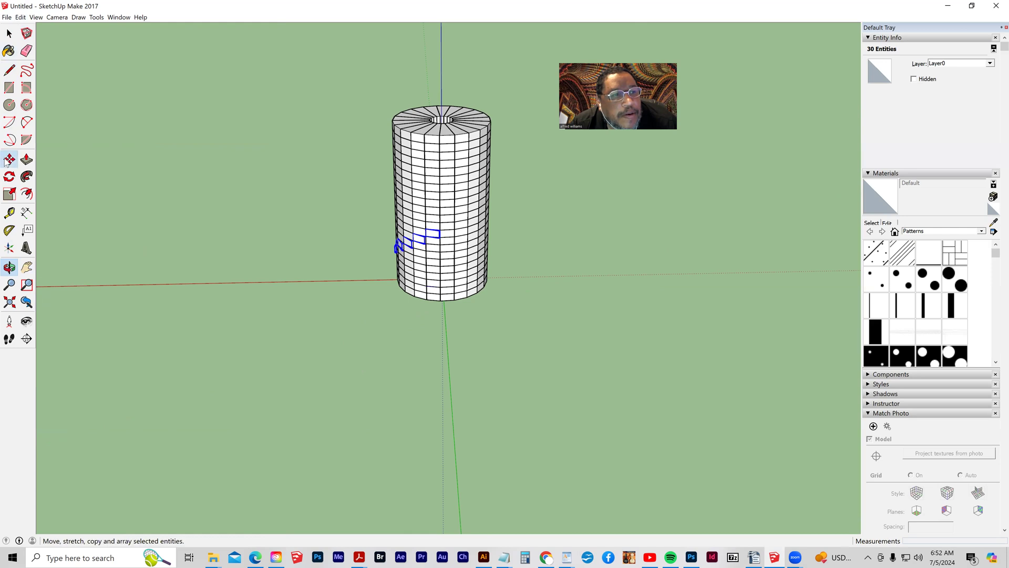
left_click(9, 159)
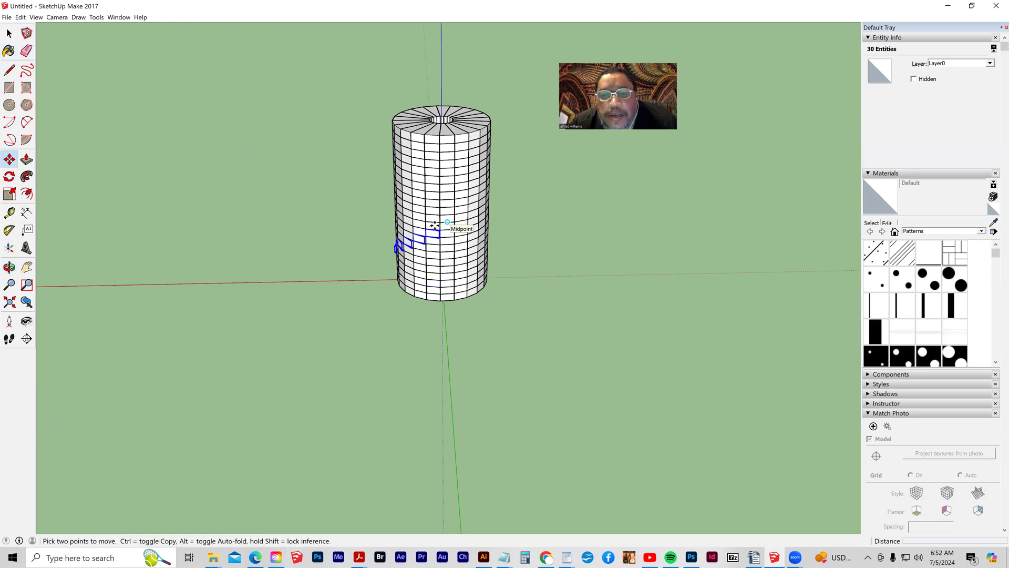
left_click(9, 34)
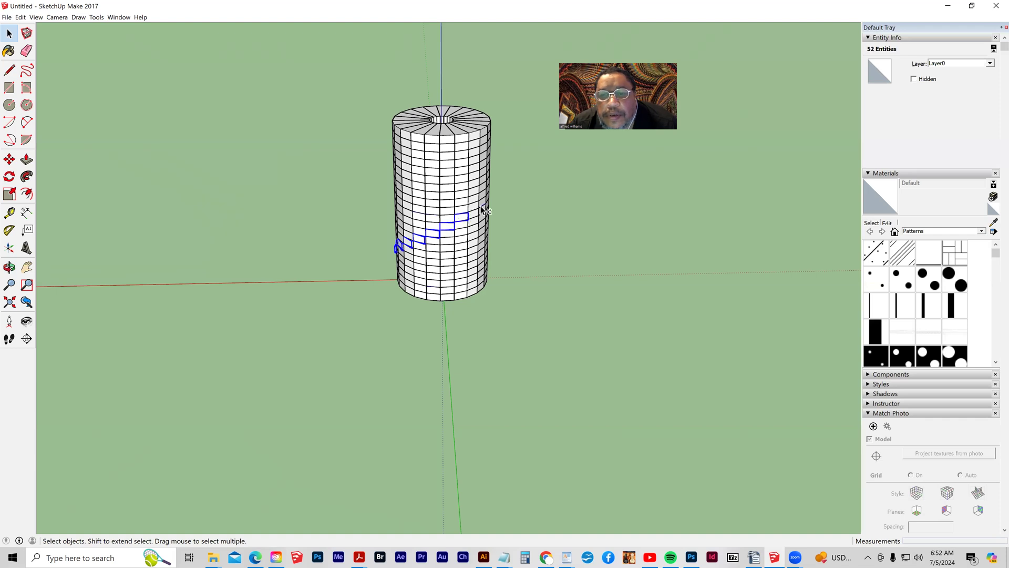
left_click(474, 208, "shift")
Extend the spiral tread selection around the remaining segments, one row higher on each, ending with the tread in the top row
middle_click_drag(498, 236, 497, 279)
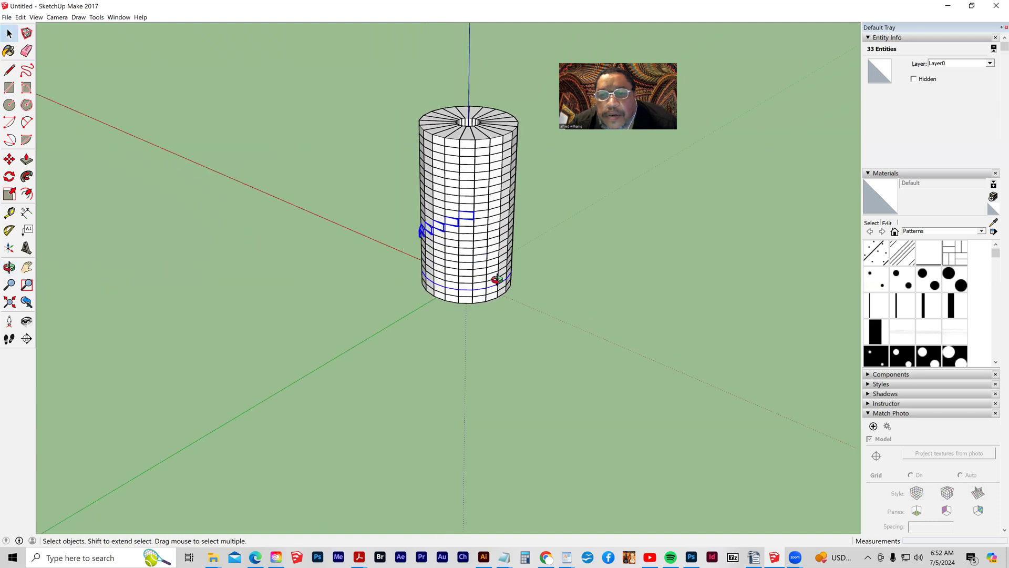
middle_click_drag(433, 267, 471, 216)
left_click(478, 210, "shift")
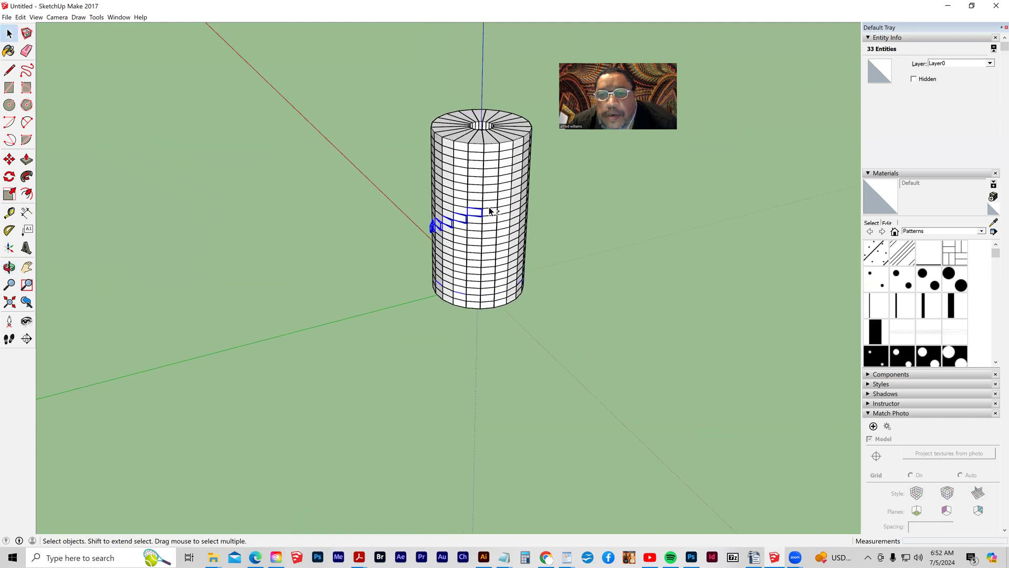
left_click(519, 186, "shift")
middle_click_drag(555, 229, 201, 246)
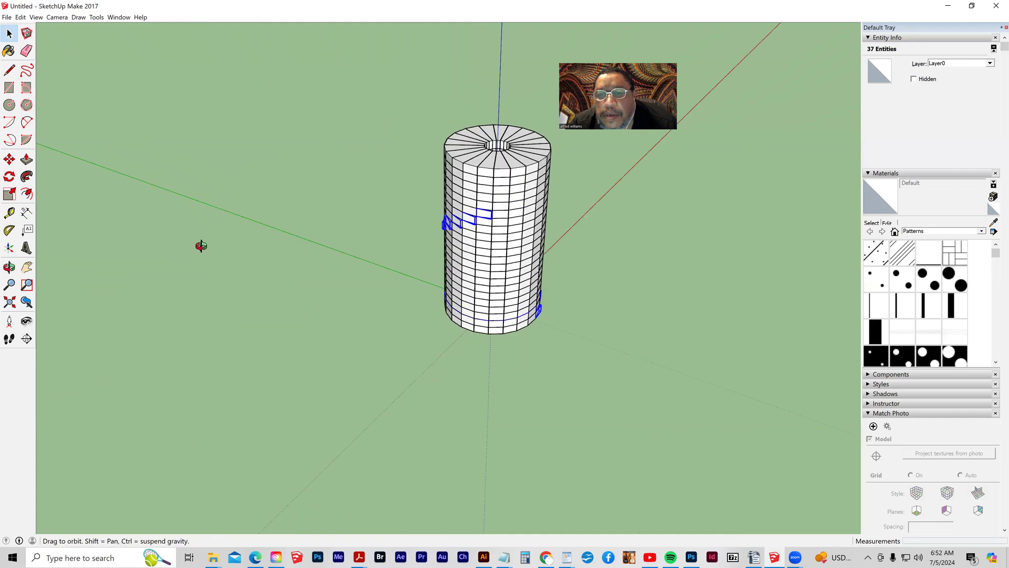
middle_click_drag(455, 208, 497, 209)
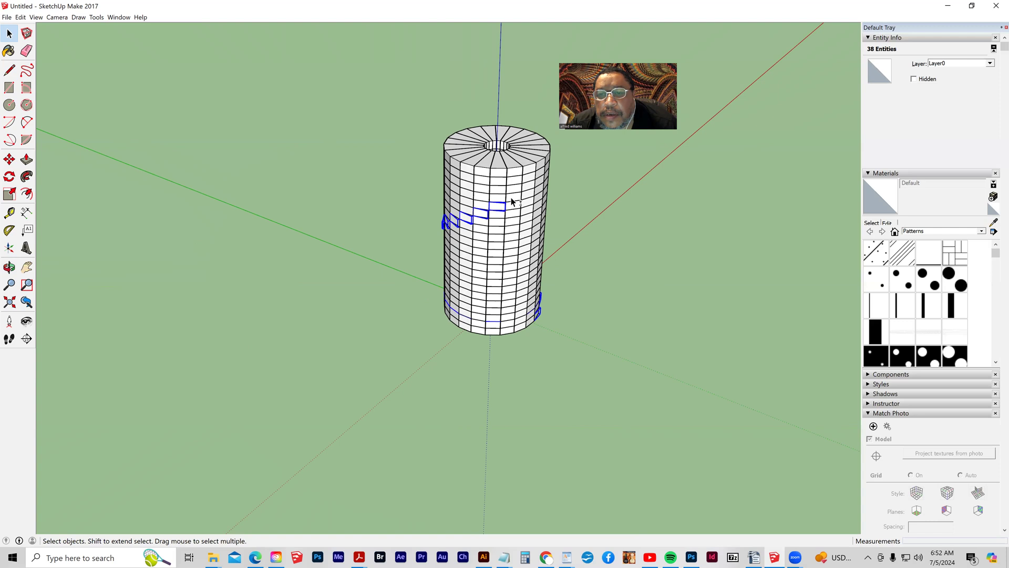
left_click(539, 179, "shift")
mouse_move(570, 207)
middle_mouse_down()
mouse_move(424, 242)
mouse_move(322, 234)
mouse_move(551, 207)
middle_mouse_up()
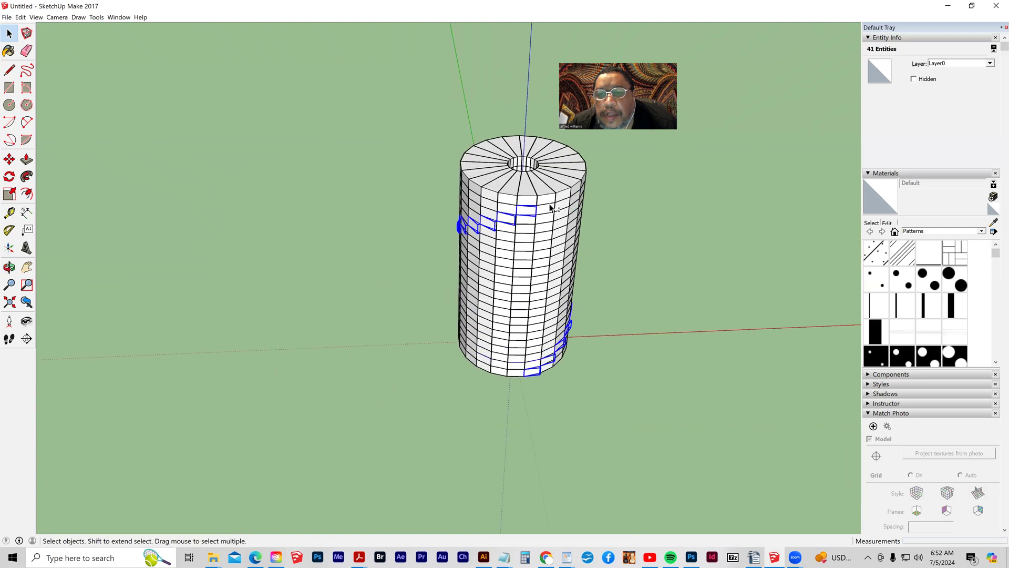
left_click(547, 200, "shift")
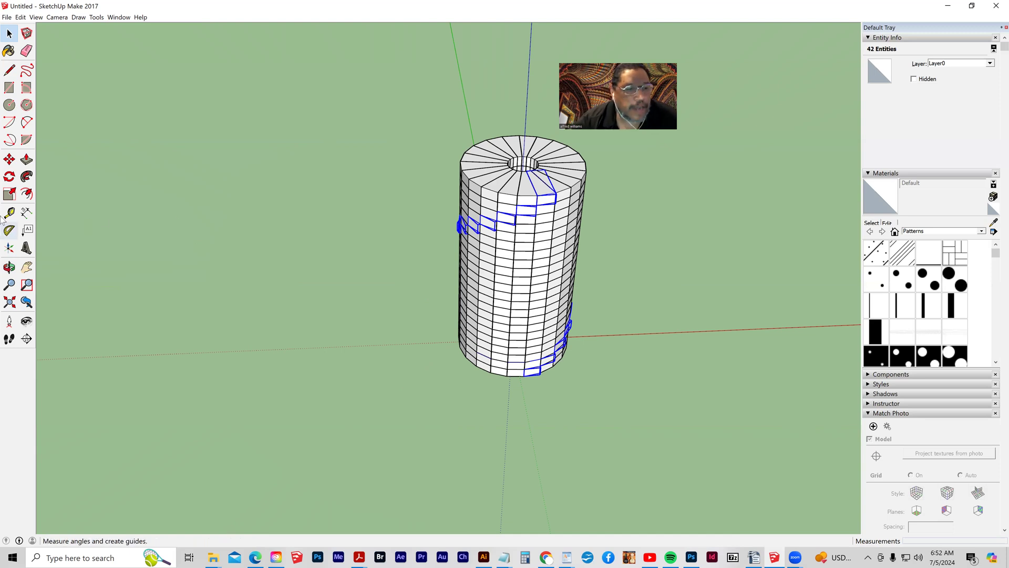
Copy the selected spiral of treads from a bottom corner point to an empty area beside the cylinder
left_click(9, 160)
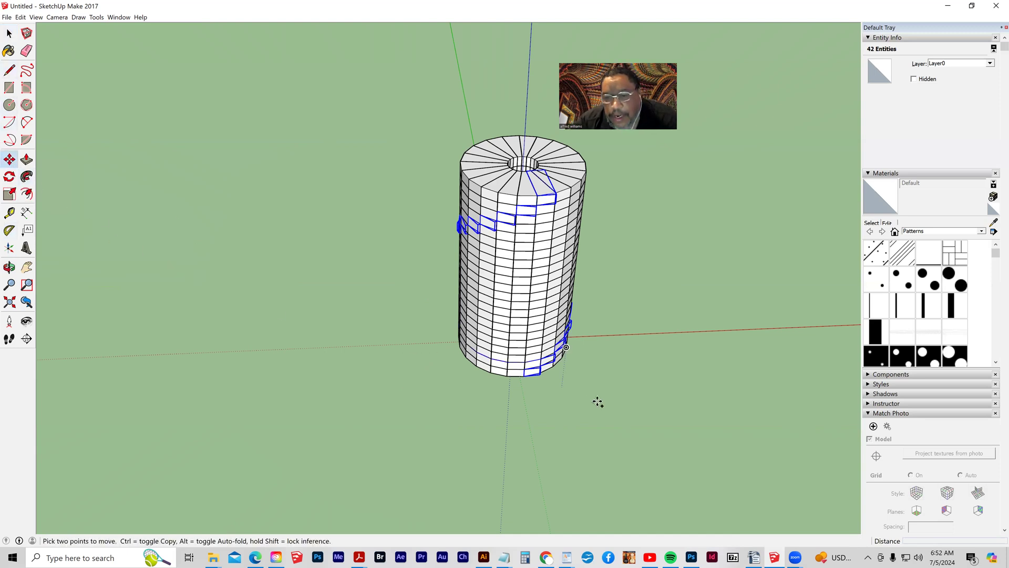
left_click(524, 376)
key("ctrl")
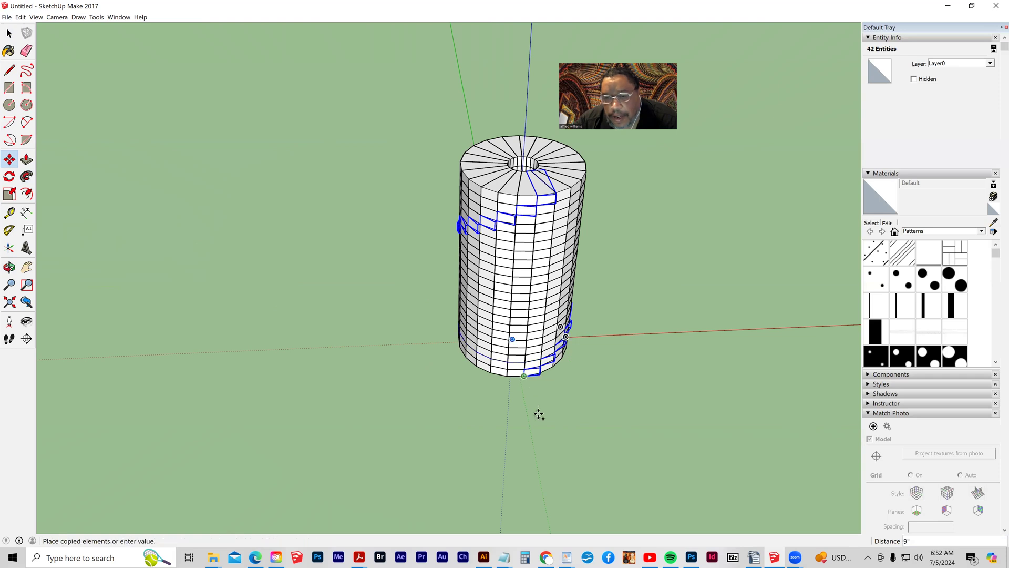
left_click(686, 489)
key("ctrl+z")
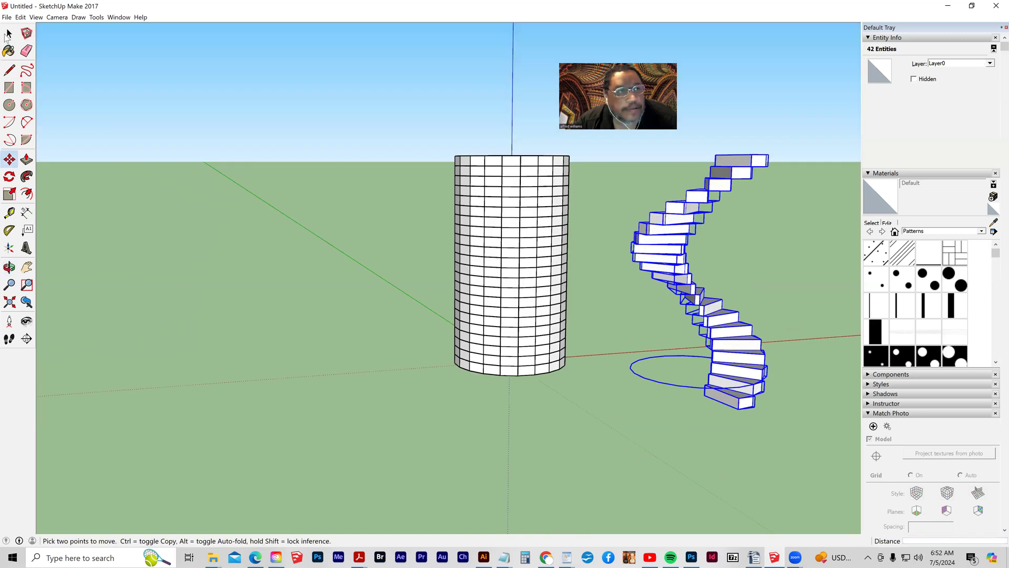
Delete the stray circle at the base of the copied staircase
left_click(8, 34)
left_click(651, 379)
left_click(651, 381)
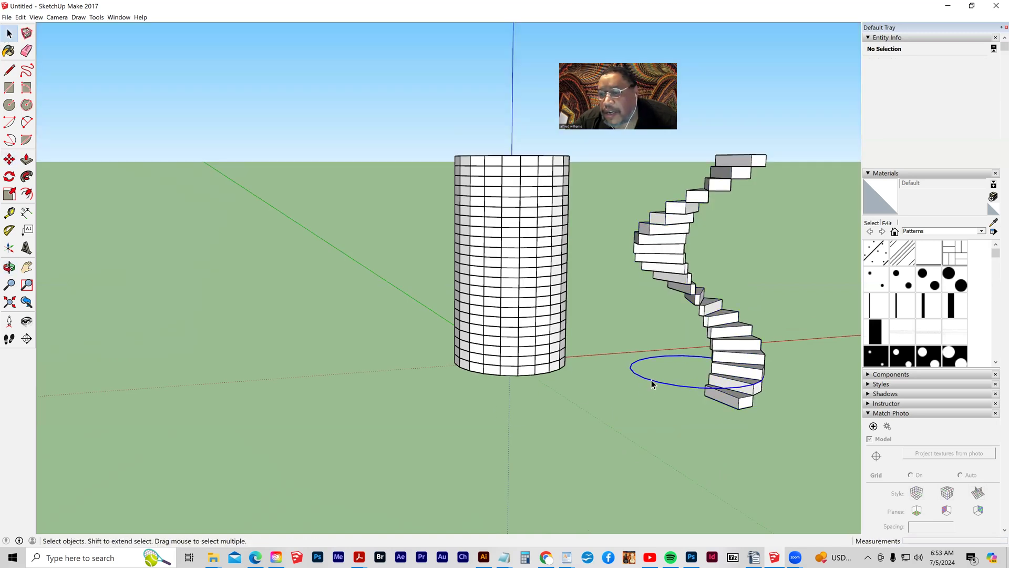
key("Delete")
Delete the original stacked cylinder of treads, keeping only the copied spiral staircase
middle_click_drag(679, 430, 619, 436)
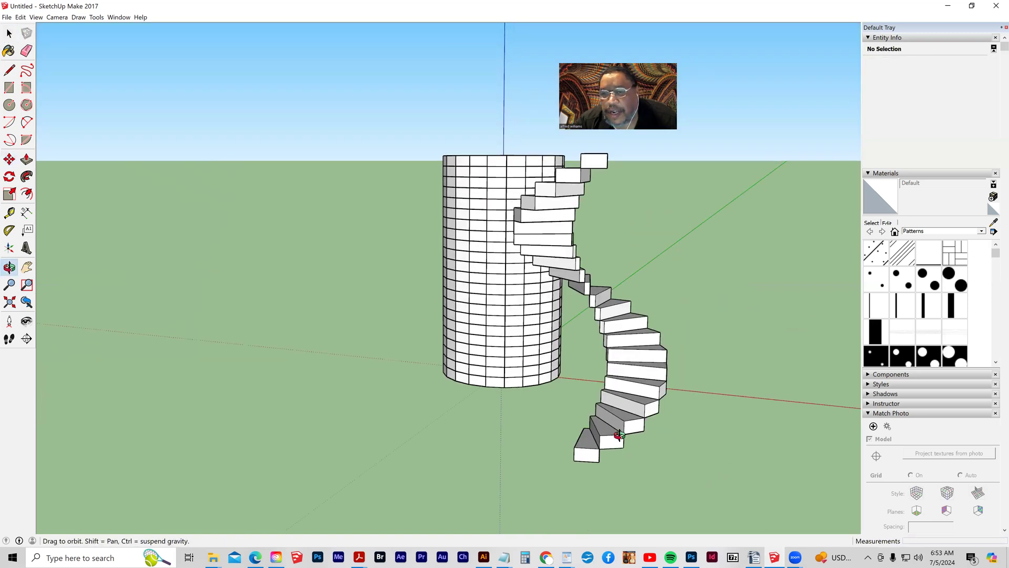
middle_click_drag(500, 429, 556, 441)
left_click_drag(421, 134, 570, 404)
key("Delete")
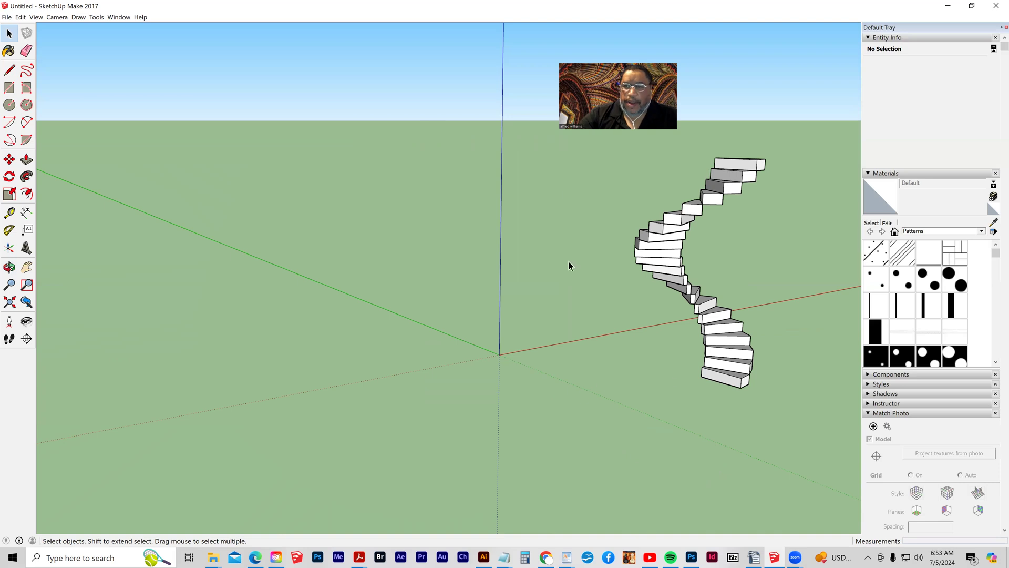
Open the bottom tread for editing and draw a centre line on its top face between the midpoints of its inner and outer edges
left_click(27, 267)
left_click_drag(737, 380, 482, 433)
middle_click_drag(482, 433, 457, 451)
scroll(486, 447, "up", 3)
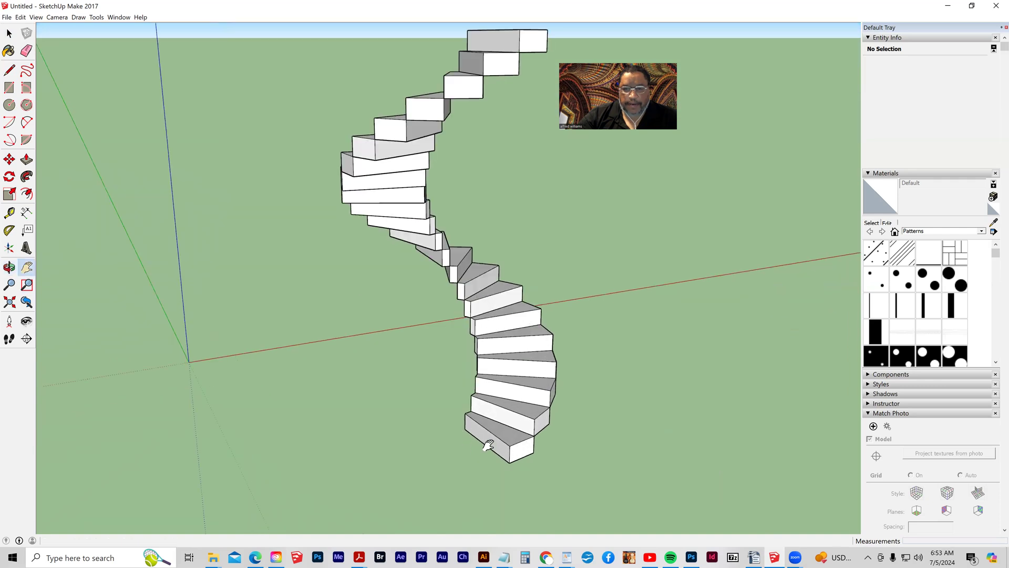
left_click(9, 34)
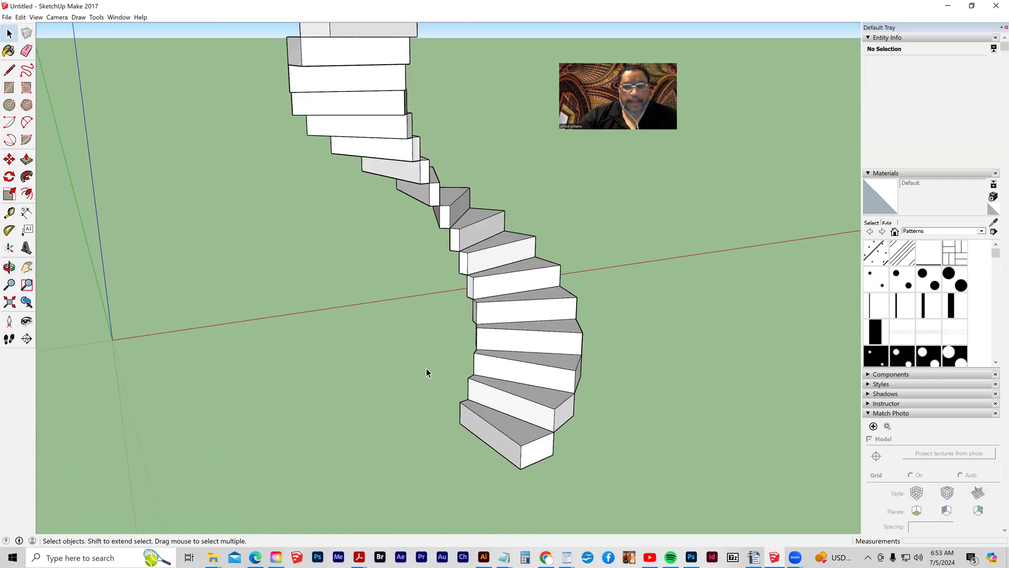
double_click(507, 424)
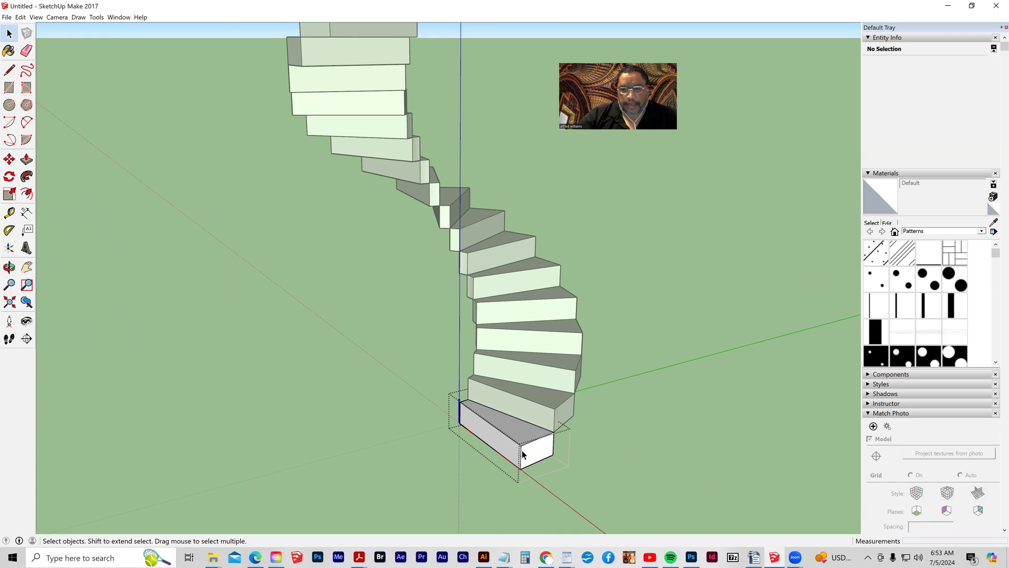
scroll(505, 457, "up", 3)
mouse_move(462, 467)
middle_mouse_down()
mouse_move(481, 457)
mouse_move(457, 465)
middle_mouse_up()
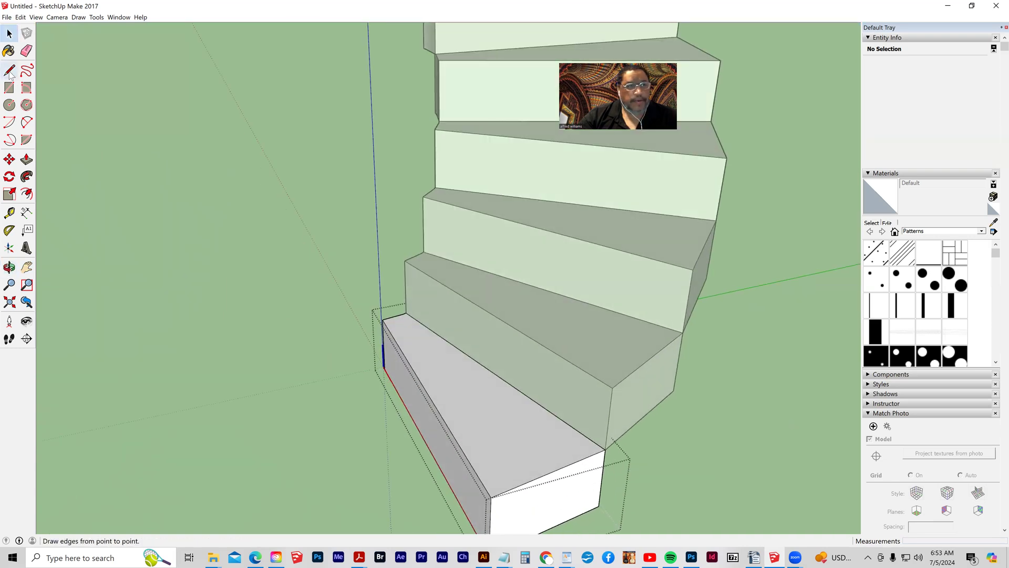
left_click(9, 71)
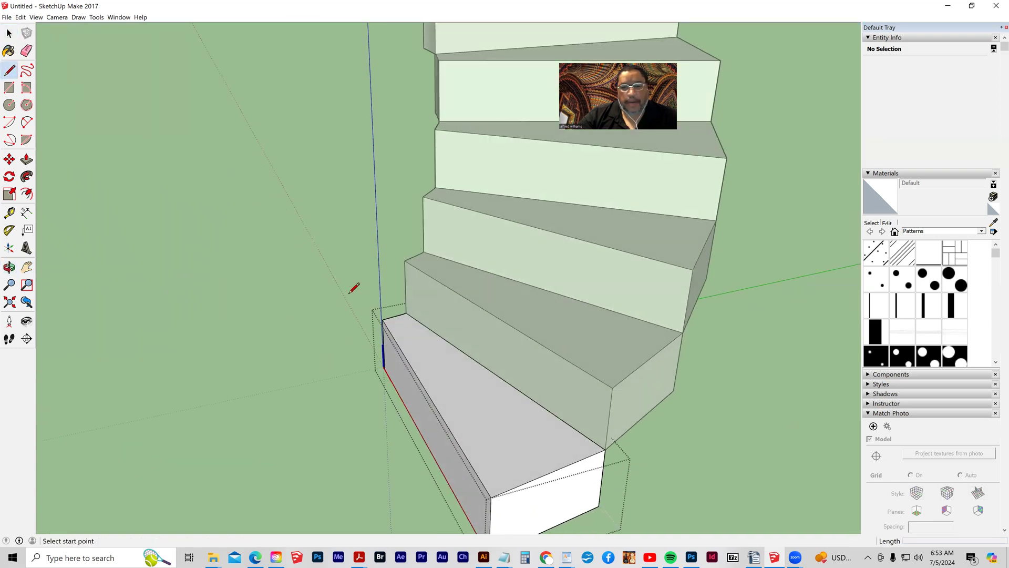
left_click(394, 316)
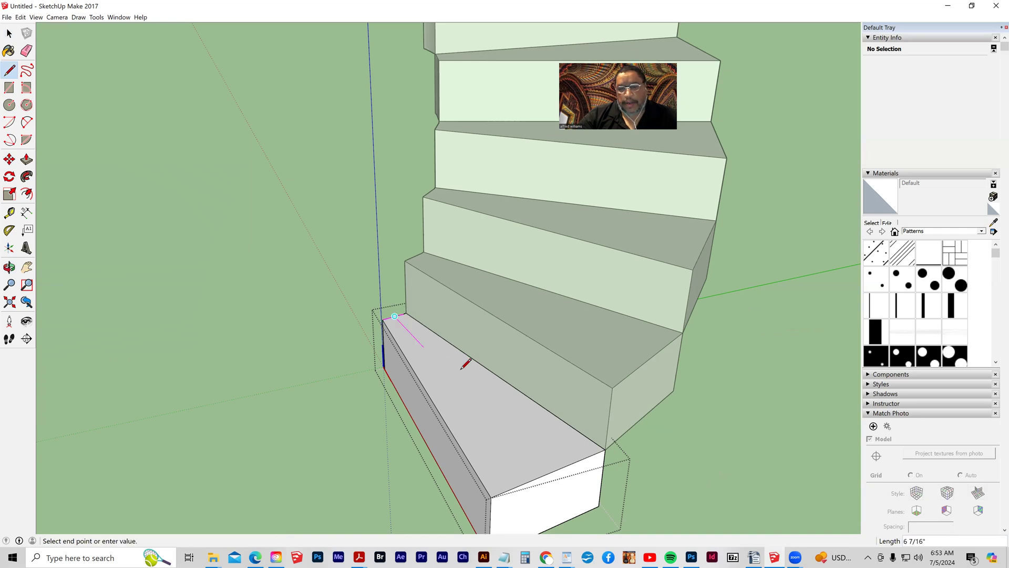
left_click(546, 474)
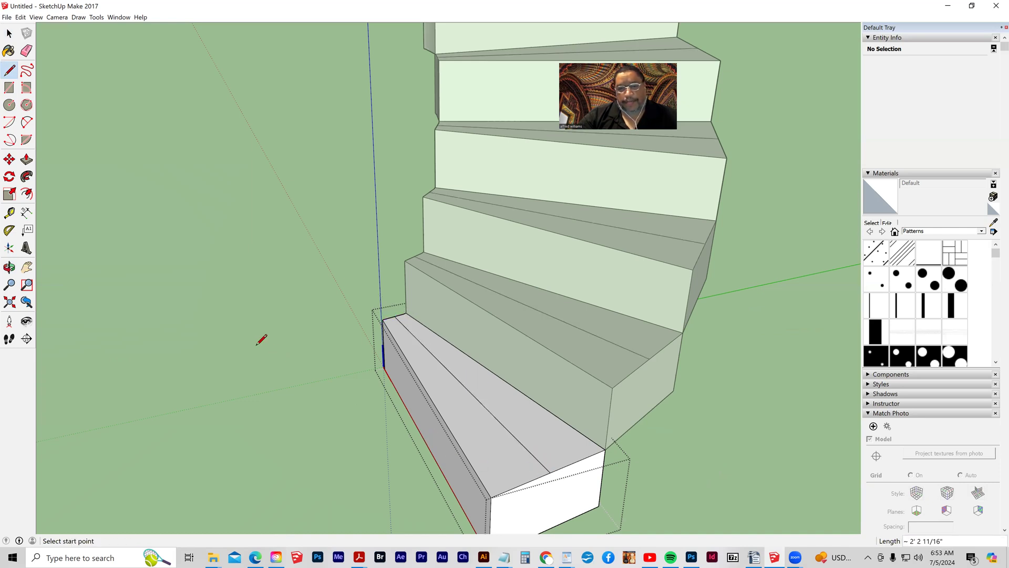
Place a guide 1" in from the bottom tread's narrow inner edge, parallel to it on the top face
left_click(9, 214)
scroll(383, 339, "up", 3)
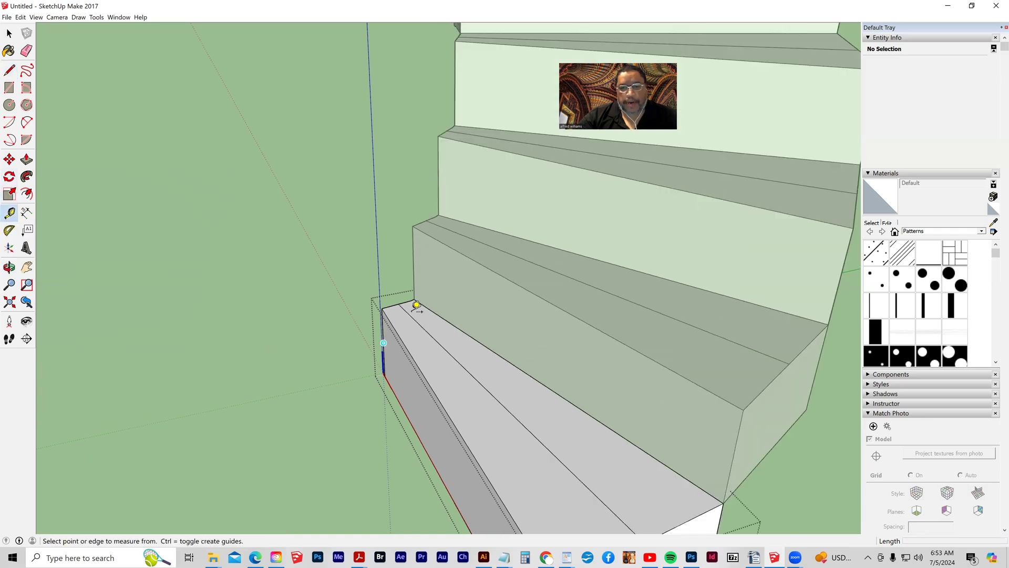
scroll(416, 305, "up", 1)
left_click(392, 300)
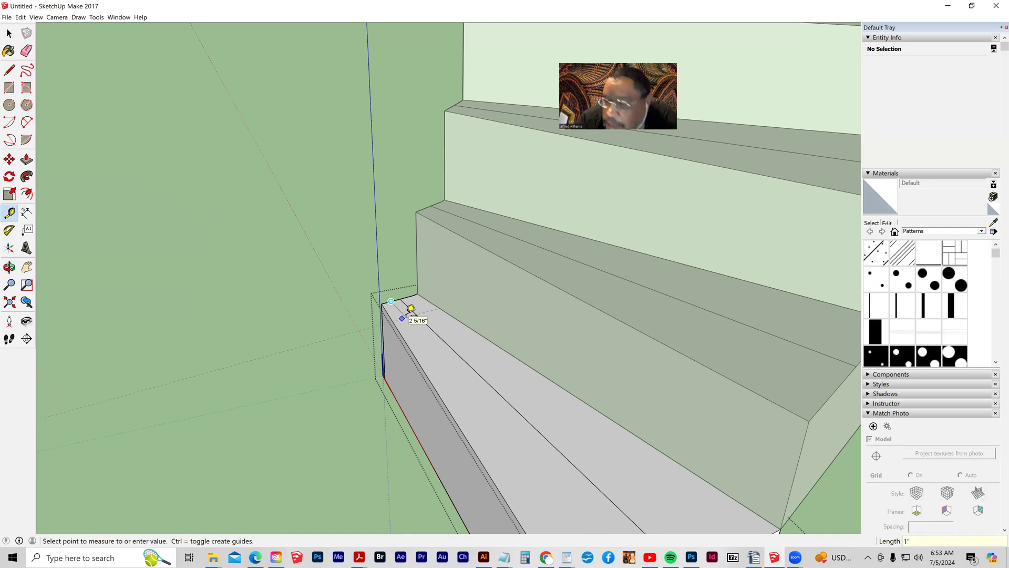
left_click(410, 309)
key("space")
left_click_drag(440, 293, 438, 289)
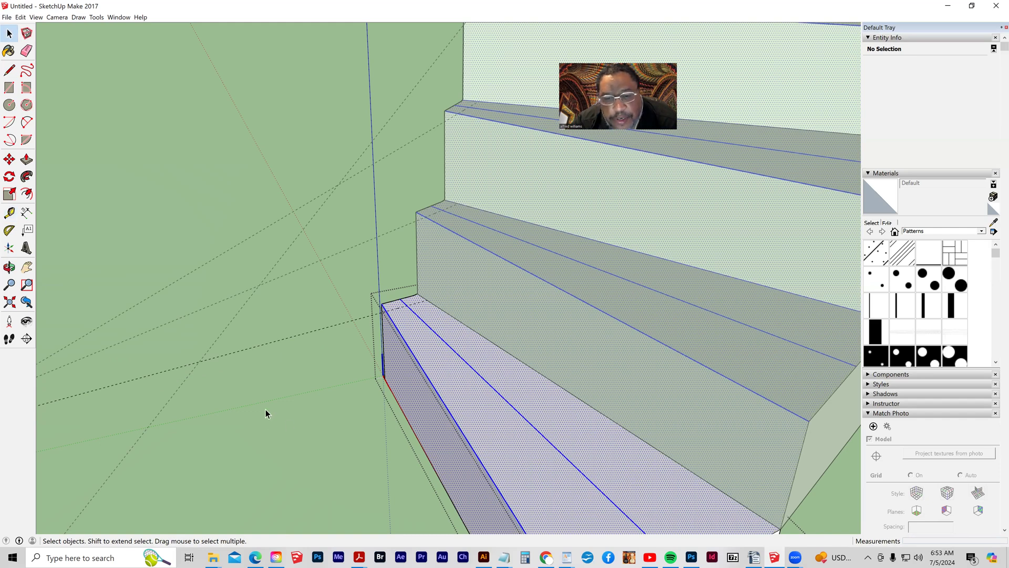
Exit the tread component and place a guide 1" in from the bottom tread's wide outer edge on the top face
left_click(29, 273)
left_click_drag(260, 315, 233, 285)
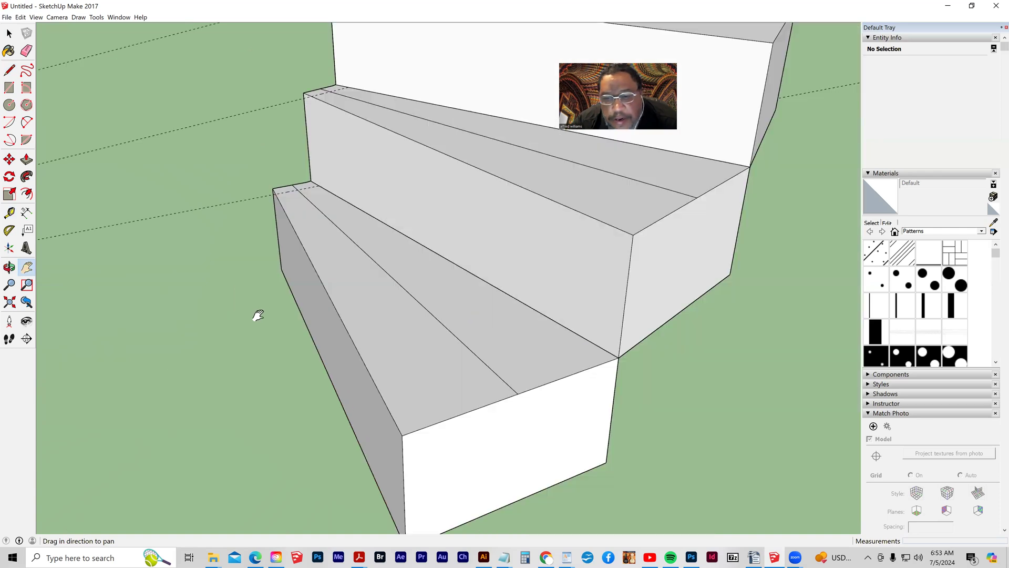
left_click(8, 212)
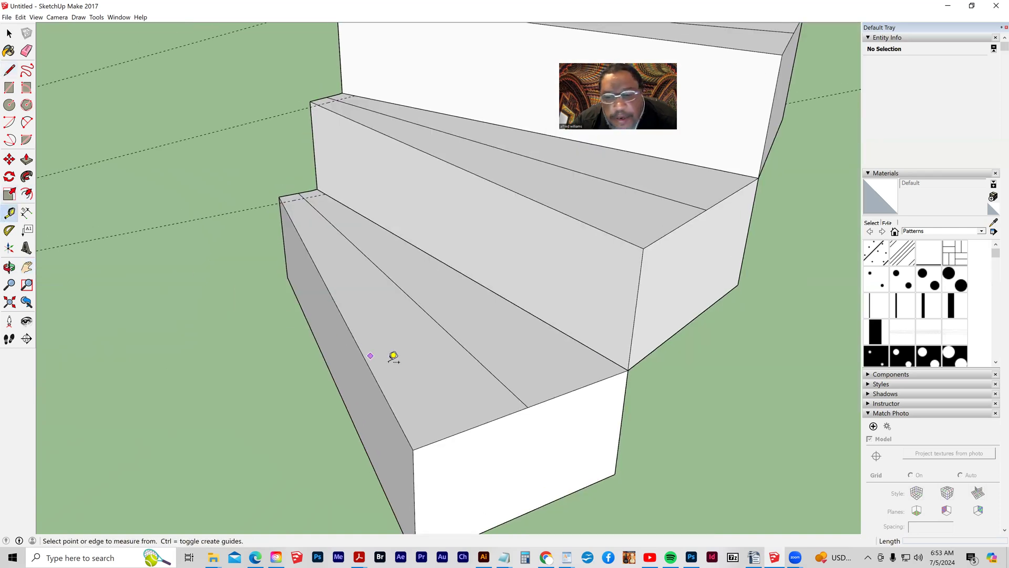
left_click(491, 412)
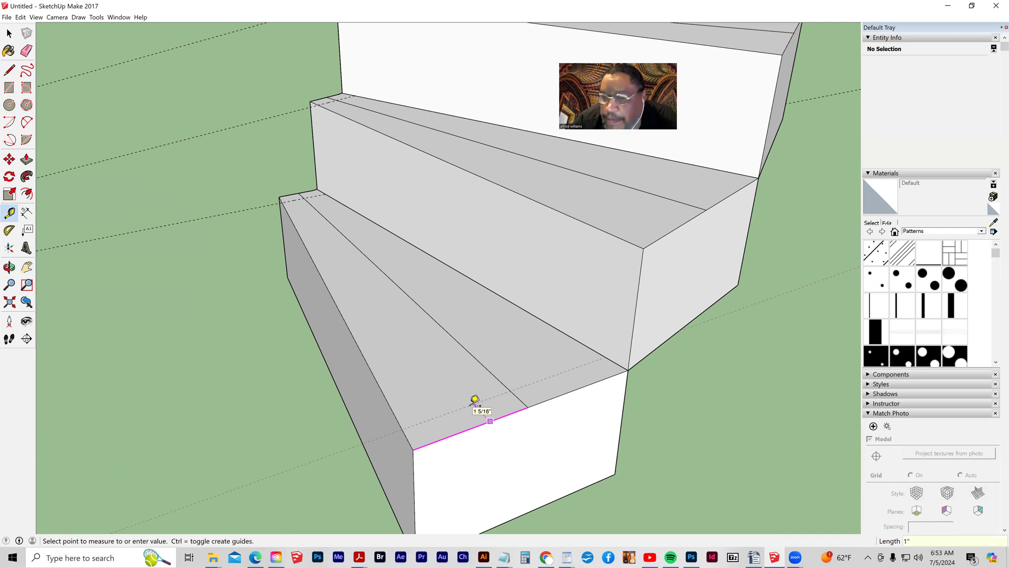
middle_click_drag(288, 243, 399, 427)
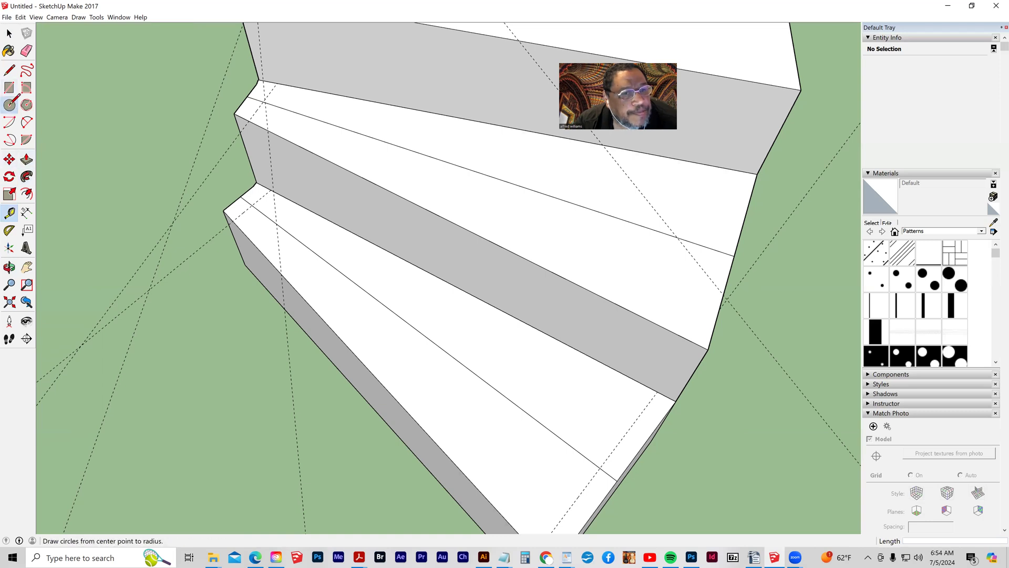
Draw a 1" radius circle at each crossing of the centre line and the guides on the bottom tread
left_click(9, 104)
left_click(252, 205)
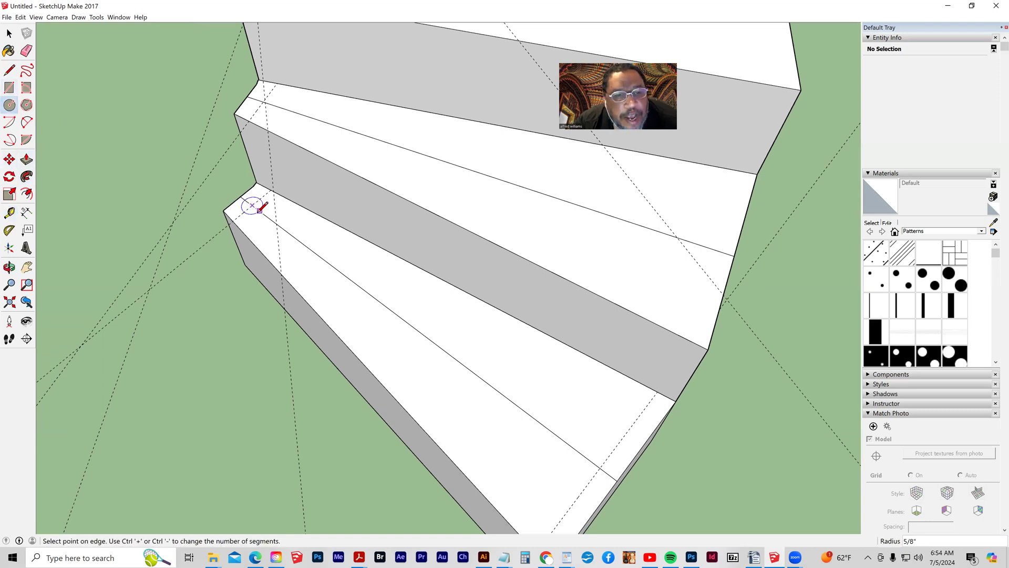
left_click(264, 208)
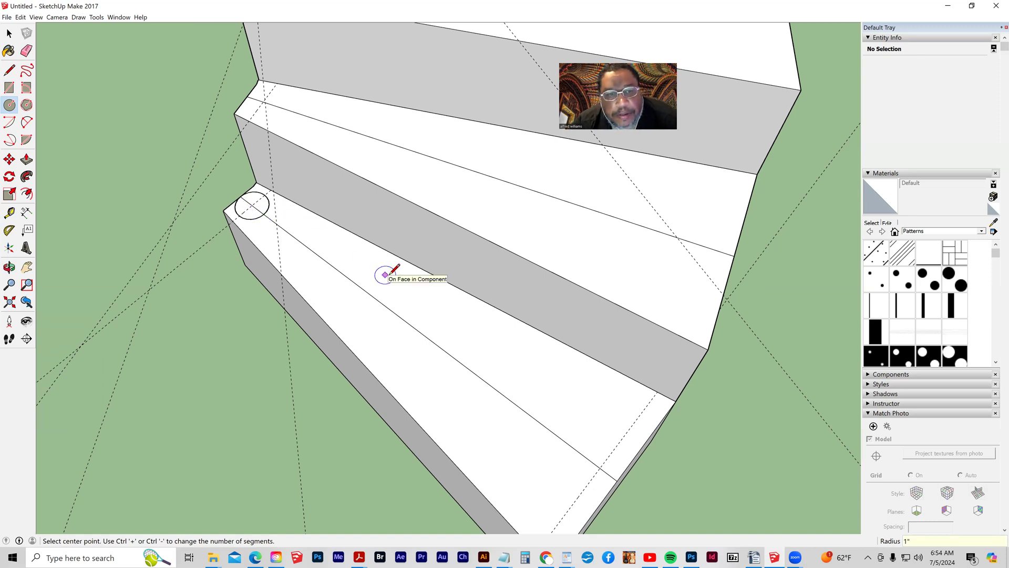
left_click(600, 468)
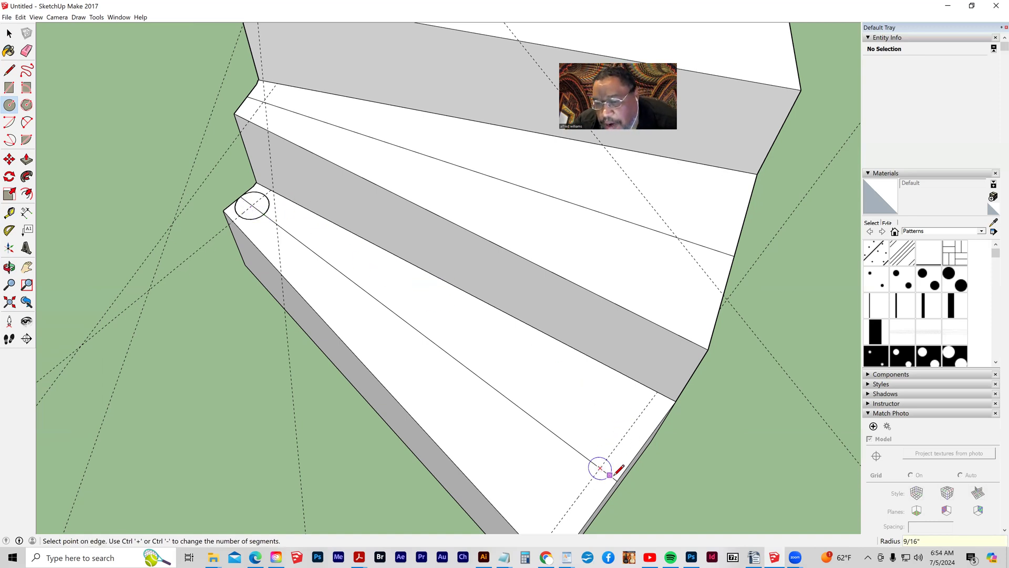
left_click(617, 476)
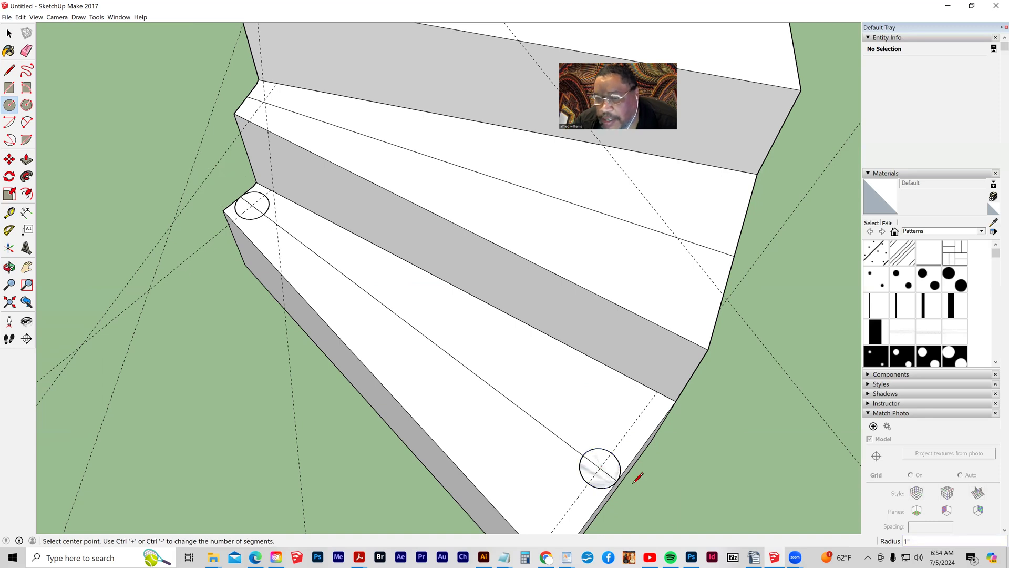
Draw a 3' vertical line up from the centre of the circle at the bottom tread's wide outer end
key("o")
left_click_drag(491, 273, 176, 394)
middle_click_drag(176, 394, 411, 509)
middle_click_drag(309, 371, 301, 419)
mouse_move(266, 254)
middle_mouse_down()
mouse_move(241, 309)
mouse_move(70, 130)
middle_mouse_up()
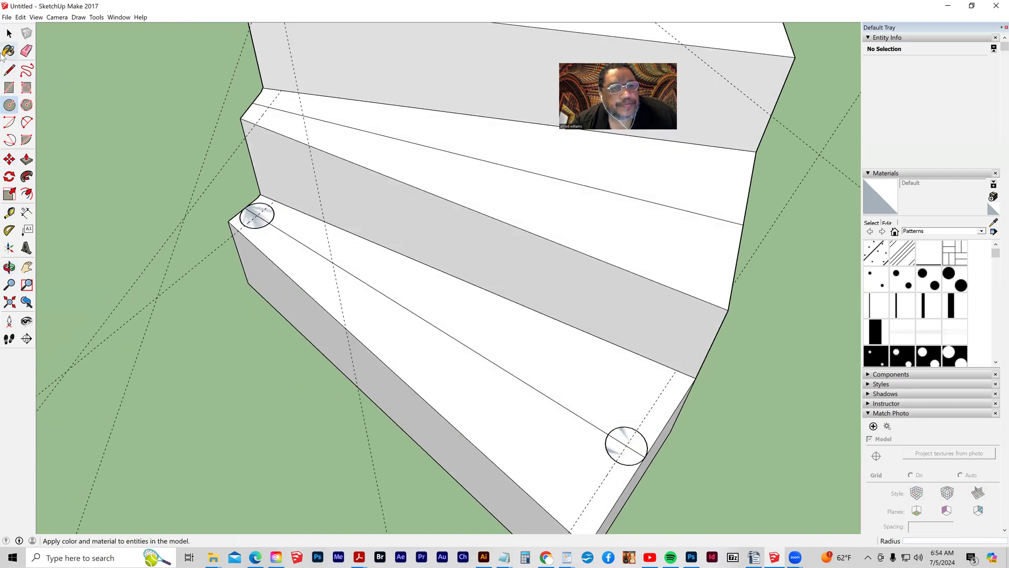
left_click(8, 33)
left_click(9, 68)
middle_click_drag(327, 275, 288, 222)
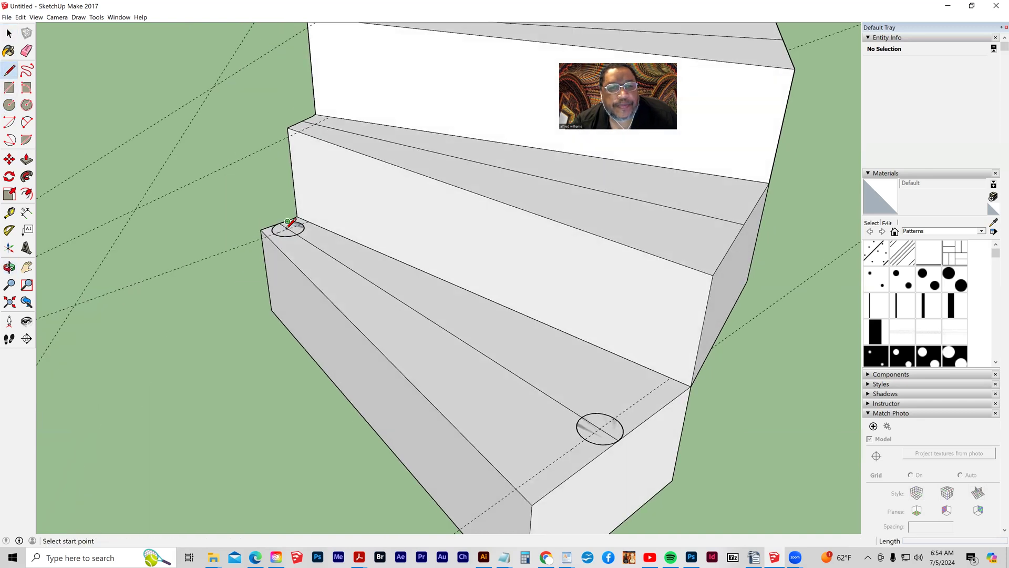
left_click(599, 428)
middle_click_drag(494, 188, 422, 100)
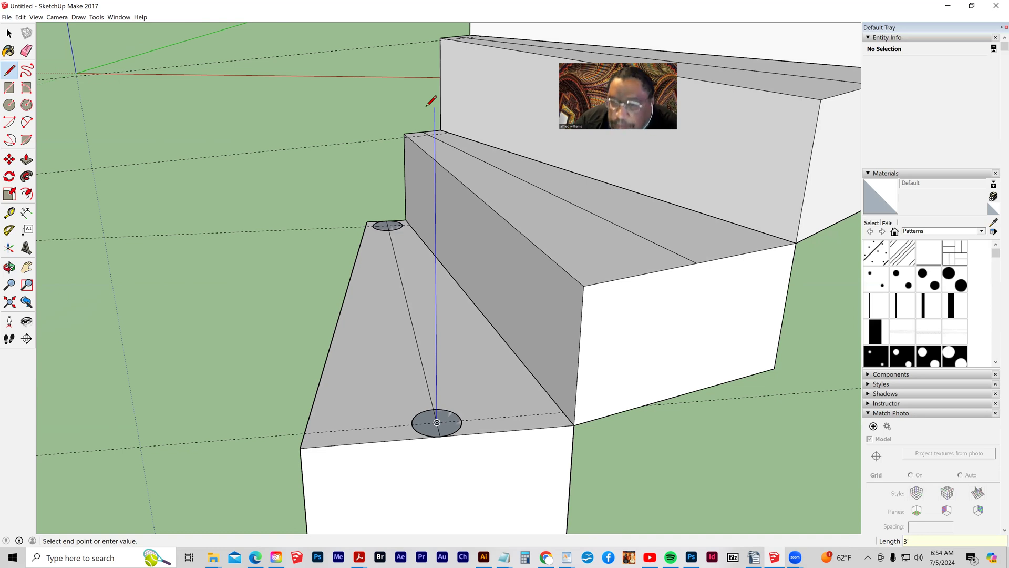
key("Return")
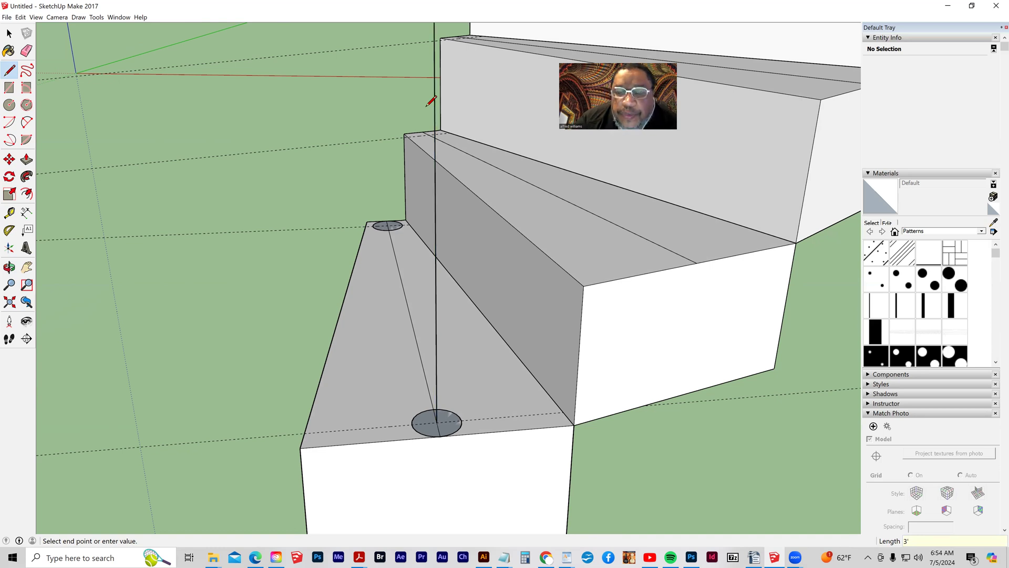
scroll(415, 121, "down", 6)
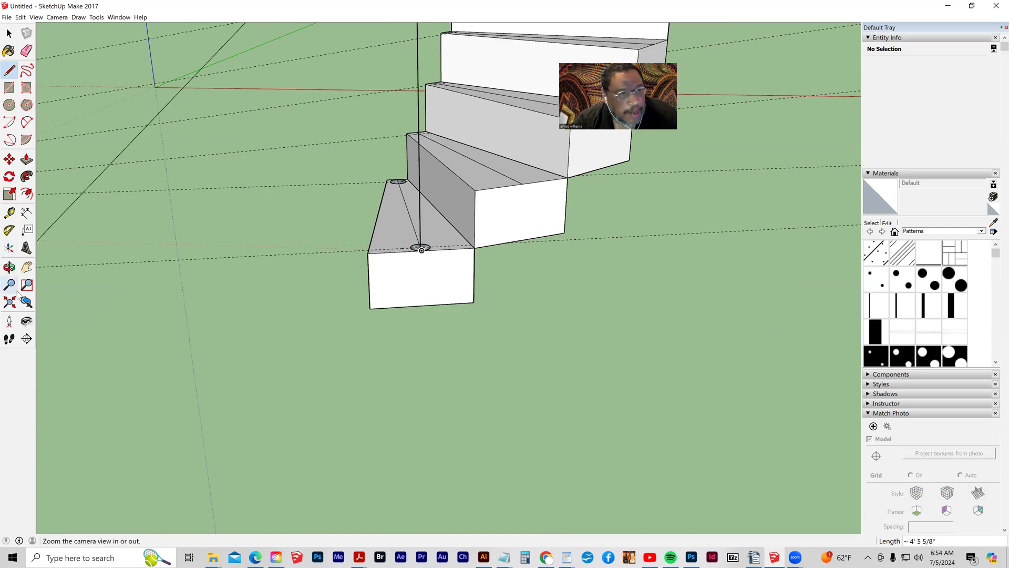
Undo the vertical line, both circles and the outer guide made on the bottom tread
left_click(27, 267)
left_click_drag(278, 391, 227, 556)
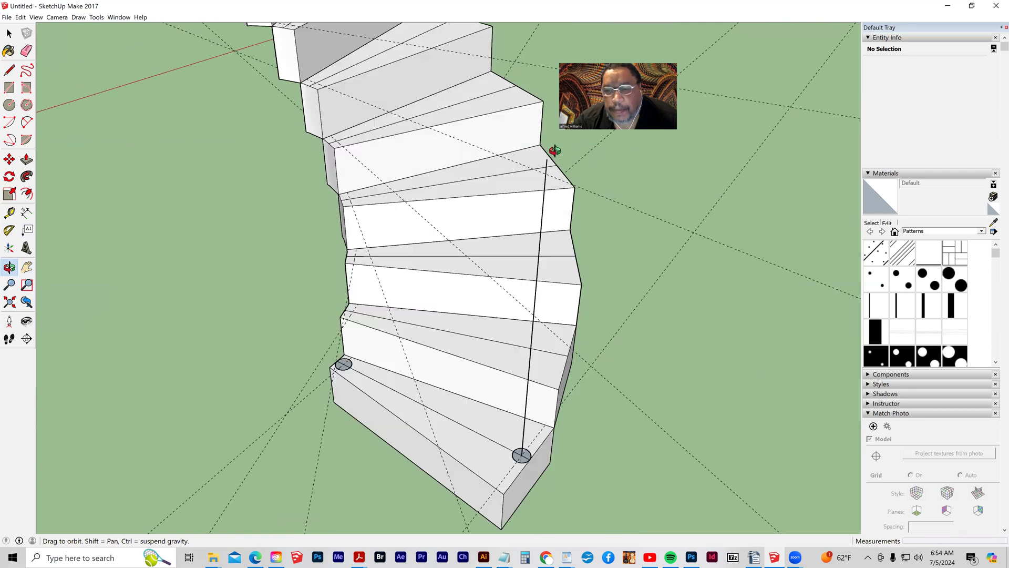
middle_click_drag(582, 265, 170, 167)
middle_click_drag(170, 168, 191, 174, "shift")
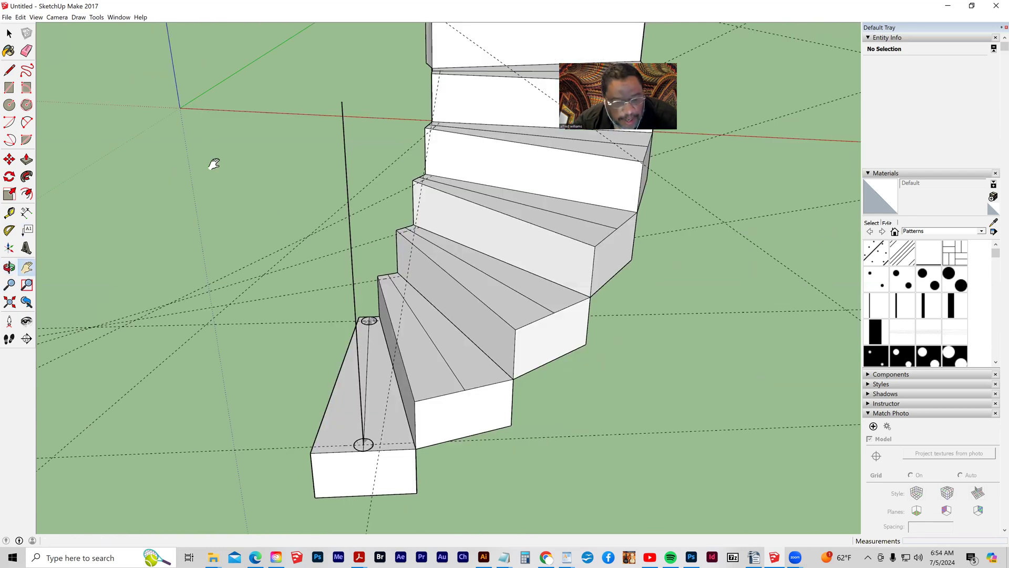
key("ctrl+z")
key("ctrl+z")
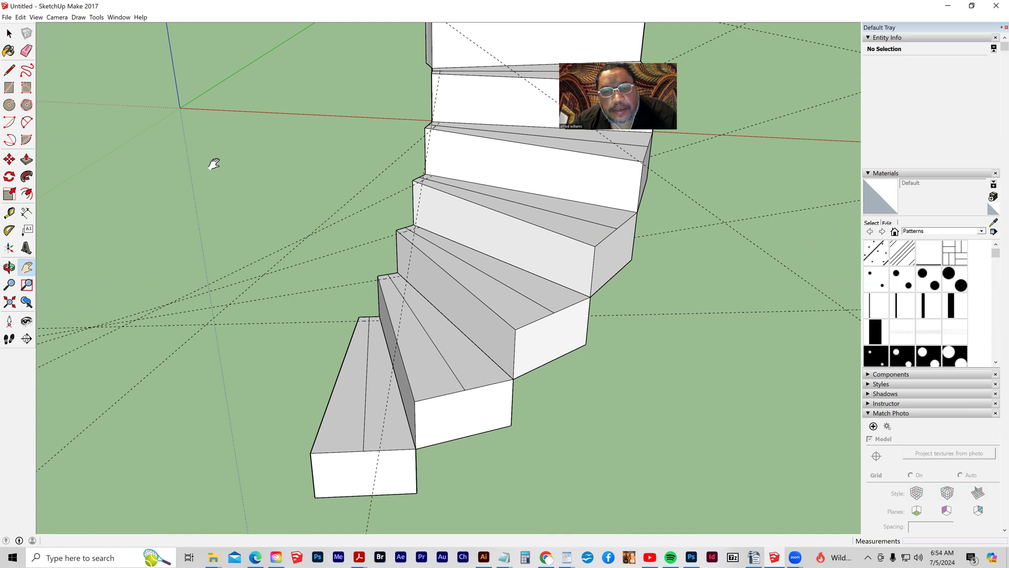
Open the bottom tread component and draw a 1/2" radius circle where its centre line crosses the guide at the narrow end
left_click(9, 33)
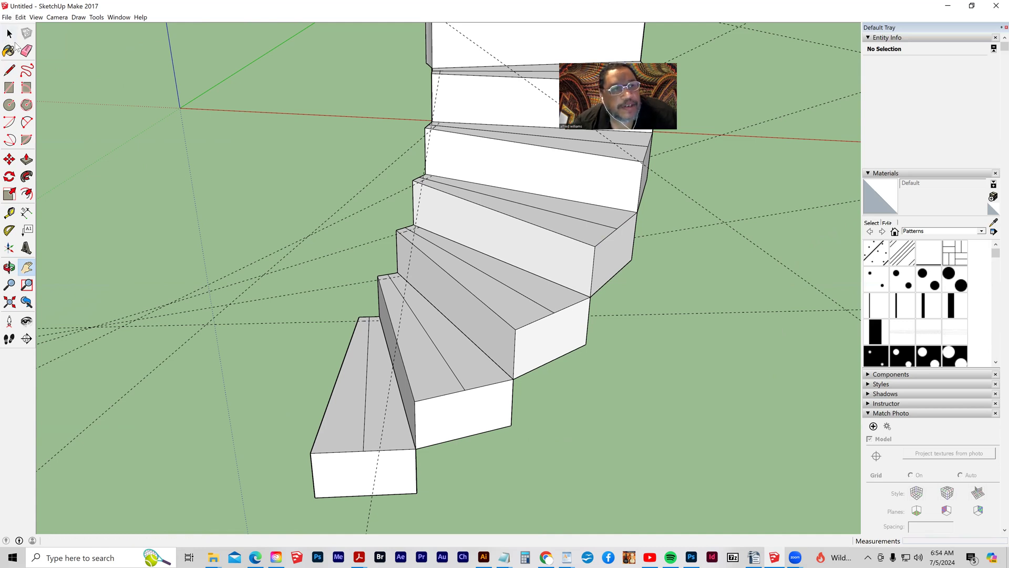
double_click(360, 406)
key("o")
left_click_drag(467, 417, 489, 418)
left_click_drag(411, 416, 420, 409)
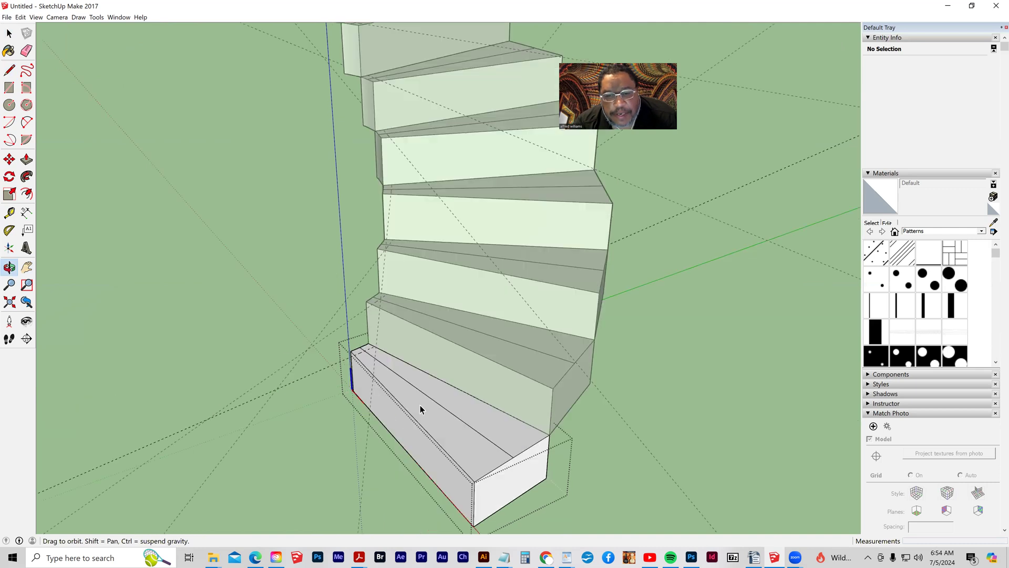
left_click(9, 105)
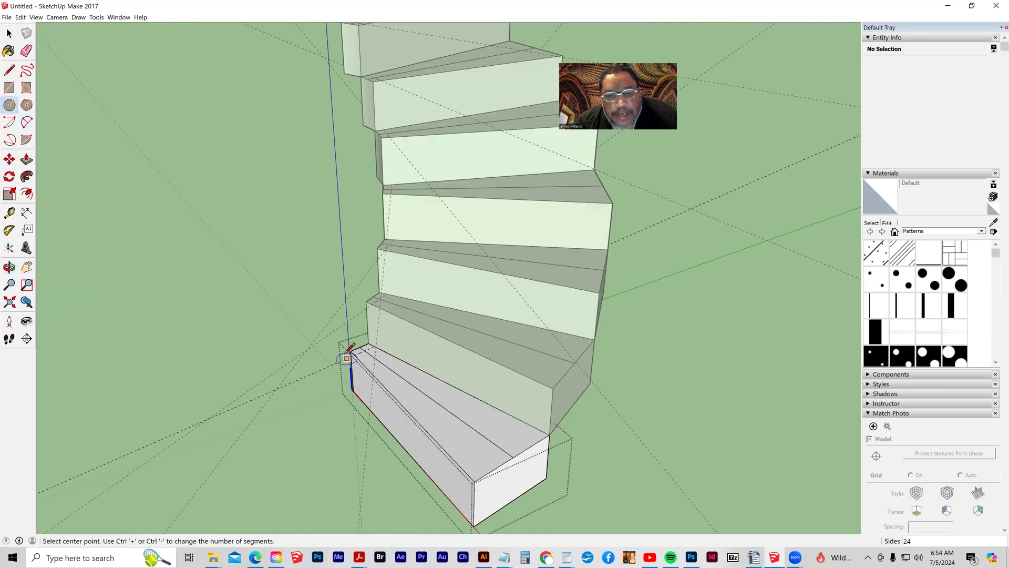
scroll(359, 356, "up", 3)
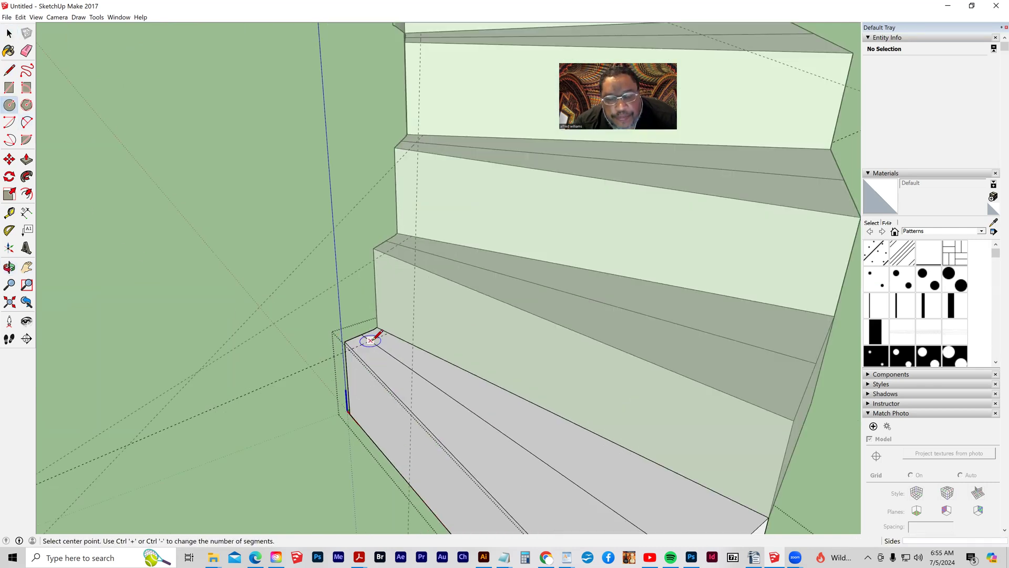
left_click(370, 341)
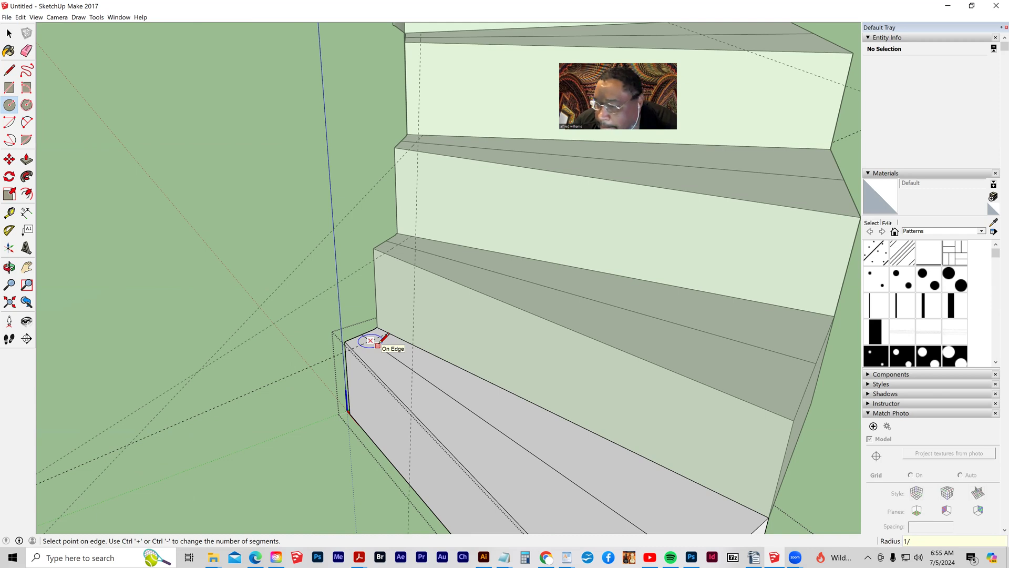
left_click(377, 345)
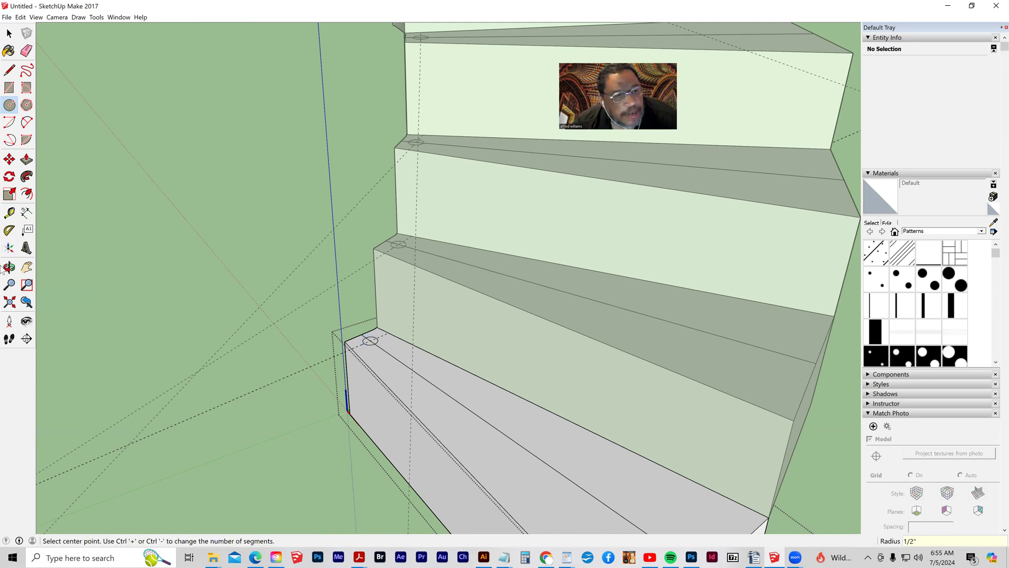
Place a guide 1" in from the wide outer edge on the top face, inside the tread component
left_click(27, 267)
left_click_drag(275, 262, 148, 162)
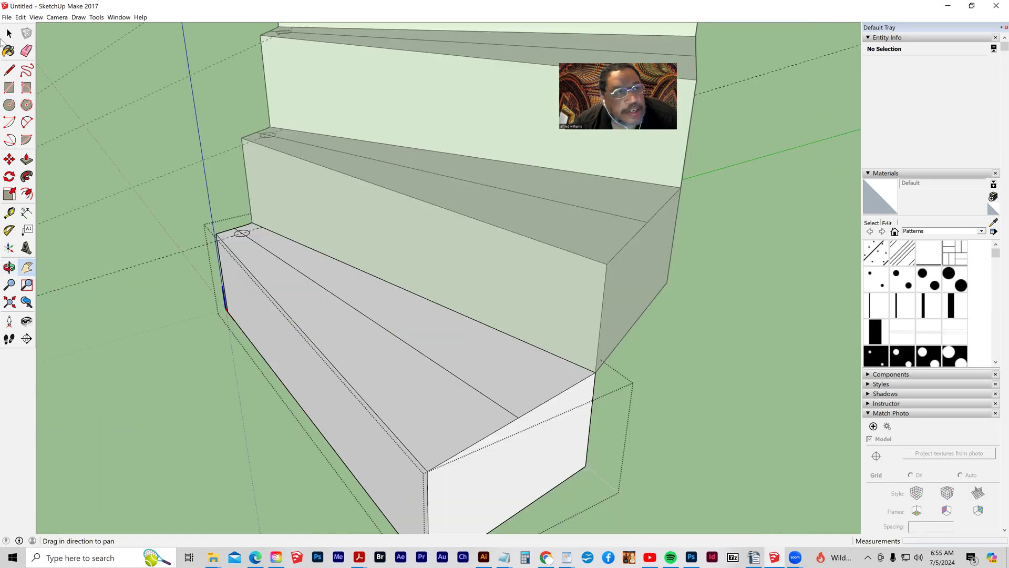
key("space")
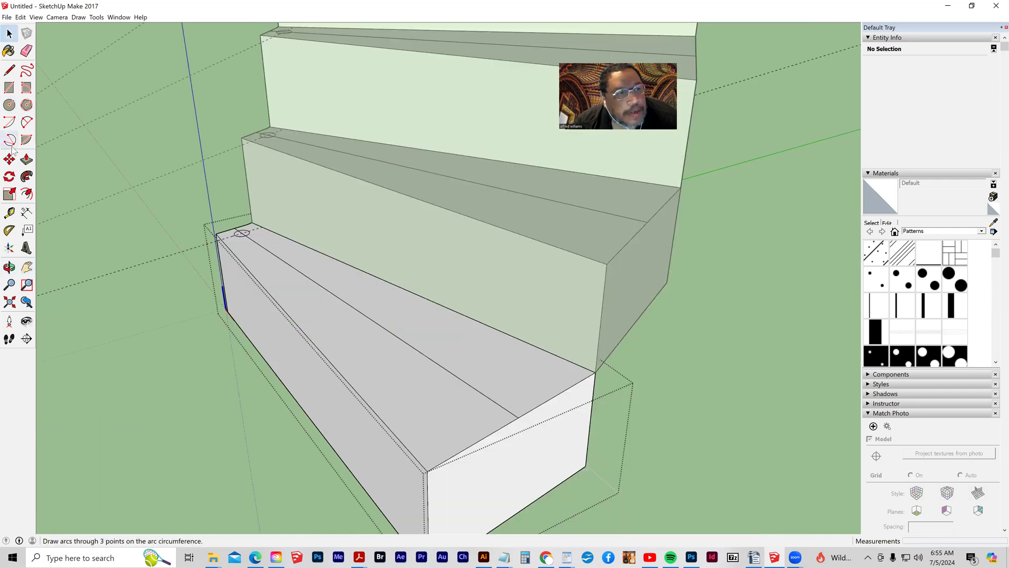
left_click(9, 212)
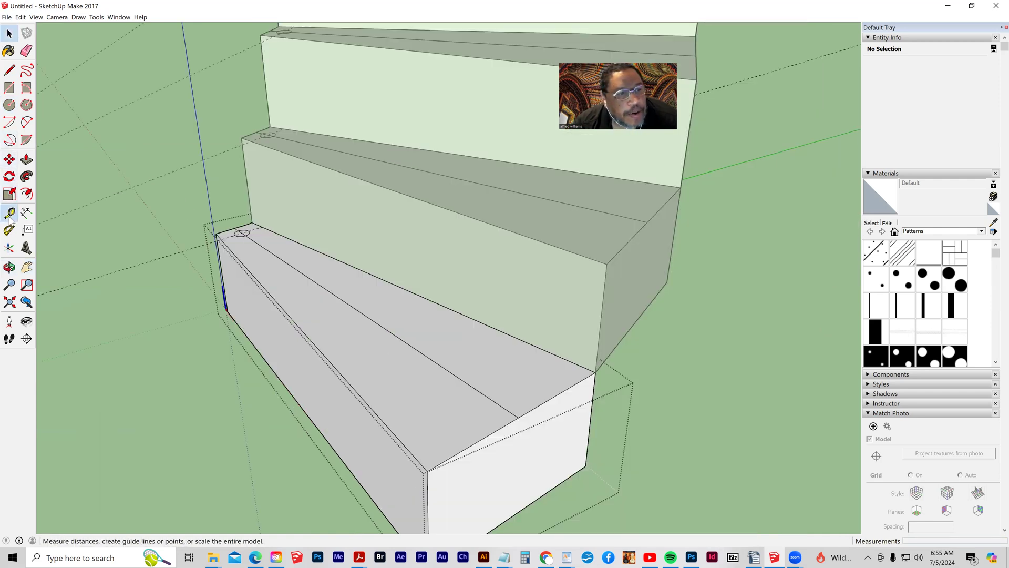
left_click(486, 436)
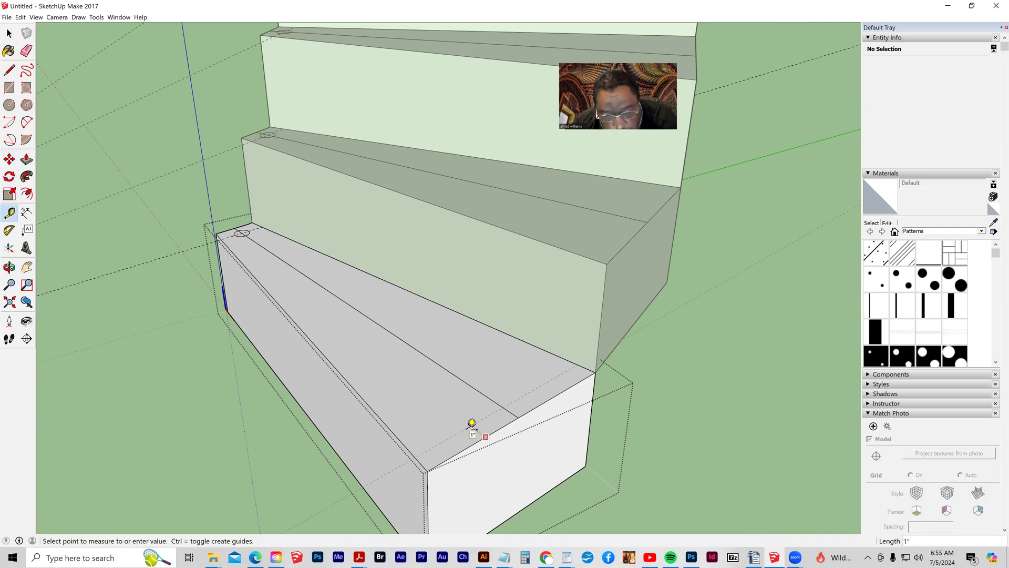
left_click(471, 424)
Copy the narrow-end circle along the centre line to its crossing with the guide at the tread's wide end
left_click(9, 33)
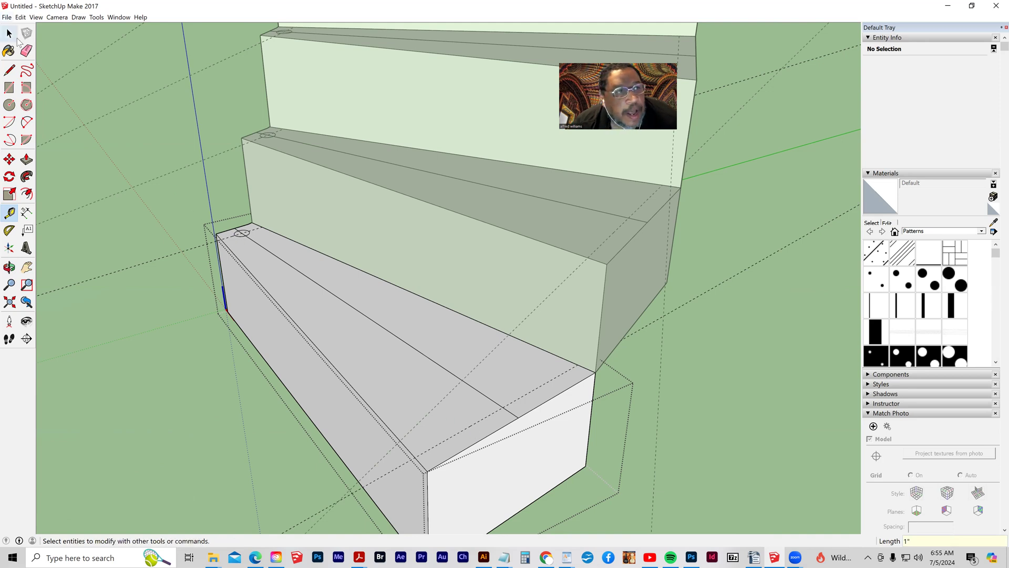
left_click(241, 235)
left_click(249, 238, "shift")
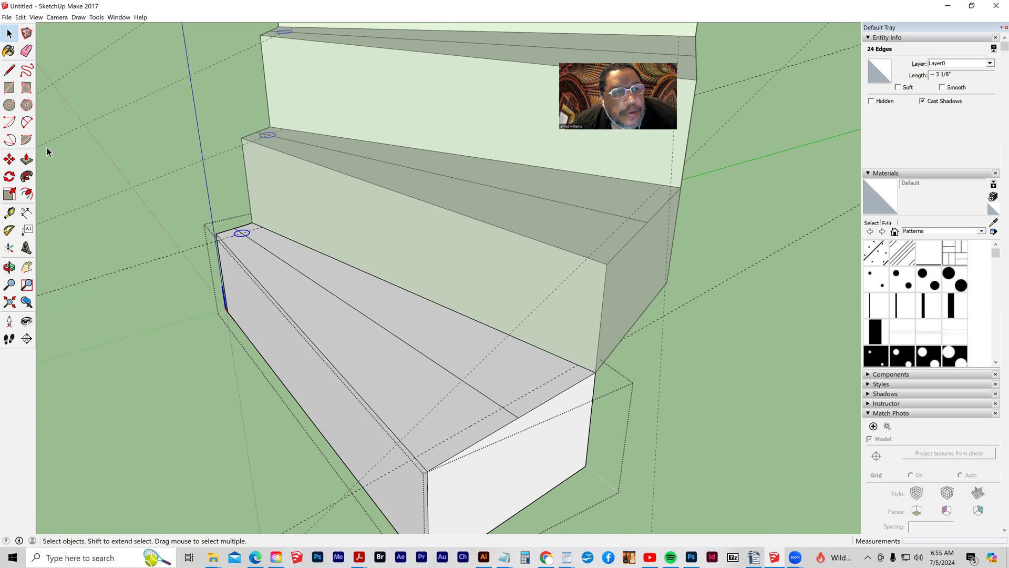
left_click(10, 161)
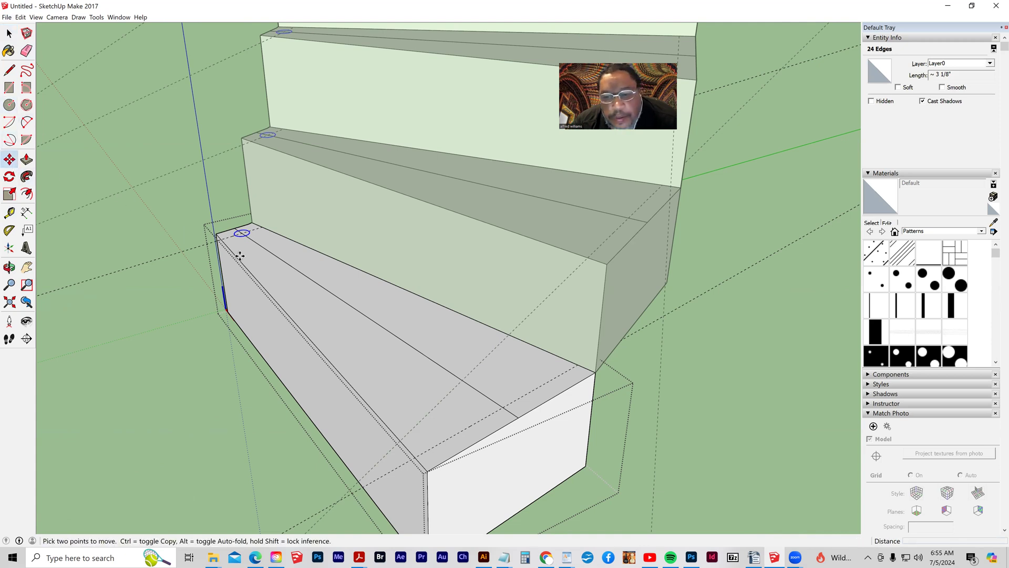
key("ctrl")
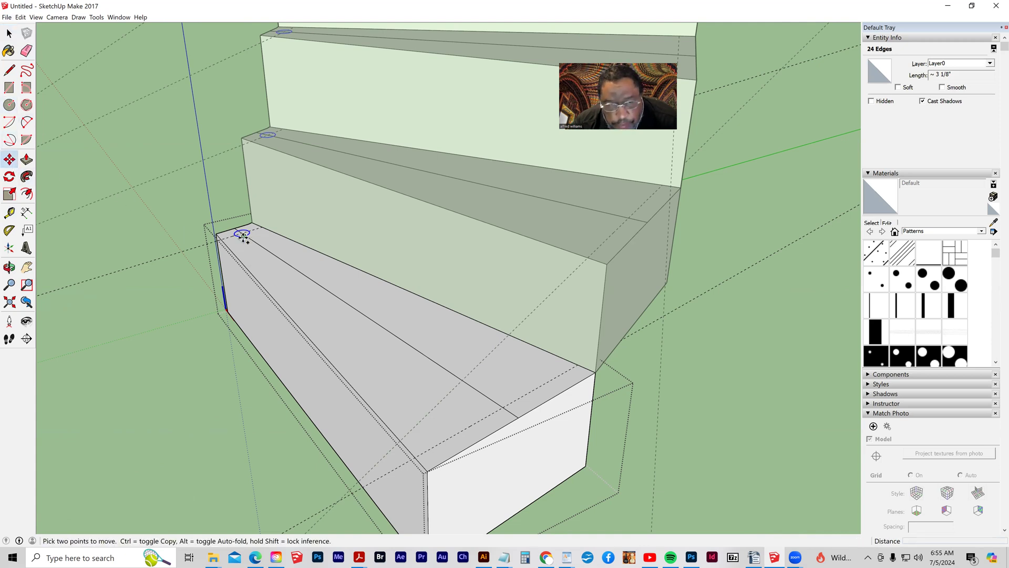
left_click(242, 237)
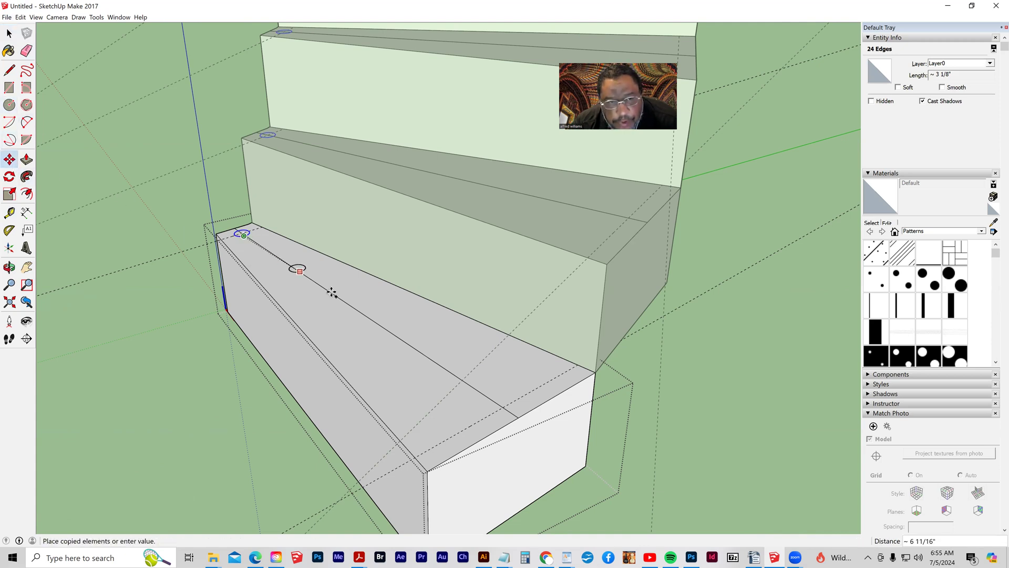
left_click(501, 418)
Draw a 3' vertical line up from the centre of the wide-end circle inside the tread component
middle_click_drag(550, 427, 514, 419)
middle_click_drag(305, 326, 253, 351)
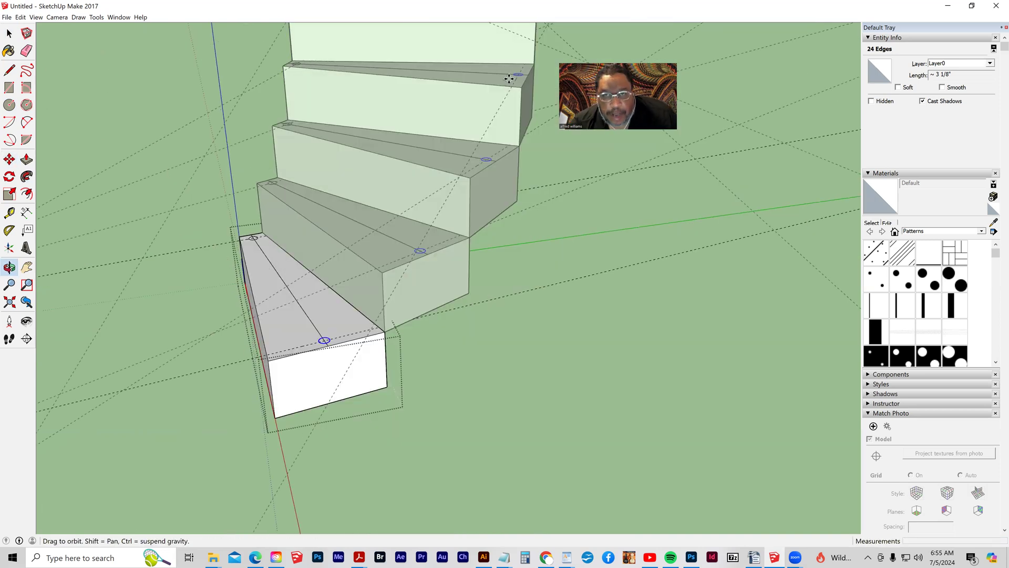
middle_click_drag(509, 79, 464, 297)
left_click(9, 69)
middle_click_drag(340, 362, 342, 354)
scroll(343, 353, "up", 2)
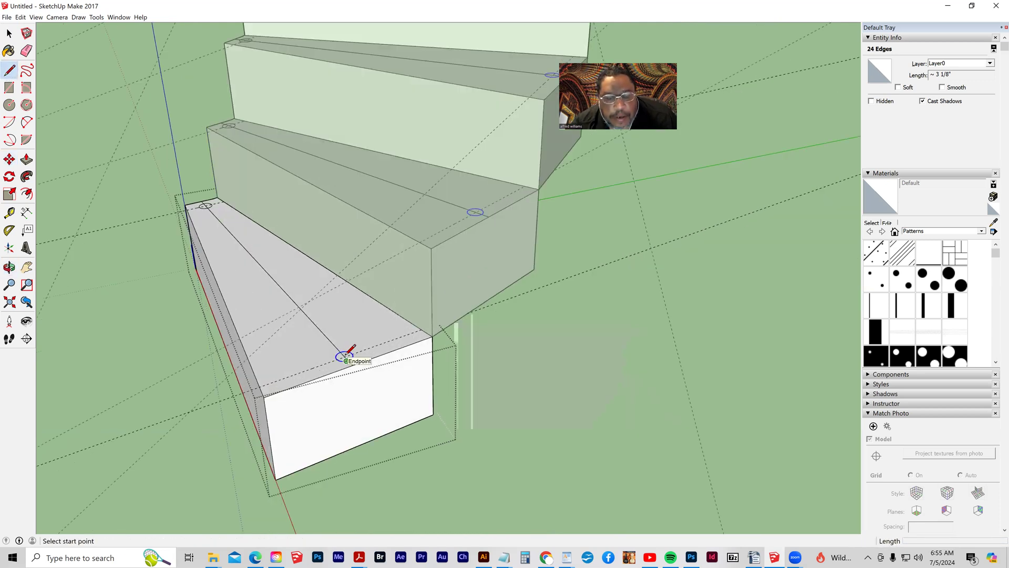
scroll(344, 354, "up", 3)
scroll(346, 358, "up", 1)
left_click(345, 356)
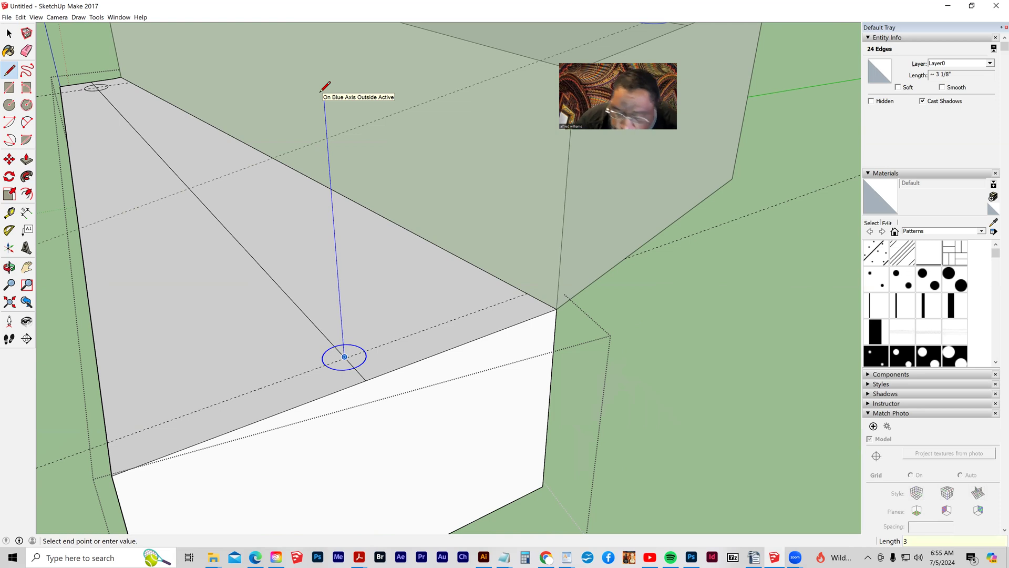
left_click(322, 90)
scroll(215, 241, "down", 5)
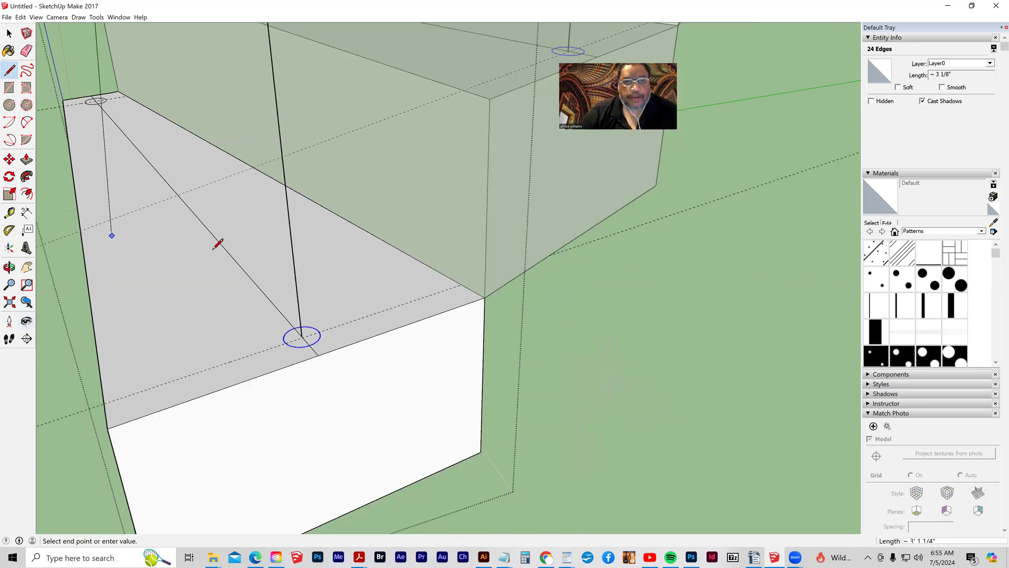
scroll(179, 231, "down", 5)
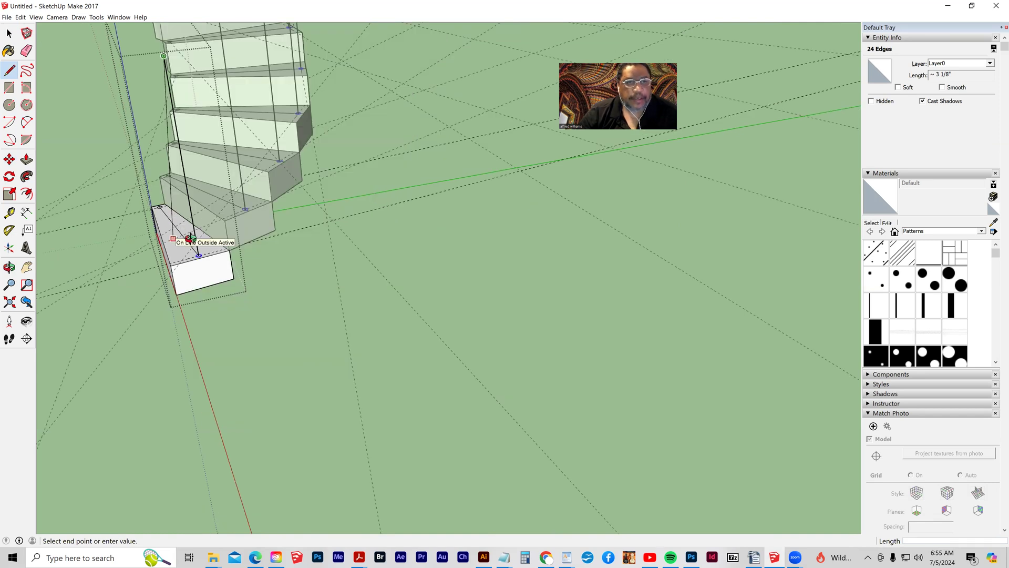
middle_click_drag(307, 261, 347, 265)
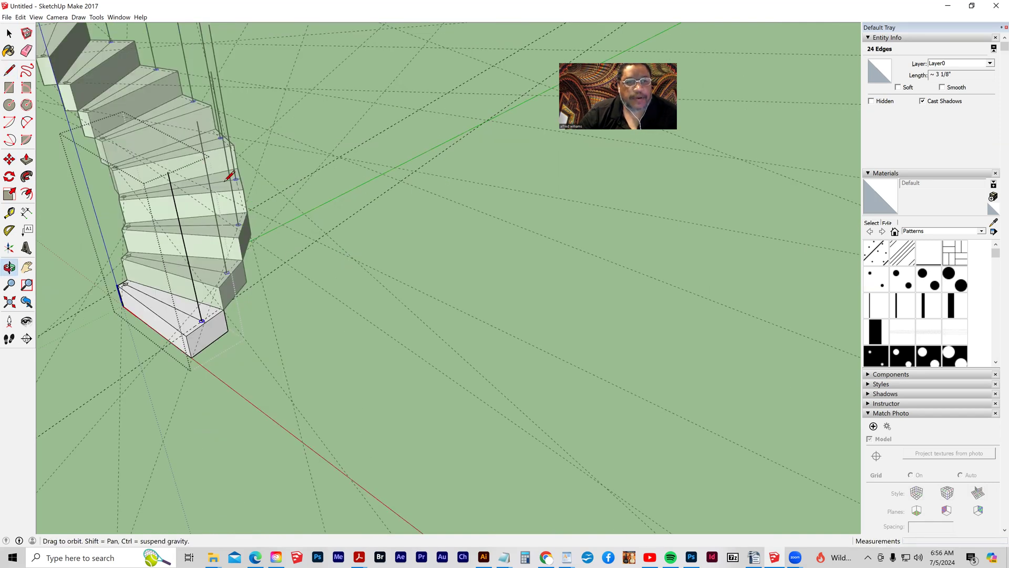
middle_click_drag(225, 182, 234, 196)
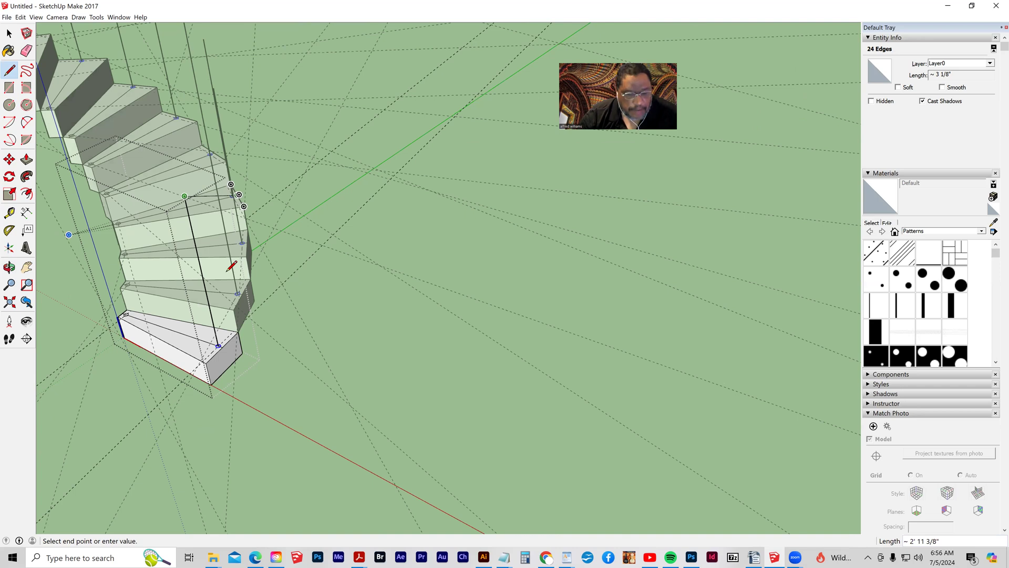
middle_click_drag(232, 267, 230, 268)
key("Escape")
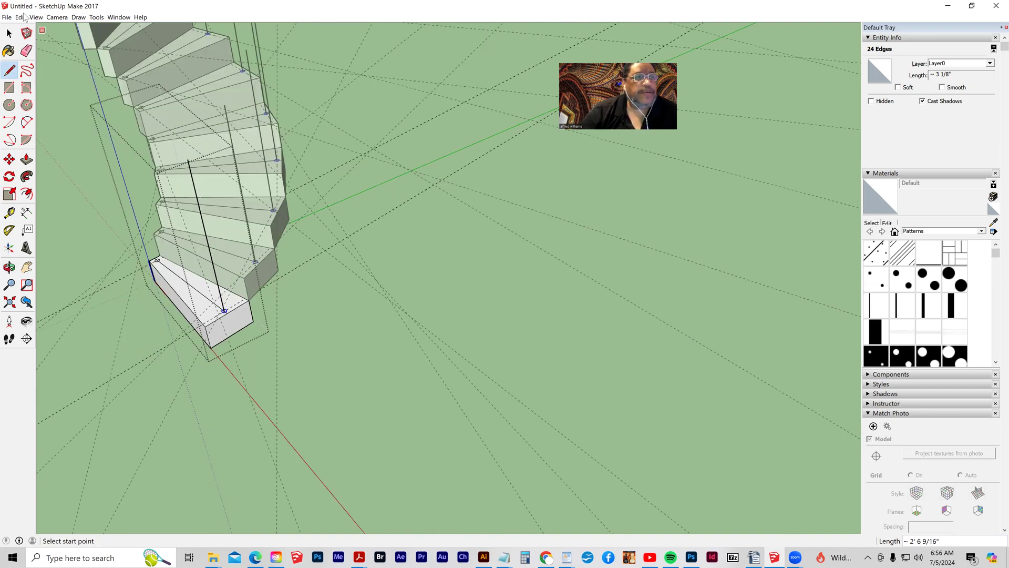
Delete all guides and draw a line joining the top of the bottom tread's outer vertical line to the next tread's
left_click(21, 18)
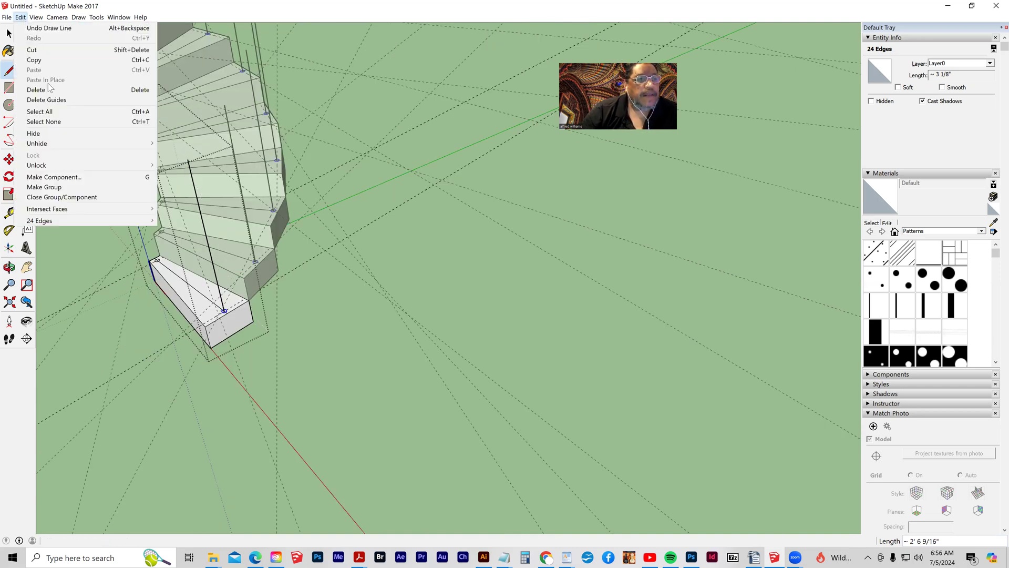
left_click(39, 93)
middle_click_drag(288, 216, 337, 273)
left_click(183, 195)
left_click(215, 133)
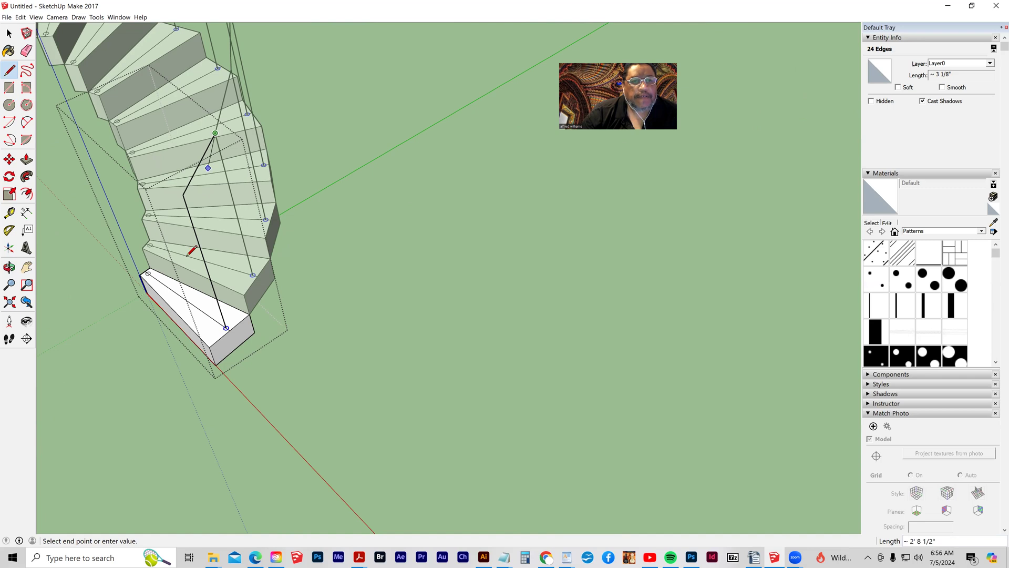
key("Escape")
Draw a 3' vertical line up from the centre of the circle at the bottom tread's narrow end
middle_click_drag(273, 271, 155, 398)
left_click(26, 267)
left_click_drag(198, 378, 282, 392)
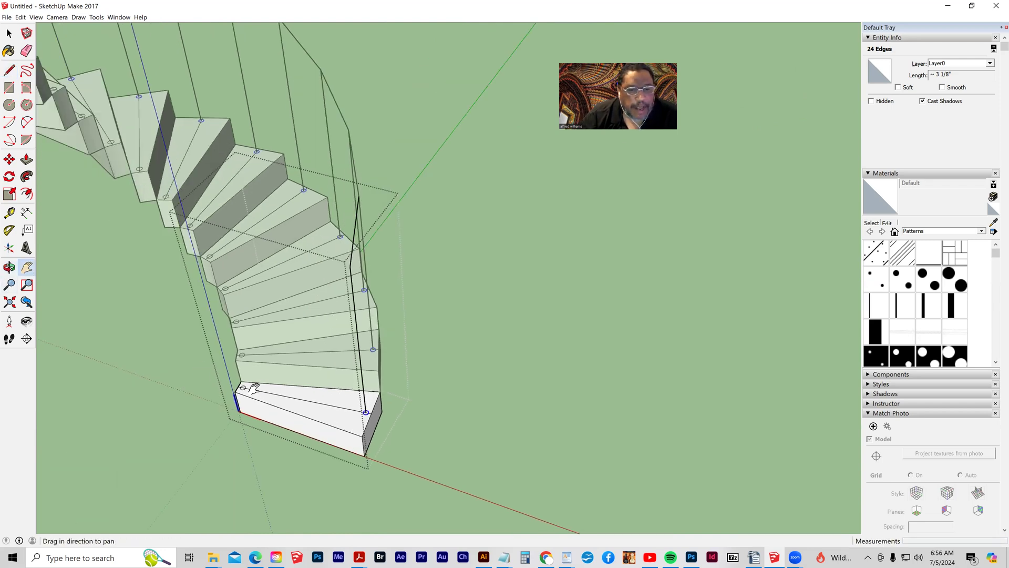
scroll(254, 388, "up", 5)
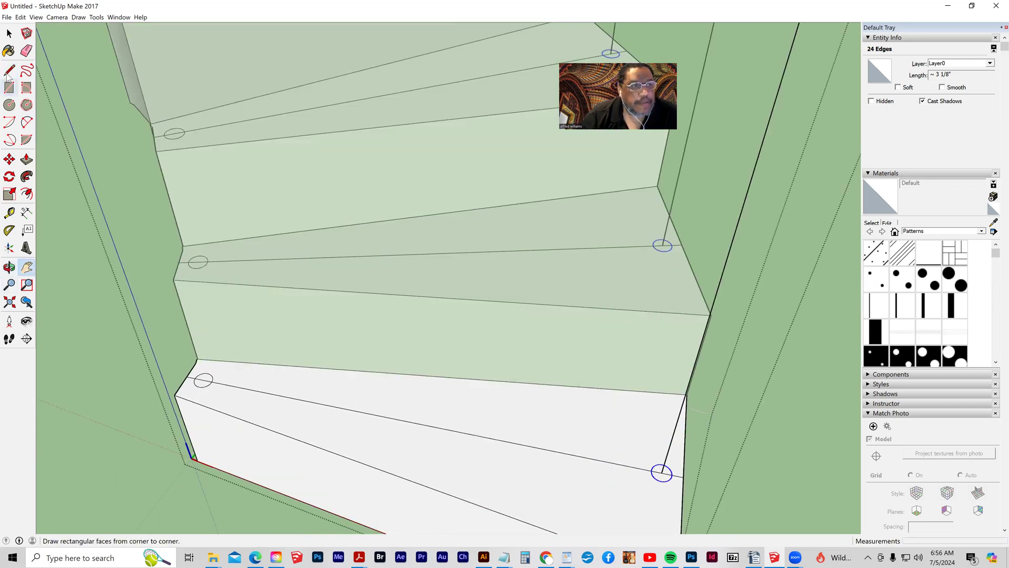
left_click(9, 70)
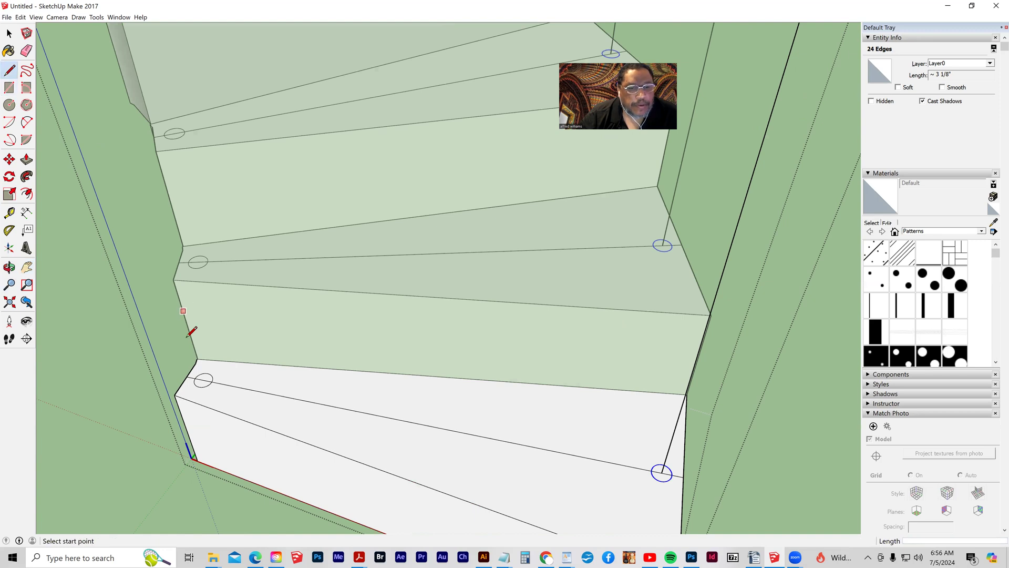
left_click(204, 380)
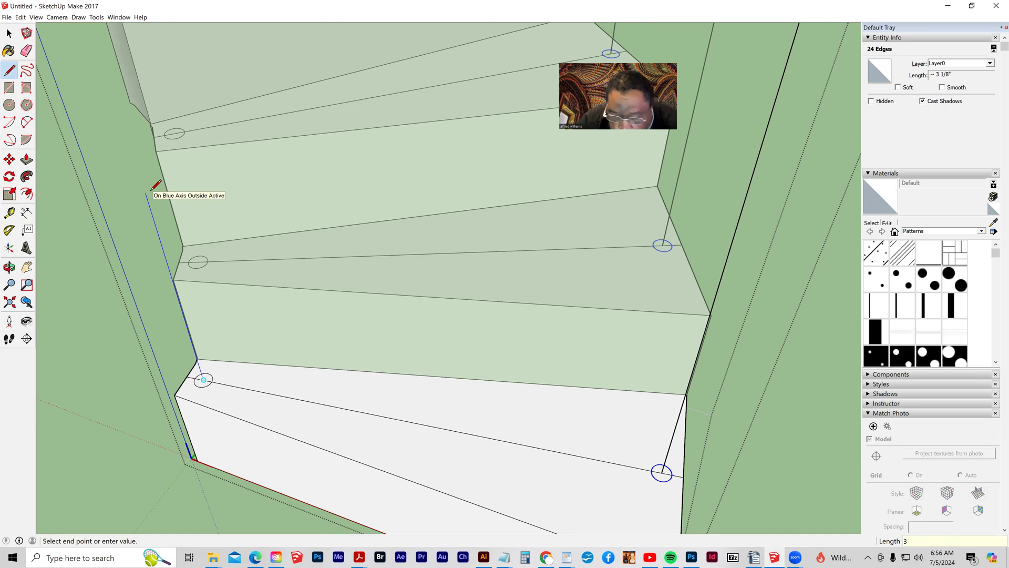
key("Return")
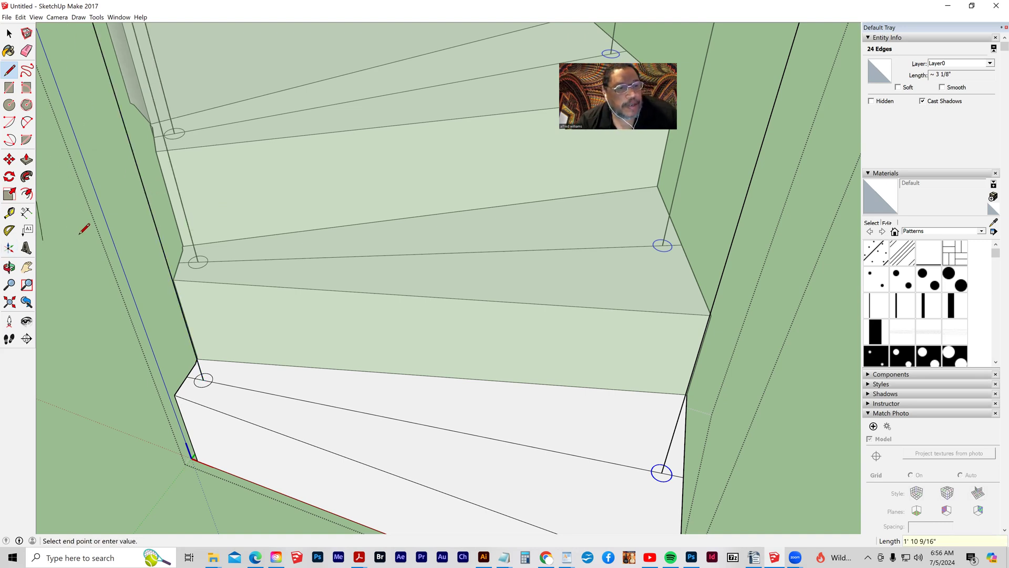
Draw a line joining the top of the bottom tread's inner vertical line to the top of the next tread's
scroll(81, 230, "down", 2)
scroll(120, 229, "down", 3)
middle_click_drag(120, 228, 292, 147)
middle_click_drag(58, 166, 295, 285)
scroll(42, 225, "down", 2)
middle_click_drag(252, 242, 406, 243)
middle_click_drag(407, 244, 390, 233, "shift")
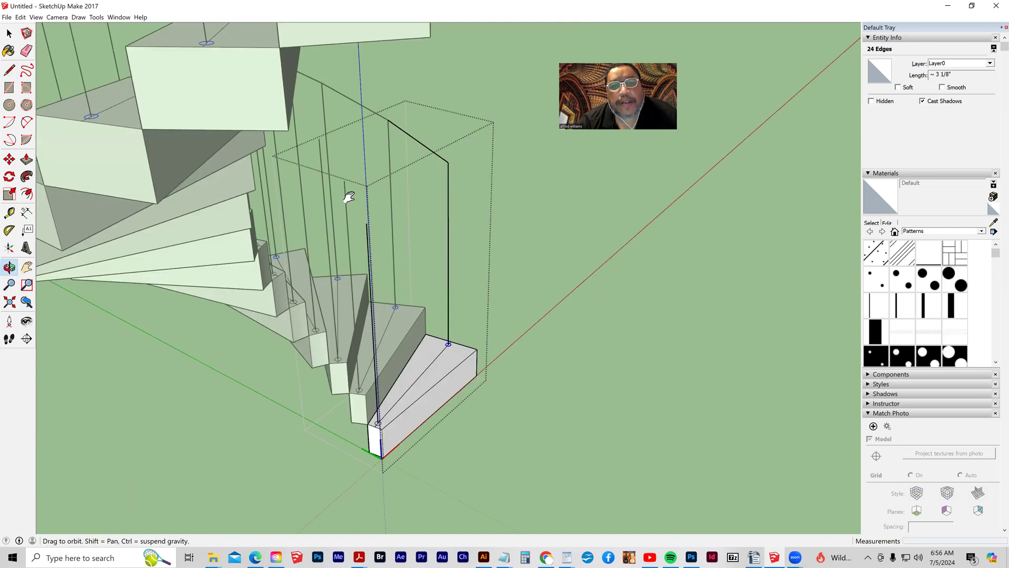
key("l")
left_click(366, 223)
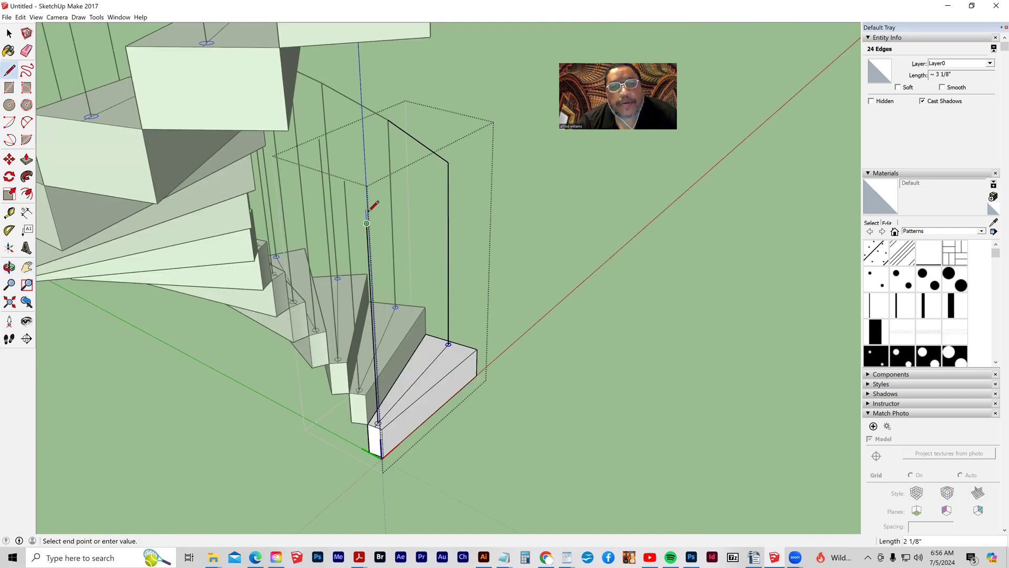
left_click(344, 181)
key("Escape")
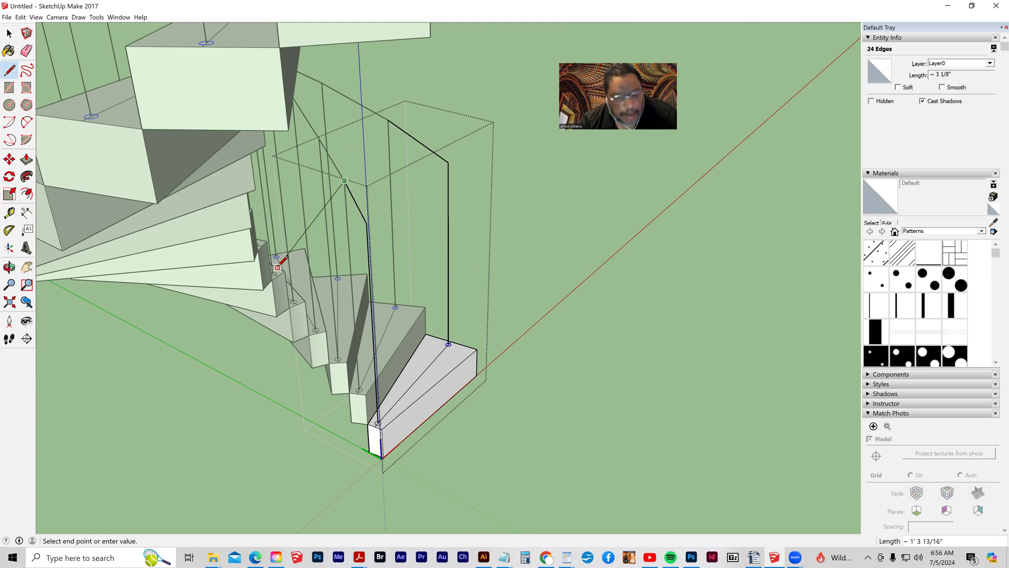
Erase the centre line running between the two circles on the bottom tread
middle_click_drag(549, 406, 57, 444)
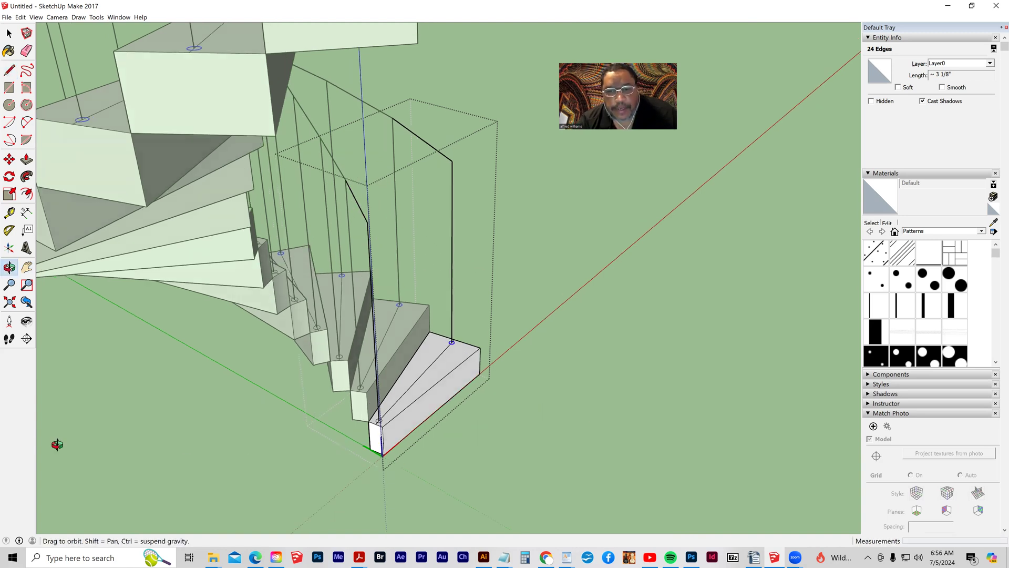
left_click(32, 271)
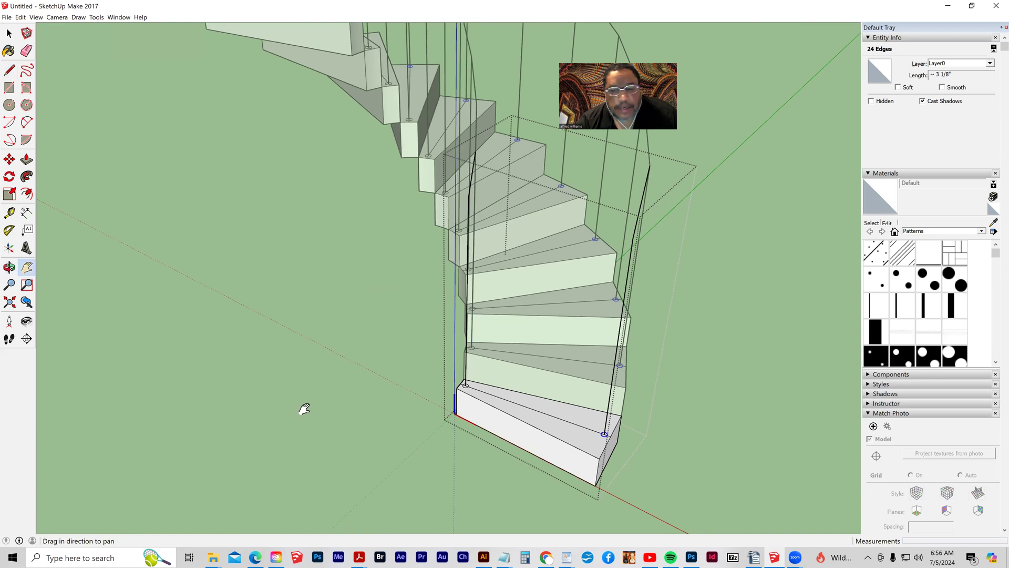
left_click_drag(540, 458, 247, 429)
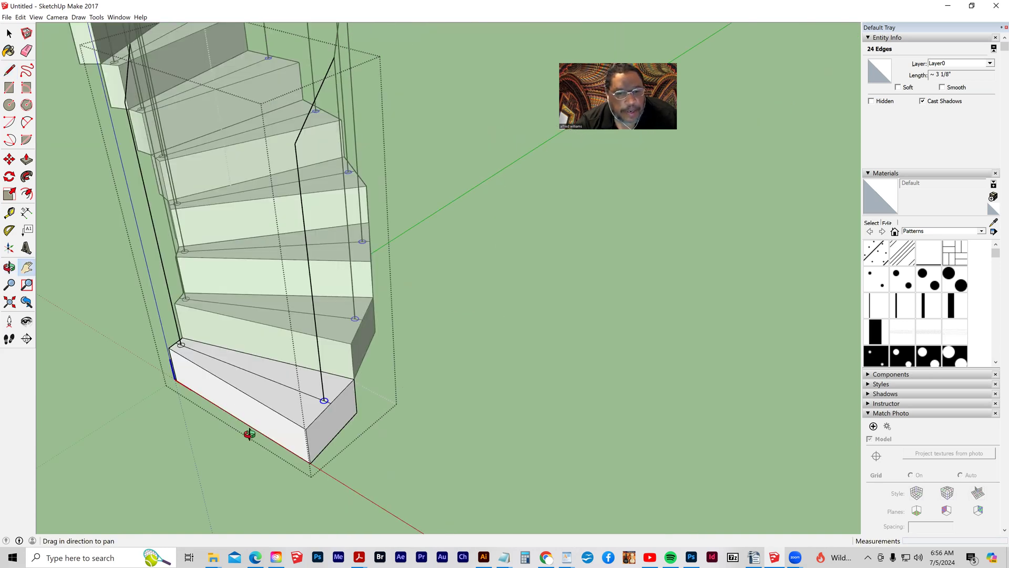
key("o")
scroll(226, 399, "up", 2)
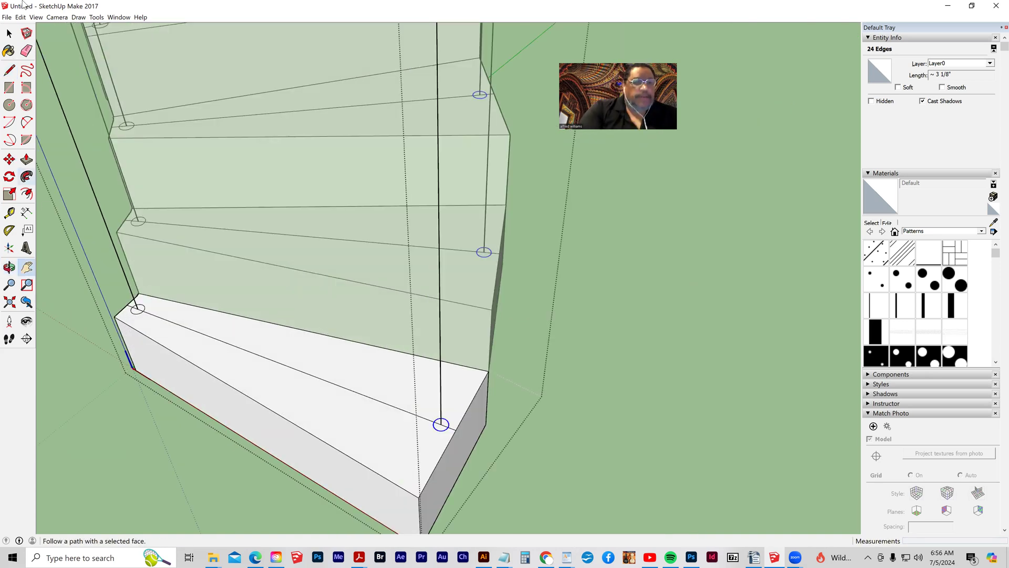
left_click(27, 51)
left_click(133, 302)
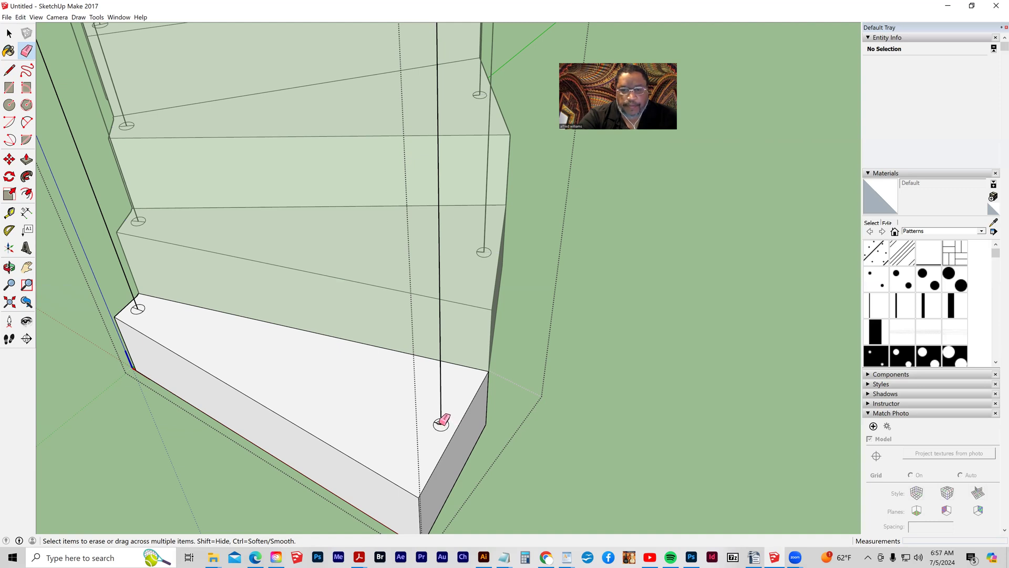
Erase the leftover centre-line segments inside the tread's wide-end and narrow-end circles
scroll(441, 419, "up", 4)
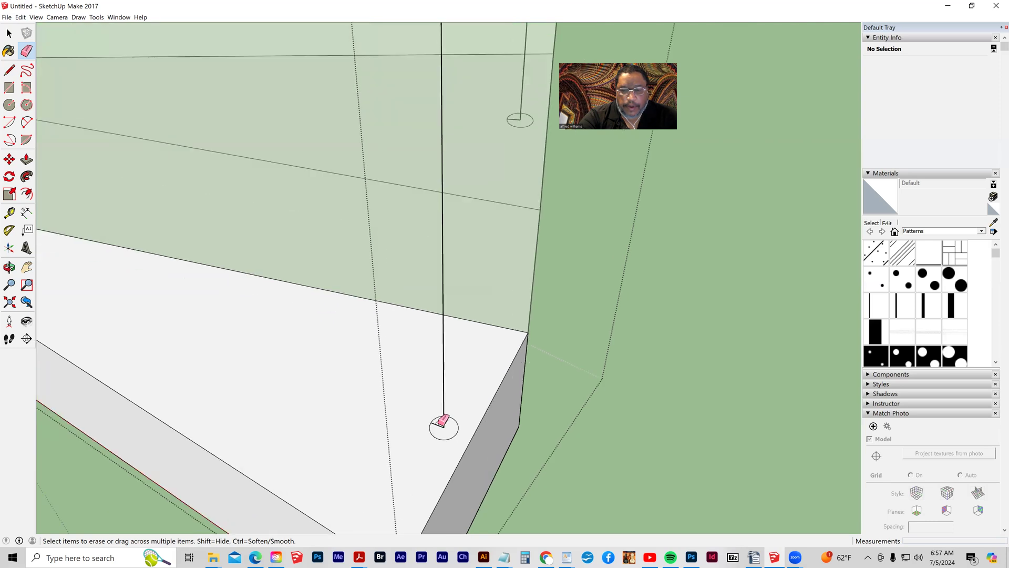
scroll(169, 318, "down", 3)
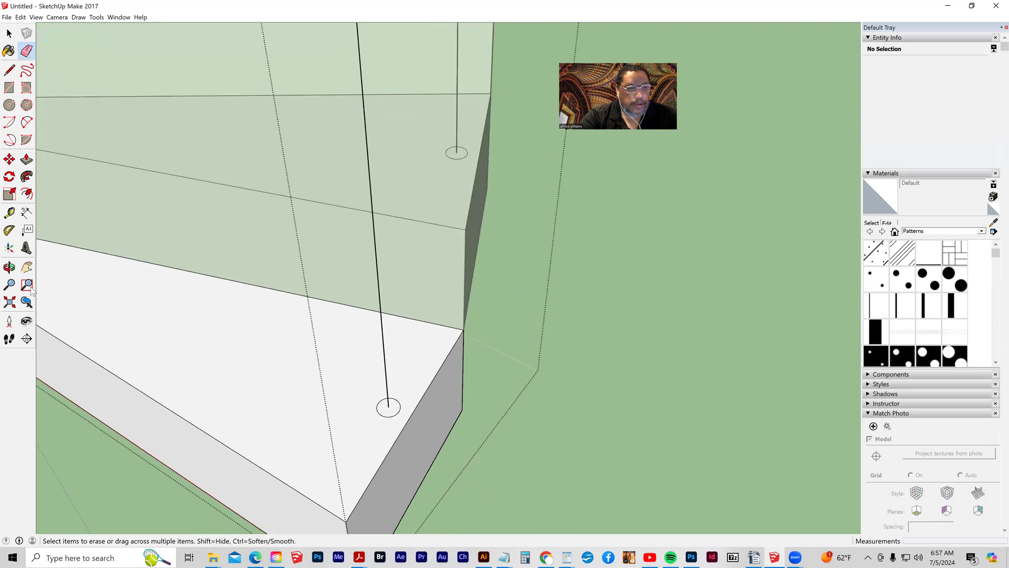
left_click(27, 267)
left_click_drag(147, 322, 182, 338)
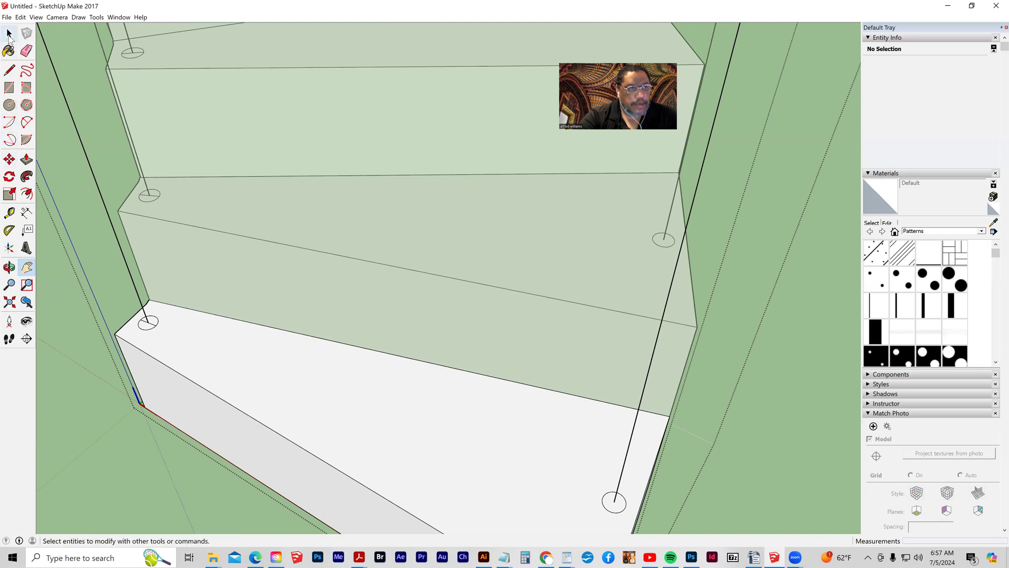
left_click(27, 50)
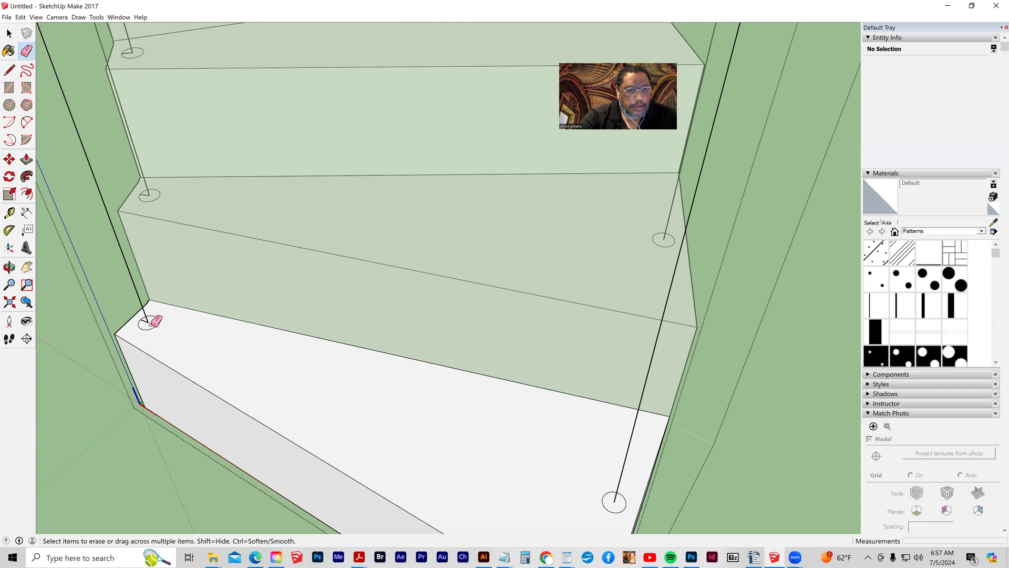
scroll(269, 373, "down", 2)
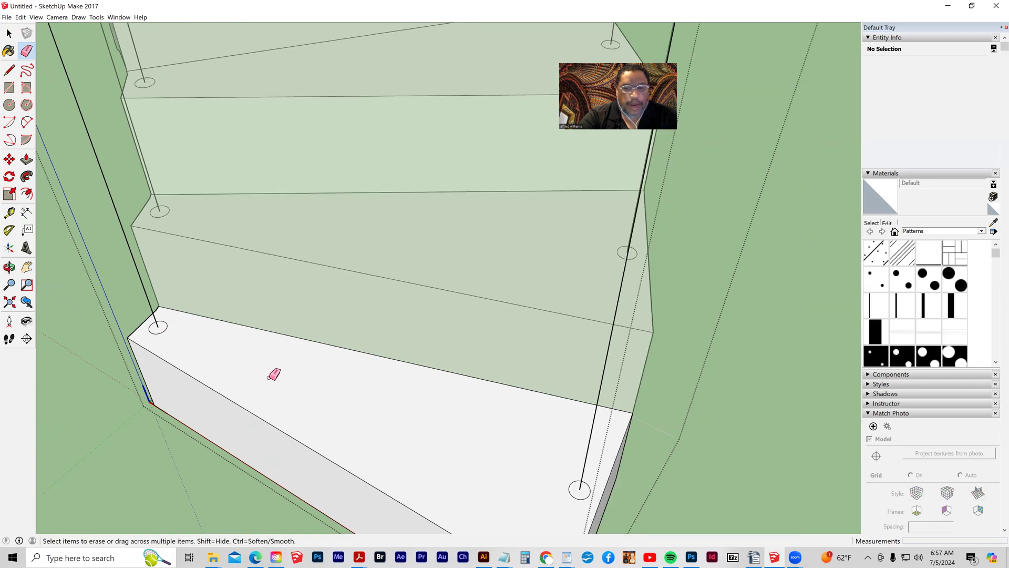
Sweep the wide-end circle along the outer vertical line and its connecting rail line with Follow Me
scroll(315, 342, "down", 2)
scroll(376, 307, "down", 3)
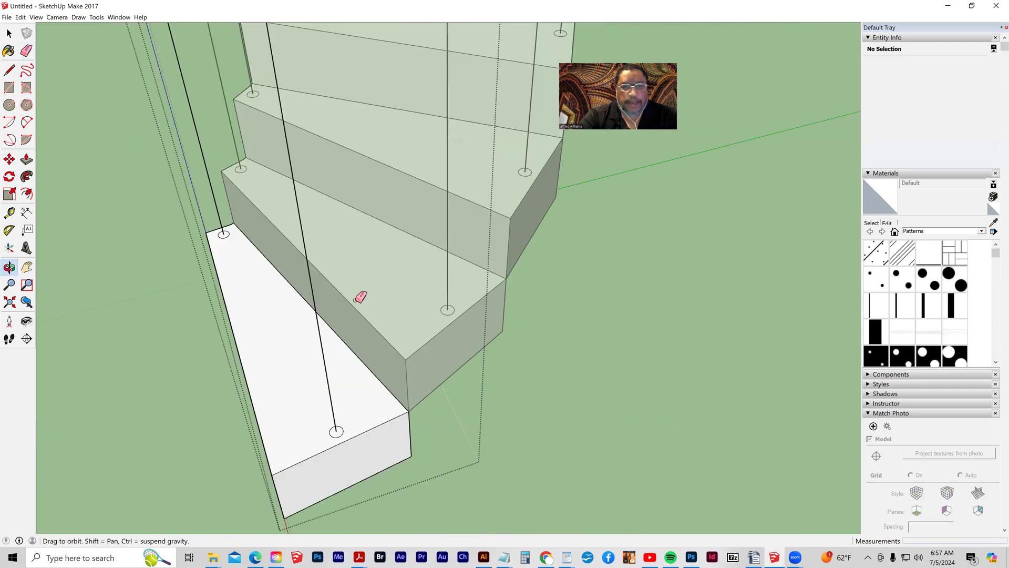
scroll(358, 293, "down", 1)
left_click(9, 34)
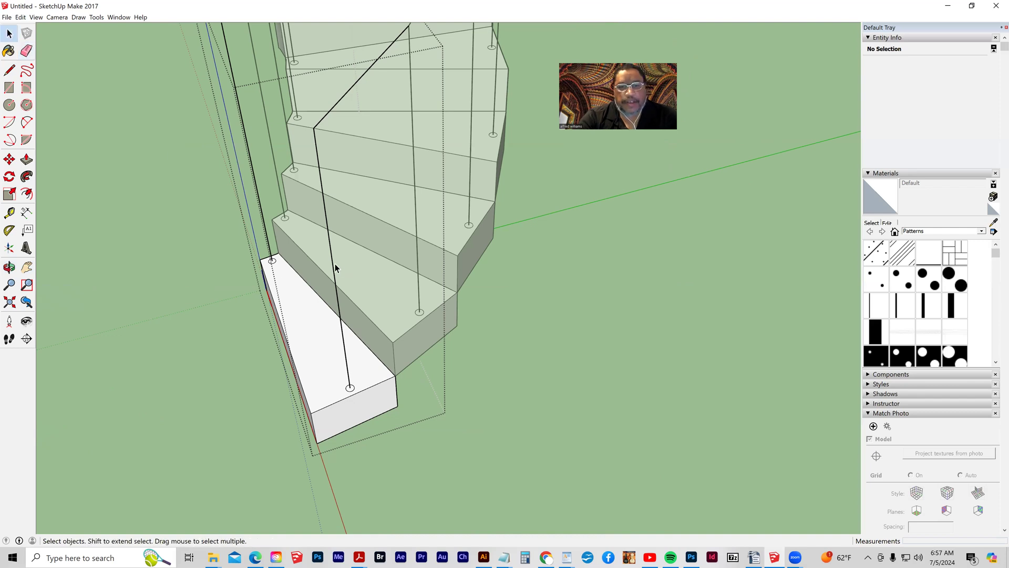
left_click(326, 234)
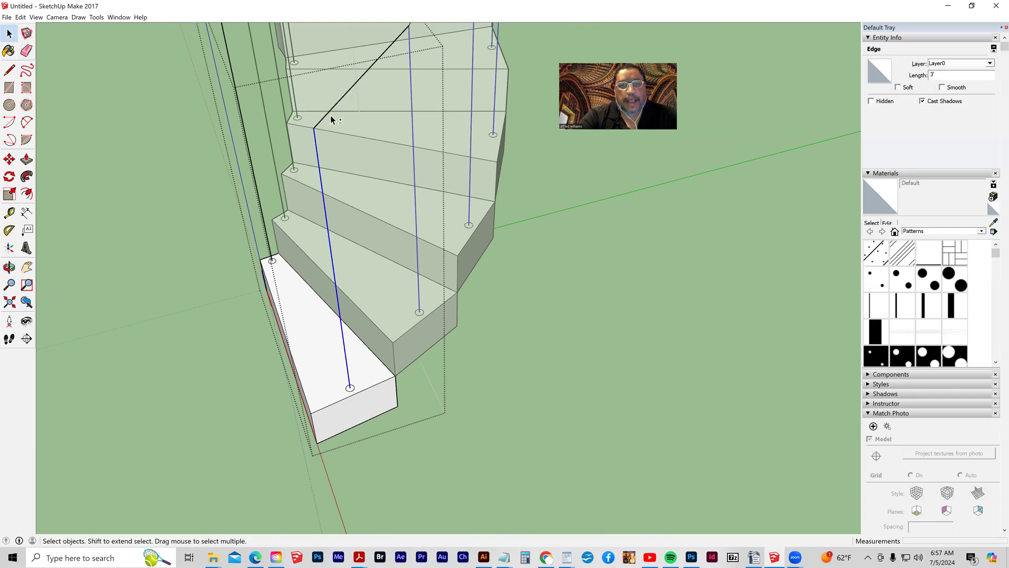
left_click(331, 115, "shift")
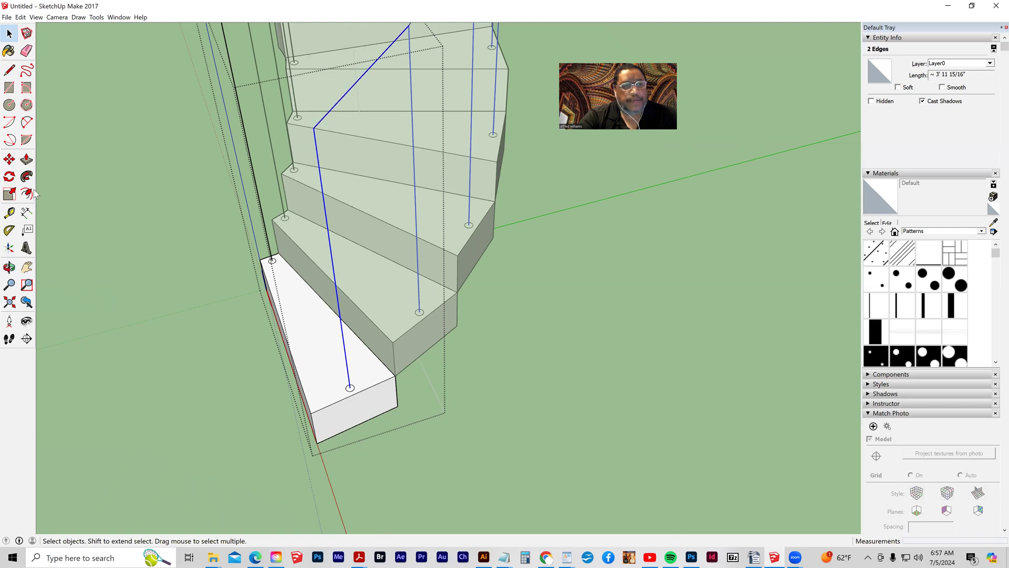
left_click(28, 178)
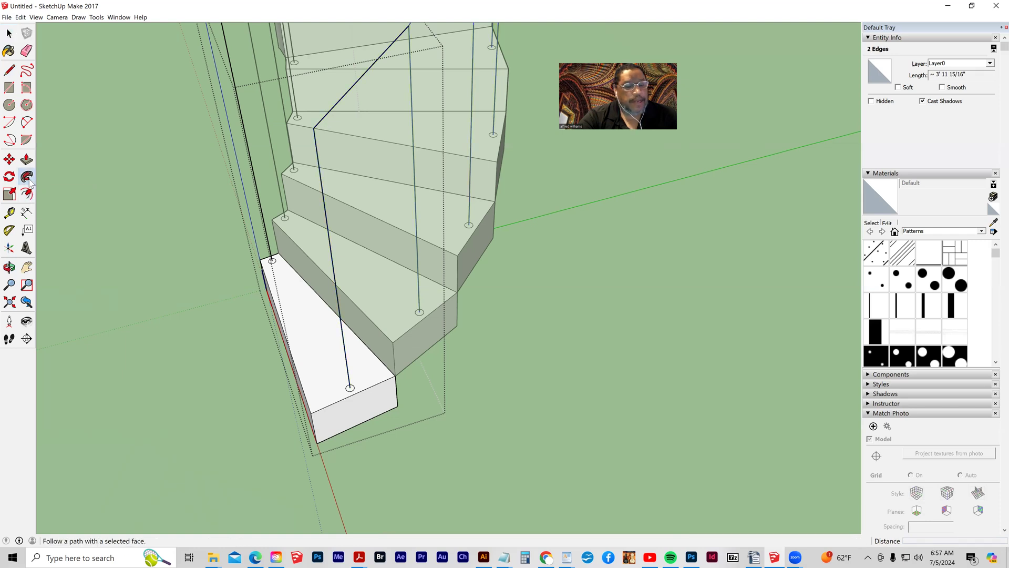
left_click(351, 387)
Sweep the narrow-end circle along the inner vertical line and its connecting rail line with Follow Me
middle_click_drag(154, 343, 467, 391)
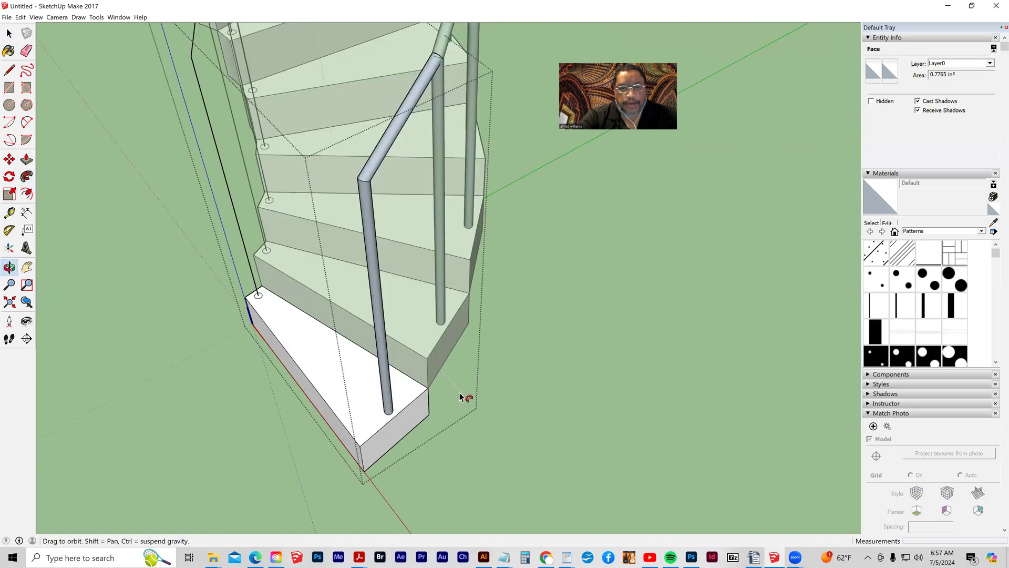
middle_click_drag(189, 421, 173, 392)
left_click(16, 32)
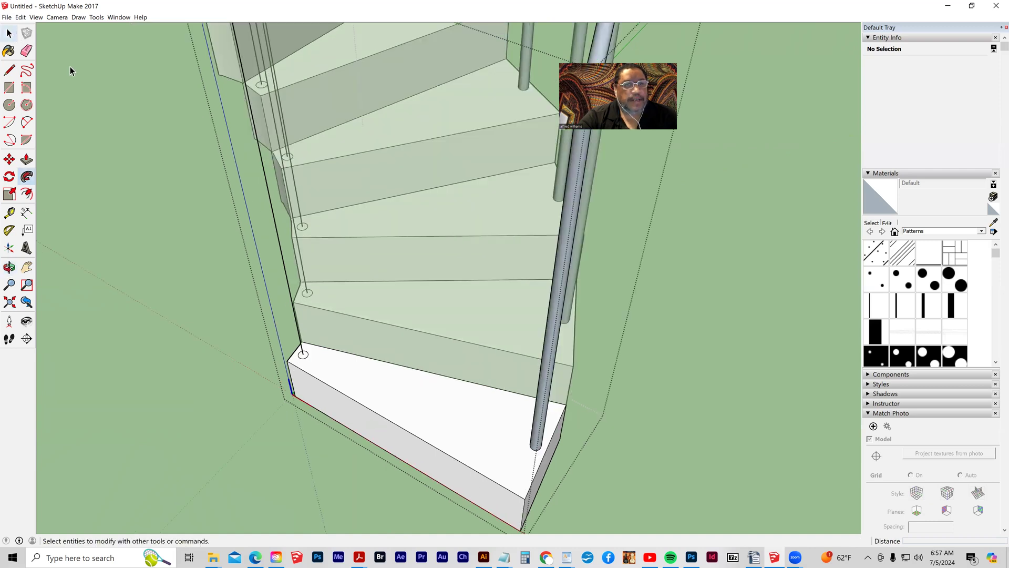
middle_click_drag(172, 252, 509, 197)
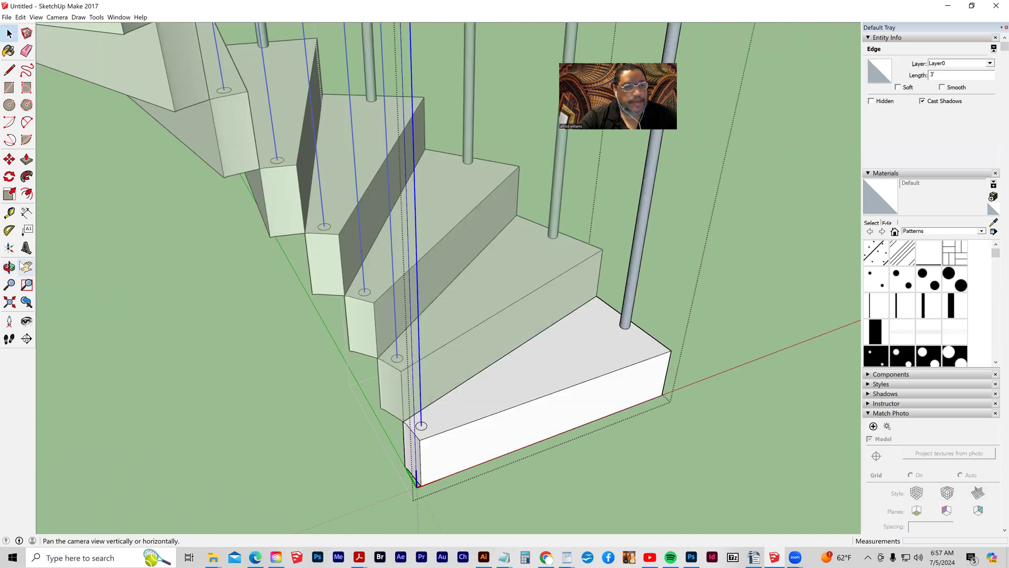
left_click_drag(109, 298, 142, 411)
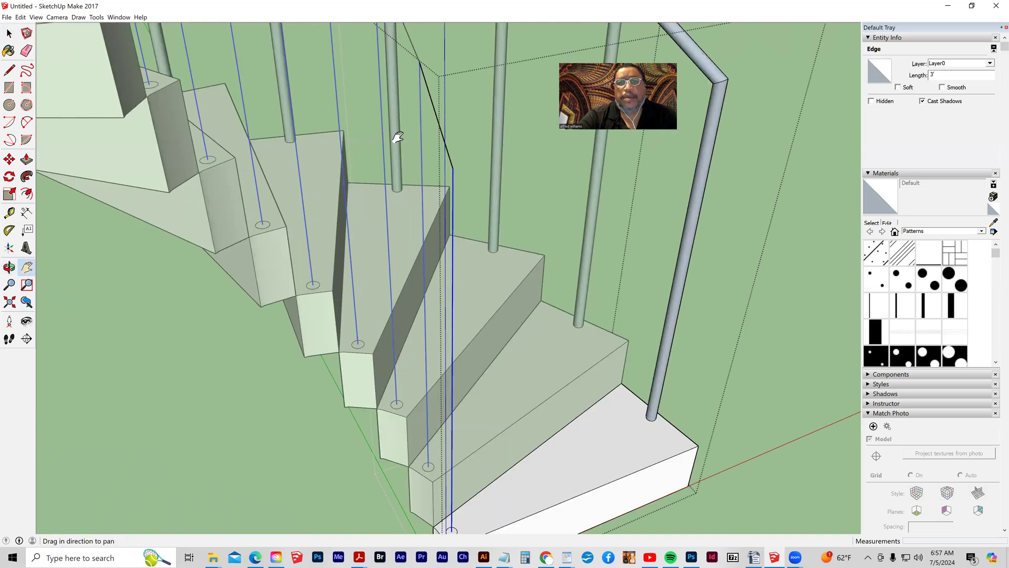
left_click(9, 34)
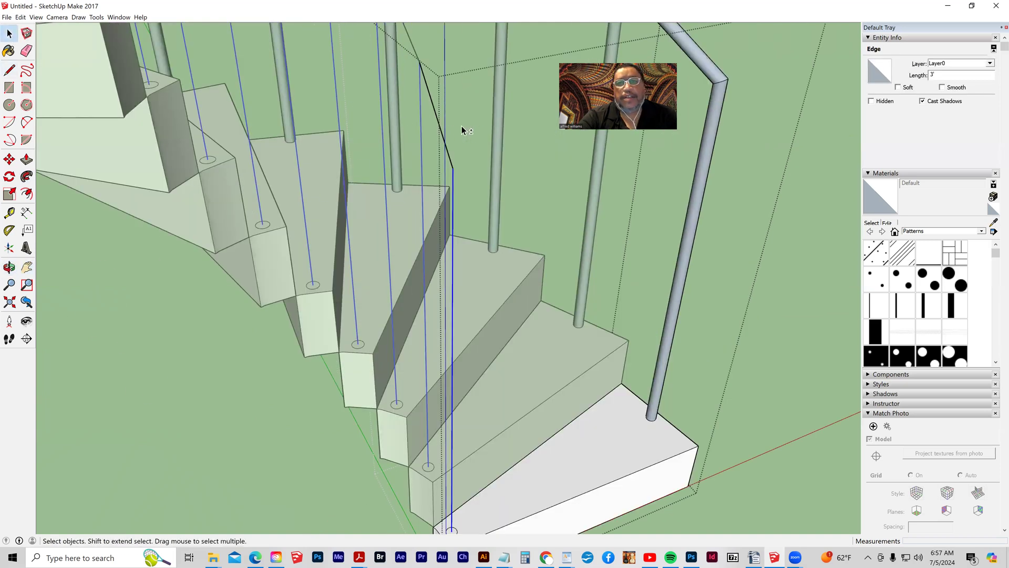
middle_click_drag(523, 438, 104, 315)
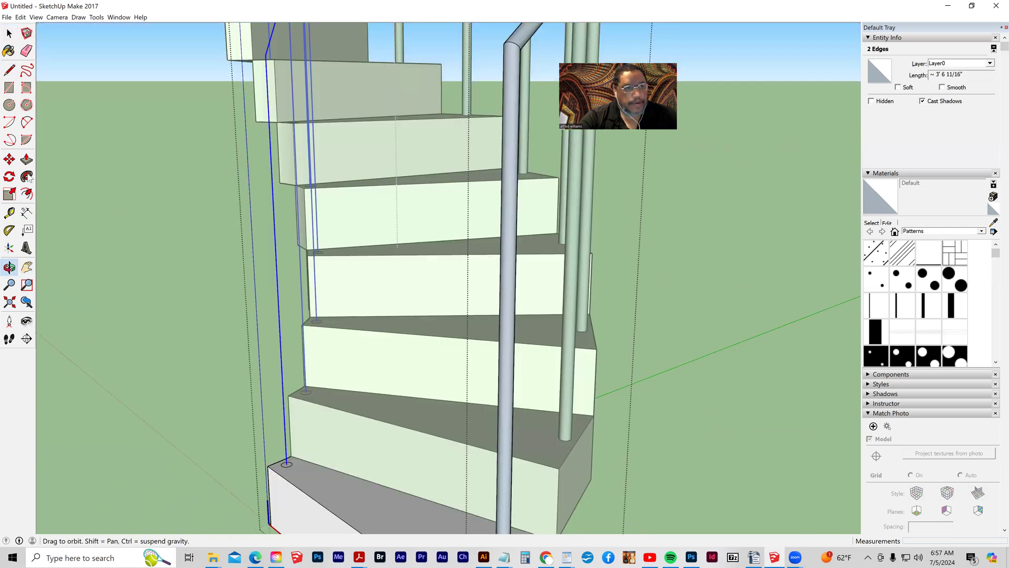
left_click(26, 176)
left_click(295, 478)
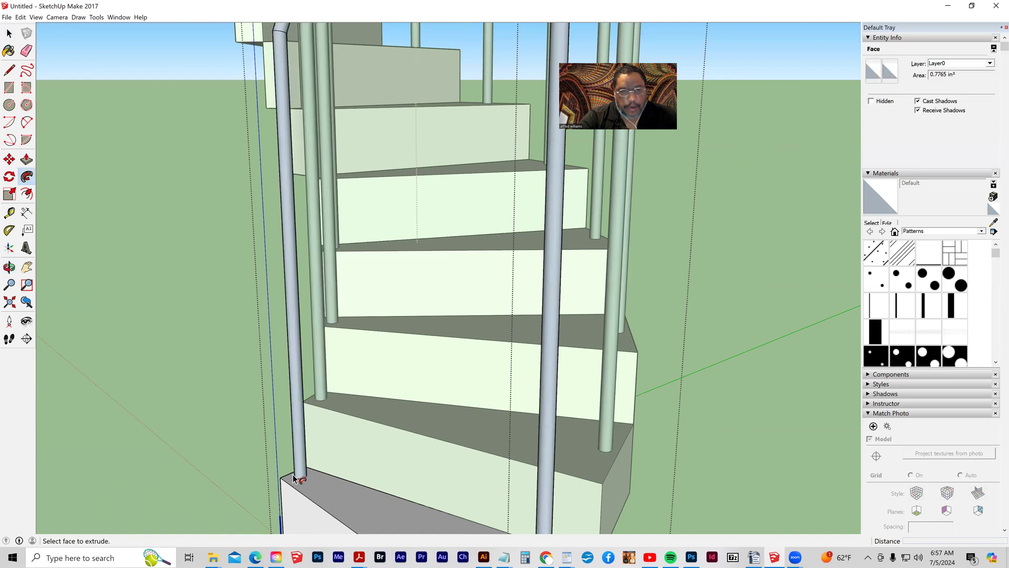
Finish editing the tread component and return to the whole staircase model
scroll(211, 441, "down", 1)
scroll(209, 440, "down", 3)
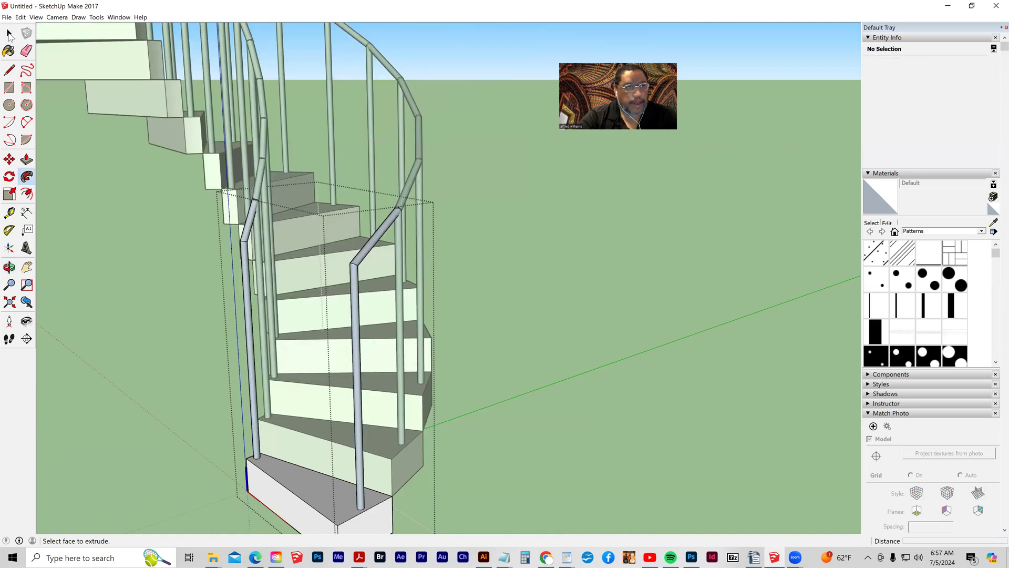
left_click(9, 34)
middle_click_drag(146, 395, 71, 397)
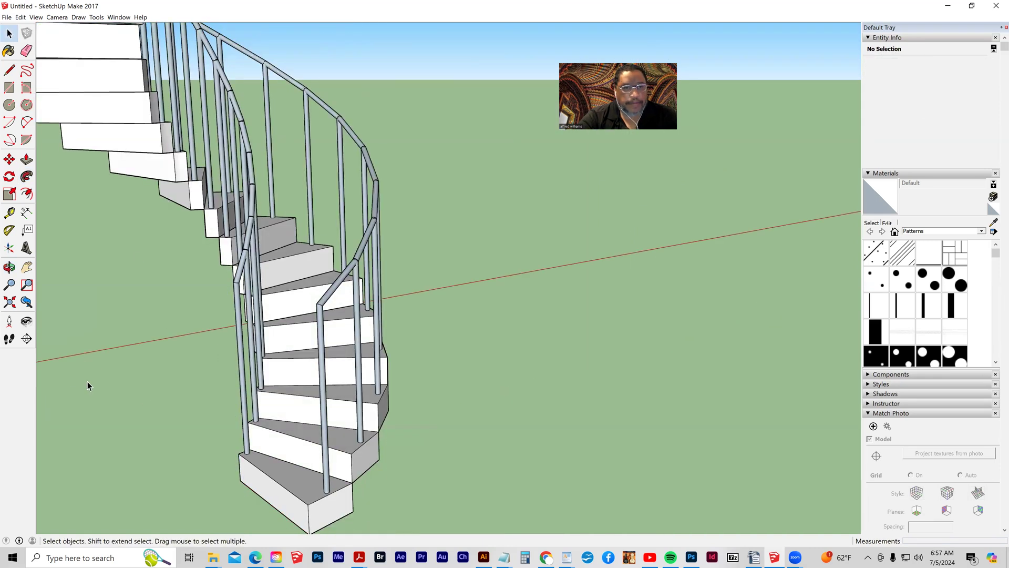
Make the topmost tread of the staircase a unique component
scroll(88, 383, "down", 3)
left_click(27, 267)
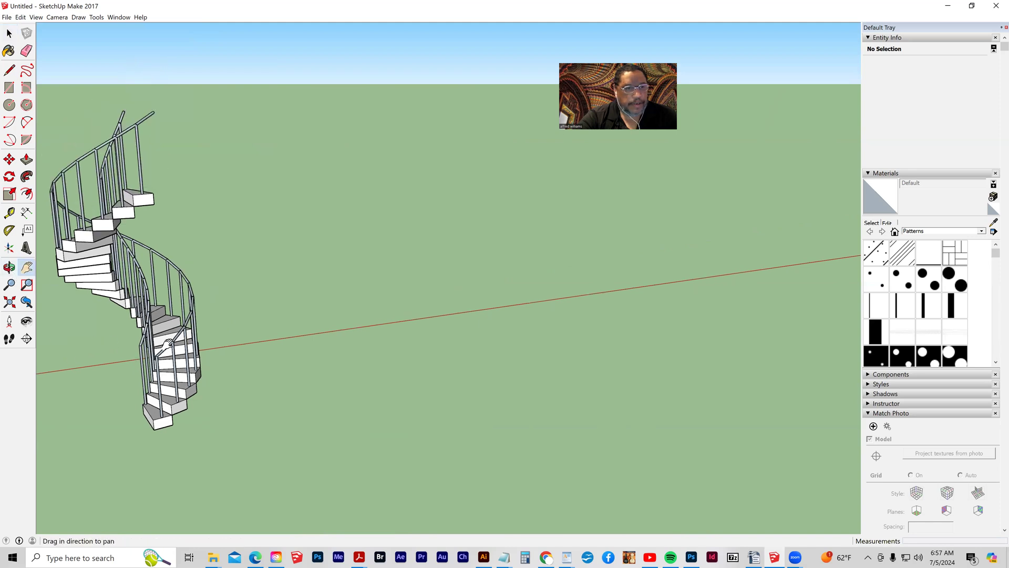
left_click_drag(167, 344, 445, 372)
left_click(9, 267)
left_click_drag(171, 322, 81, 326)
left_click_drag(130, 350, 357, 402)
key("space")
left_click(436, 255)
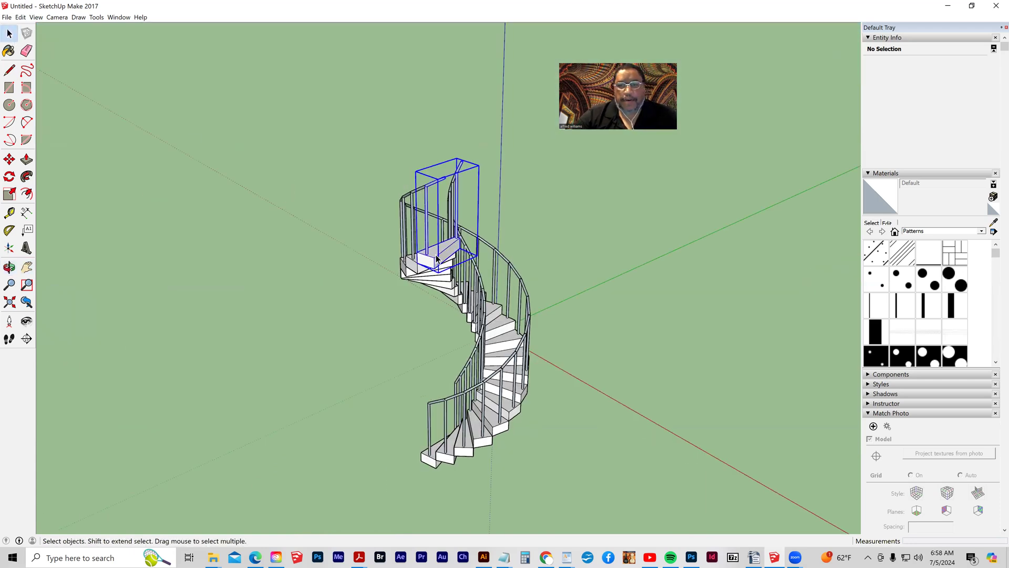
right_click(437, 256)
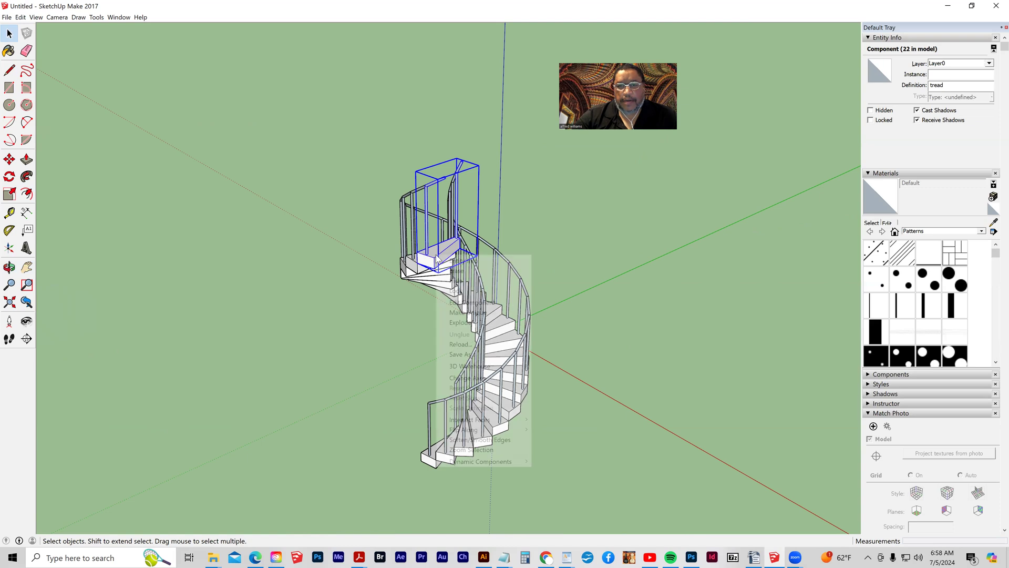
left_click(457, 312)
Open the unique topmost tread component for editing
middle_click_drag(345, 275, 347, 277)
scroll(346, 277, "up", 2)
key("space")
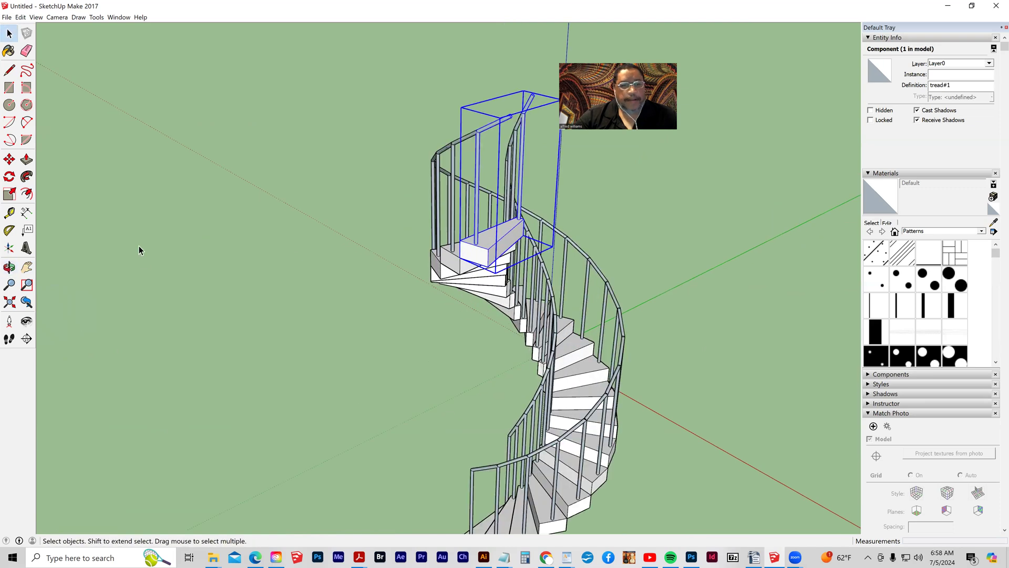
scroll(501, 259, "up", 1)
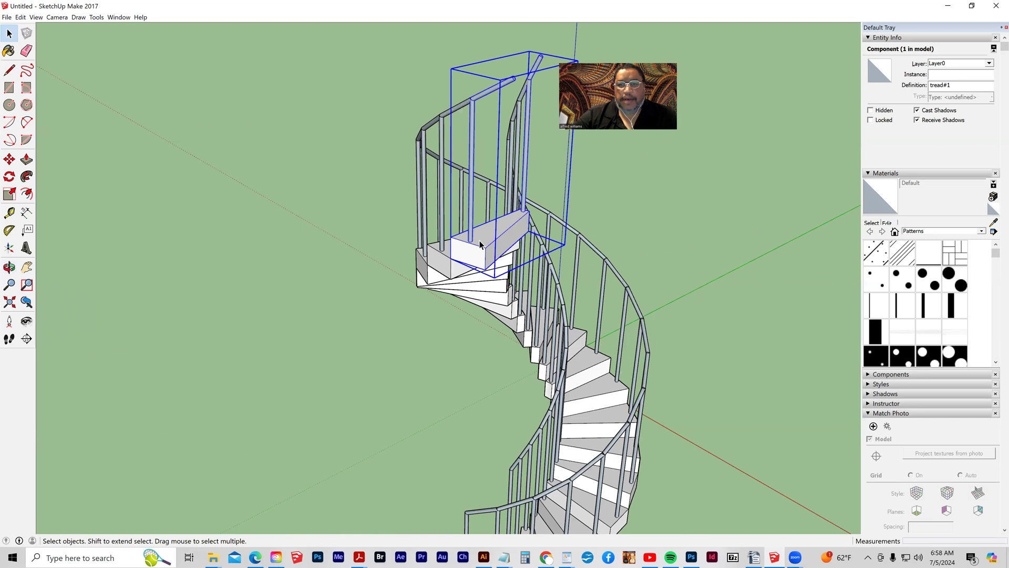
double_click(480, 244)
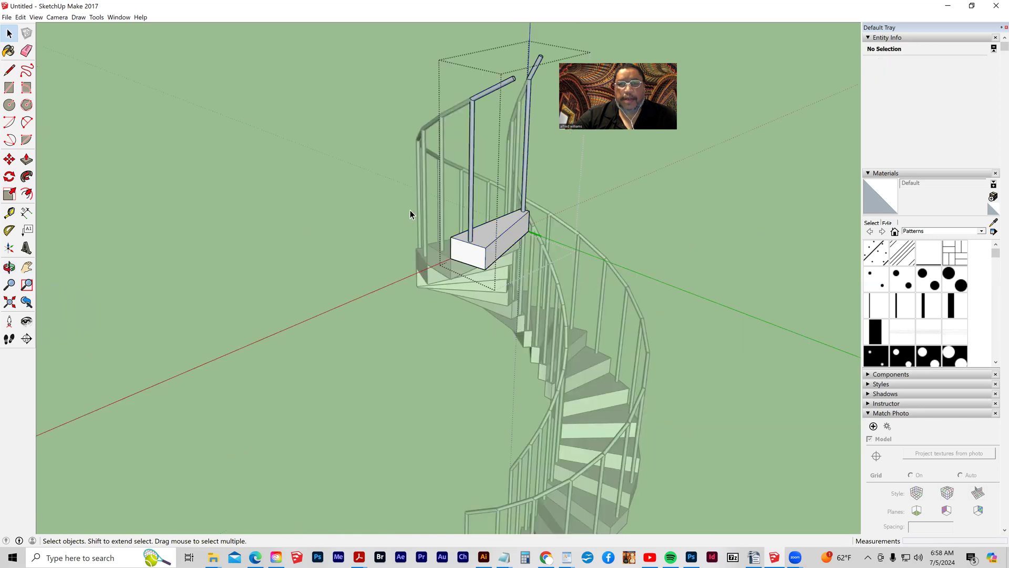
Delete the projecting rail tube and its leftover path line from the top of the wide-end post
left_click(27, 51)
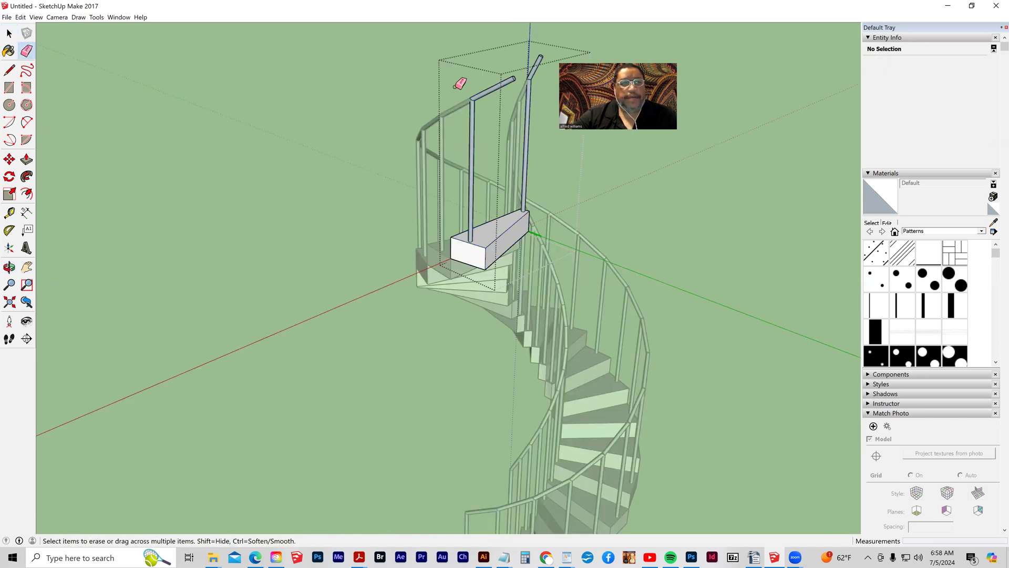
scroll(476, 136, "up", 2)
left_click(27, 267)
left_click_drag(50, 255, 203, 196)
left_click(9, 34)
left_click(9, 33)
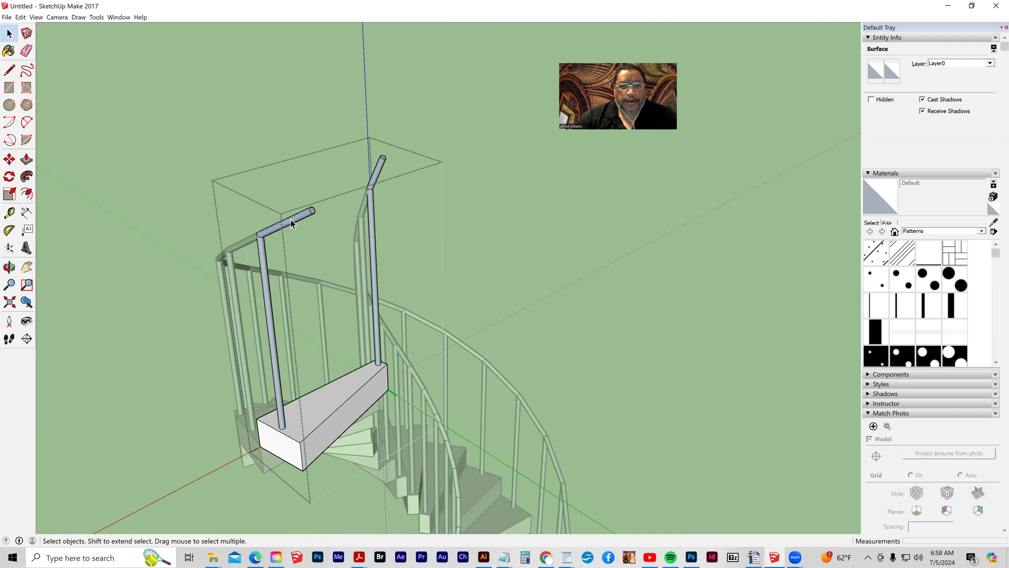
key("Delete")
left_click_drag(274, 194, 328, 238)
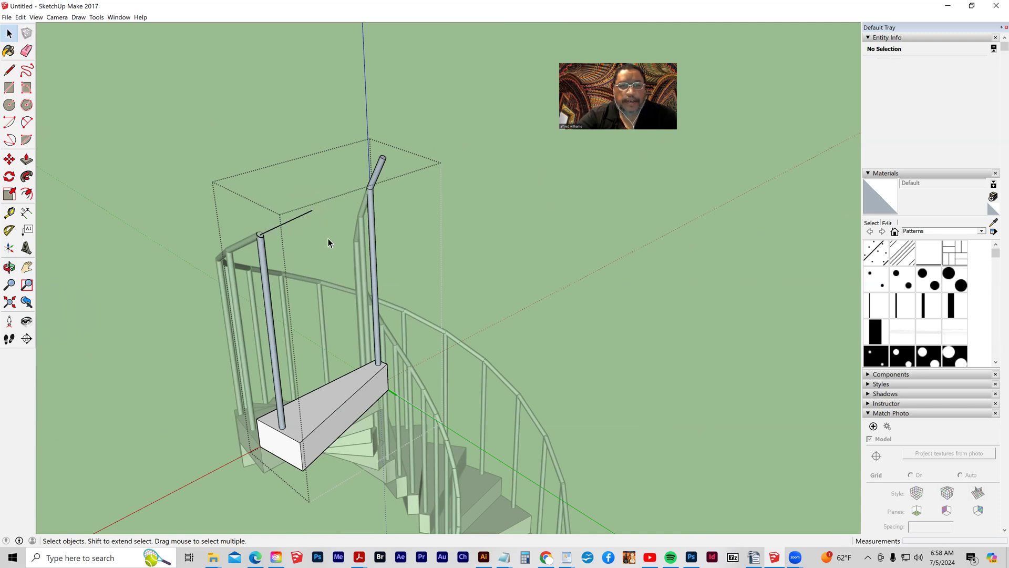
left_click(288, 222)
key("Delete")
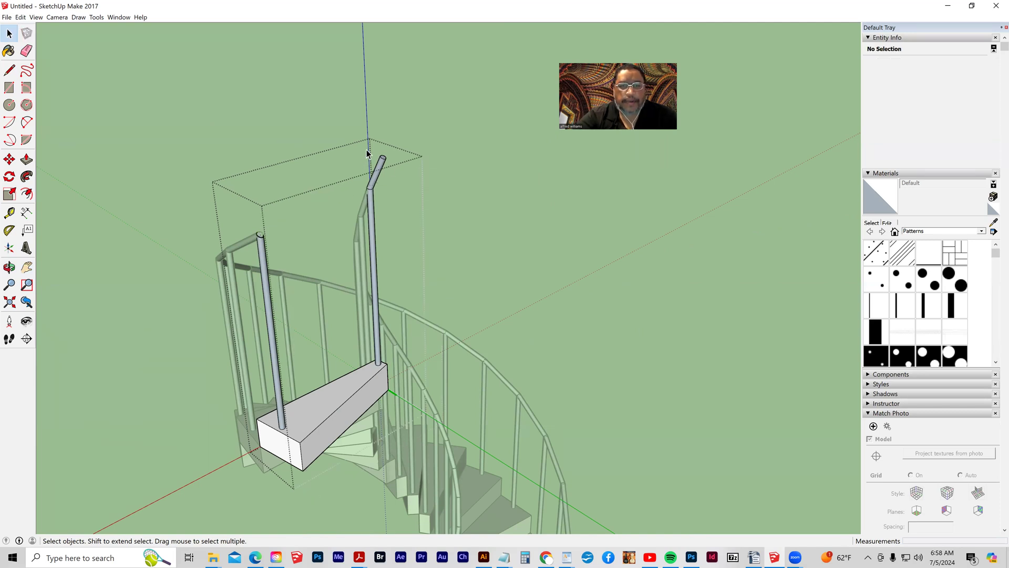
Delete the projecting rail piece from the narrow-end post and finish editing the top tread component
left_click(380, 166)
key("Delete")
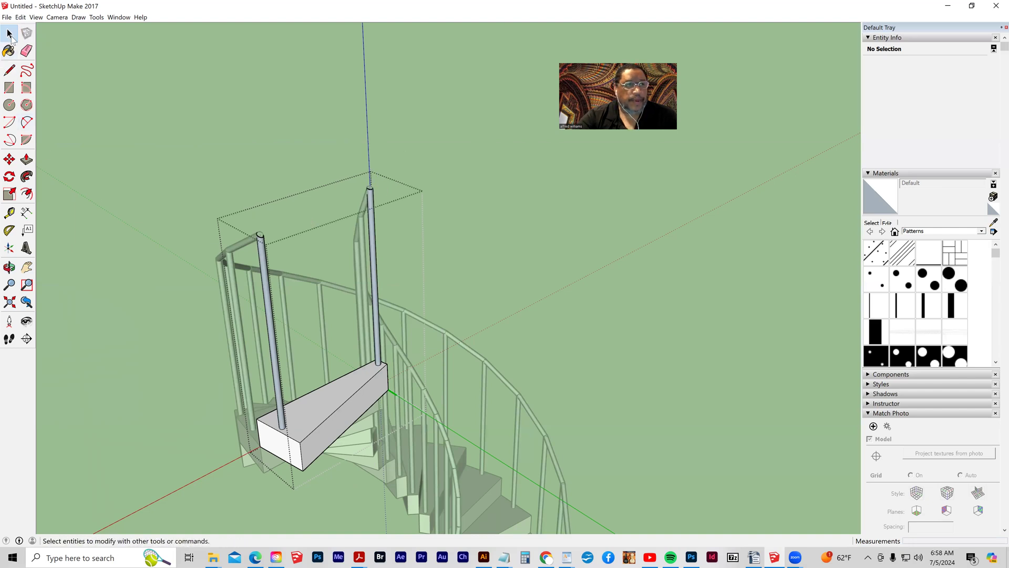
left_click(118, 364)
Select all tread components of the staircase and combine them into one group
middle_click_drag(490, 485, 254, 350)
scroll(342, 410, "down", 4)
middle_click_drag(436, 494, 176, 378)
middle_click_drag(401, 452, 337, 424)
left_click(30, 274)
left_click_drag(262, 481, 272, 250)
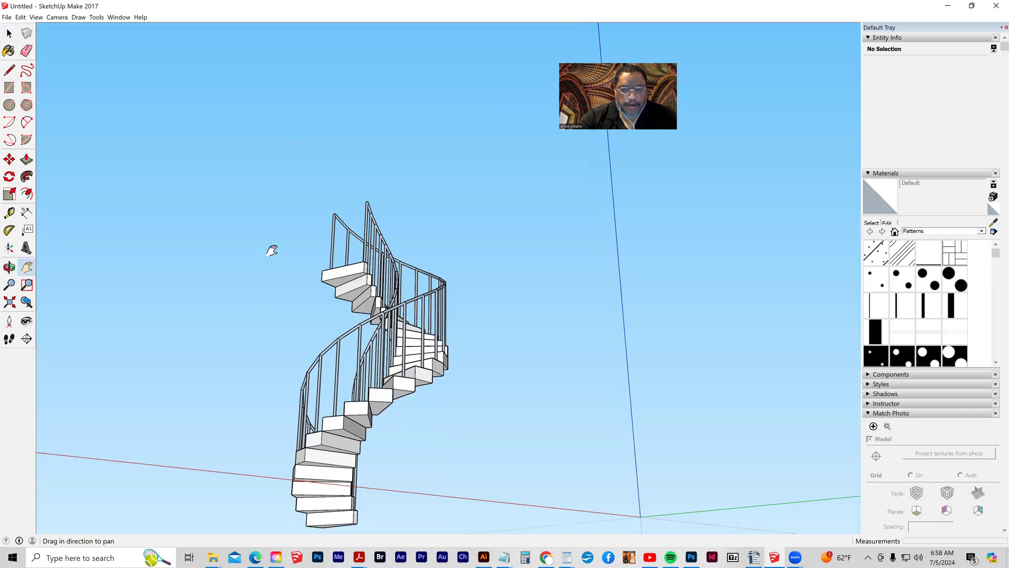
middle_click_drag(433, 491, 504, 508)
middle_click_drag(321, 483, 390, 462)
left_click(9, 35)
left_click_drag(195, 111, 481, 533)
right_click(382, 366)
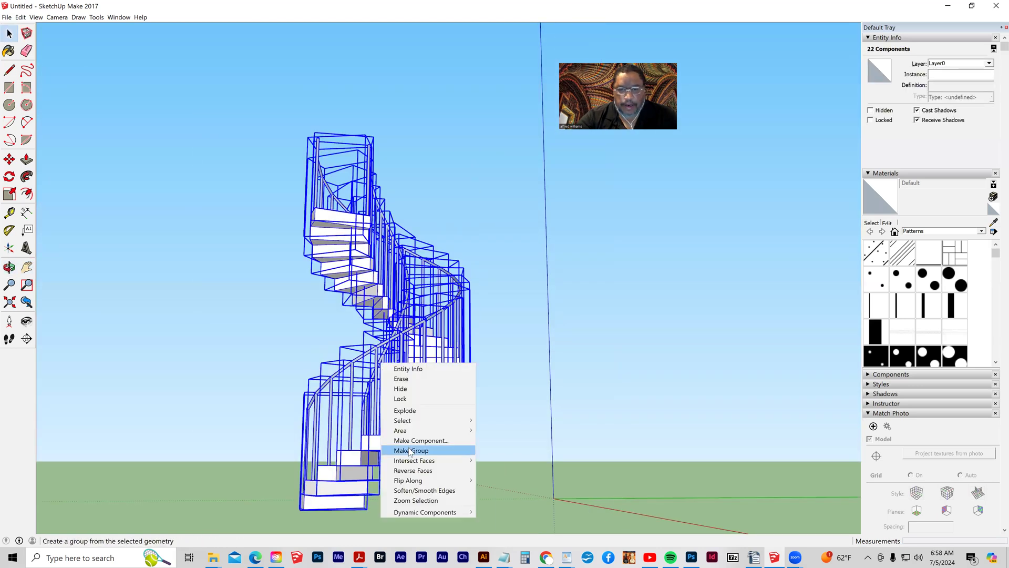
left_click(408, 451)
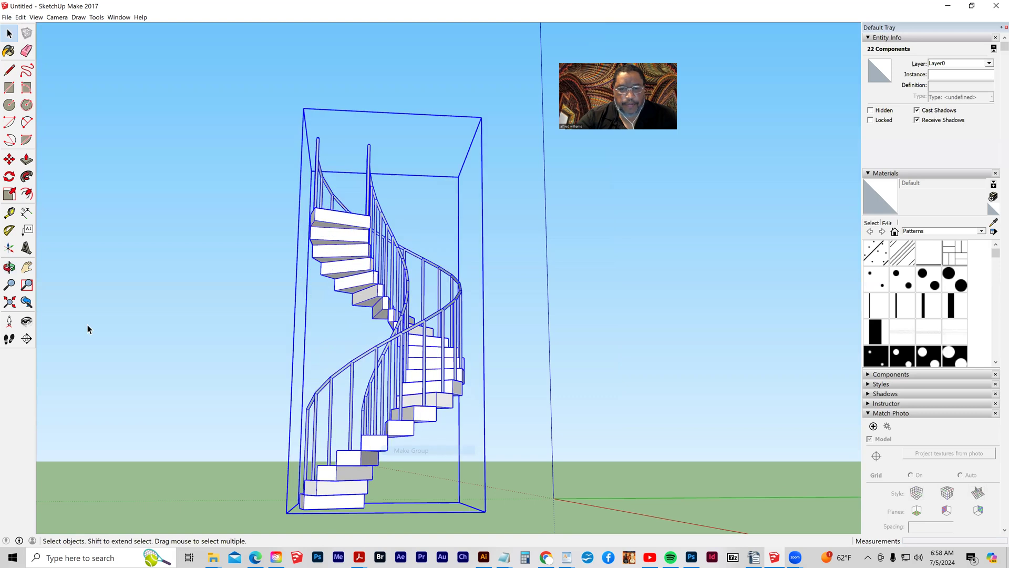
Move the staircase group by its bottom corner parallel to the green axis until that corner meets the red axis
left_click(9, 159)
left_click(287, 513)
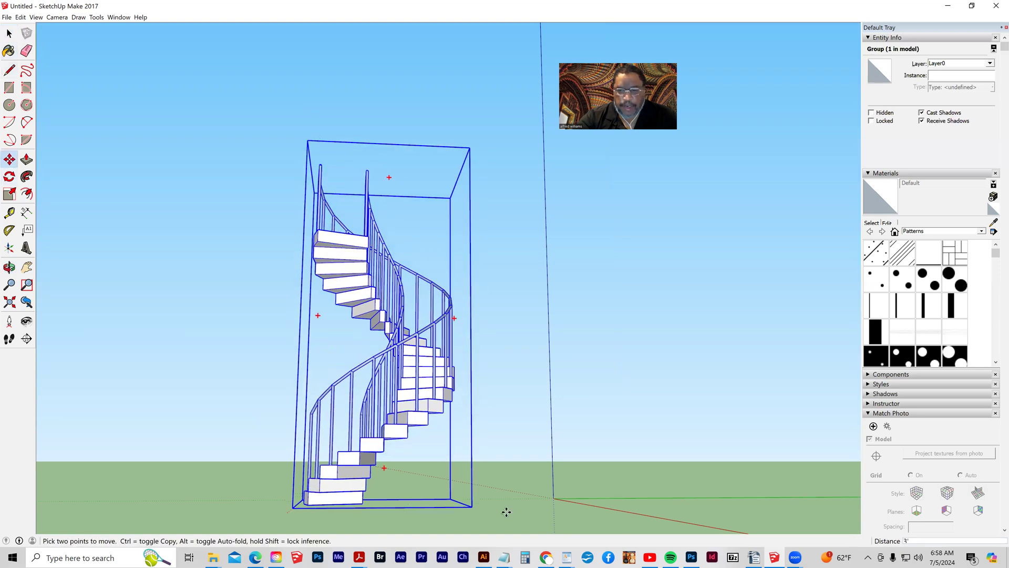
left_click(575, 508)
Move the staircase group along the red axis until its bottom corner sits at the origin, and clear the selection
middle_click_drag(765, 481, 374, 506)
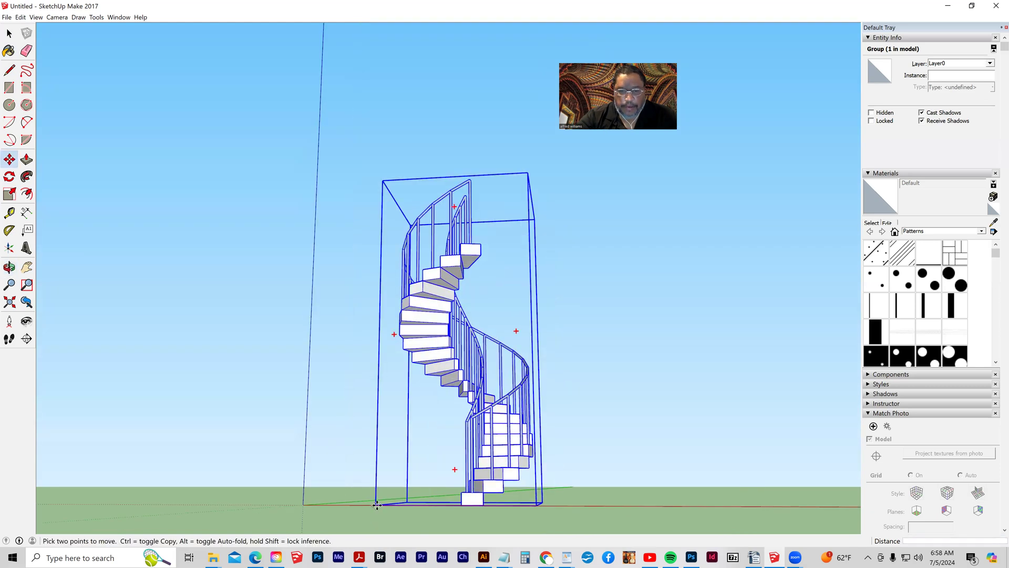
left_click(377, 505)
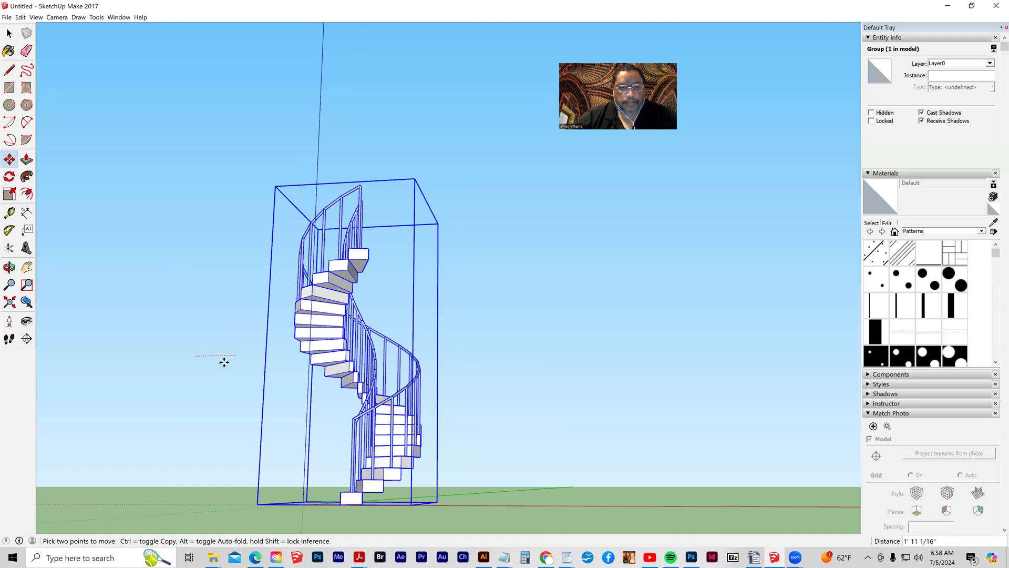
left_click(238, 358)
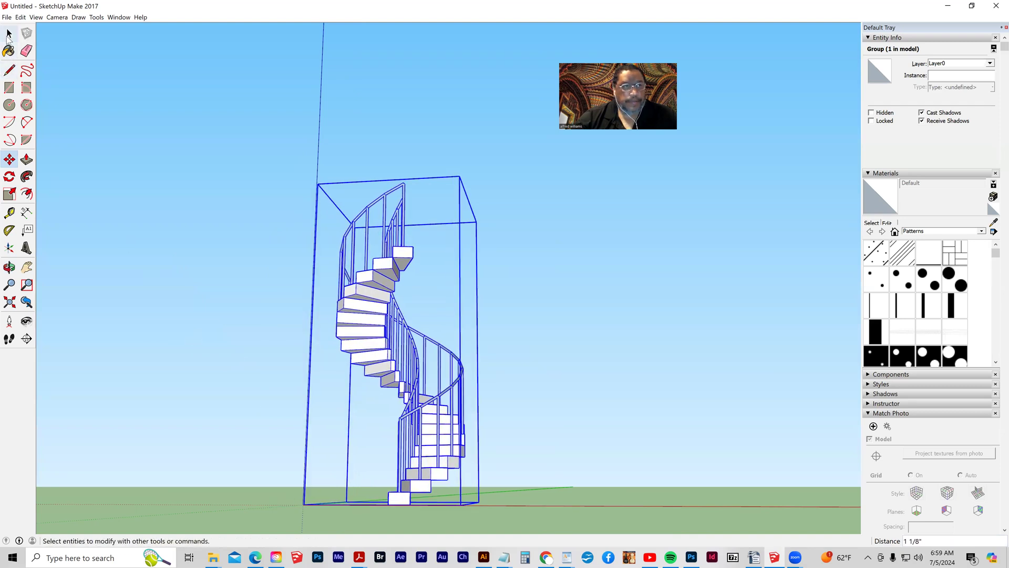
left_click(9, 35)
left_click(174, 263)
middle_click_drag(99, 504, 549, 493)
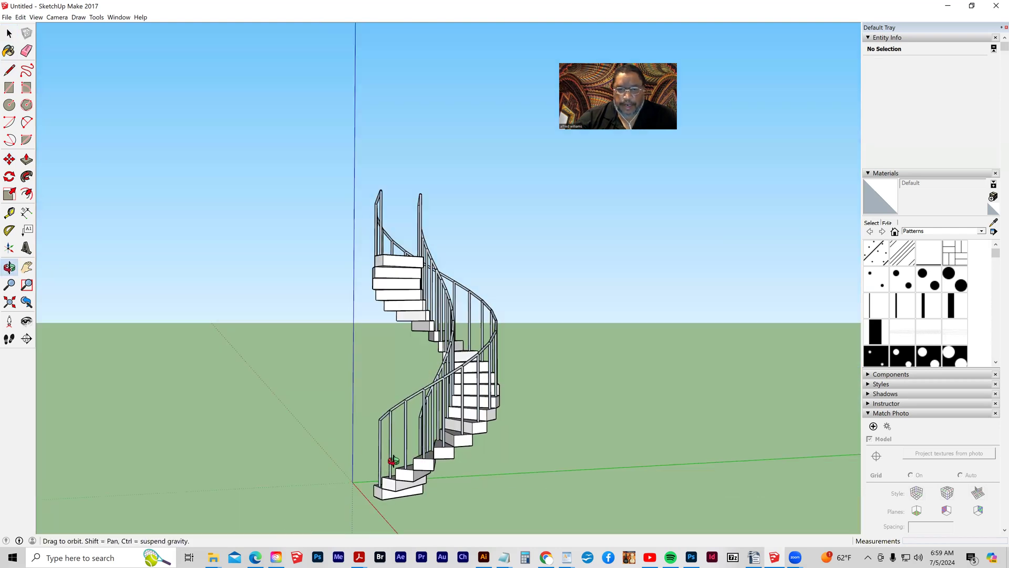